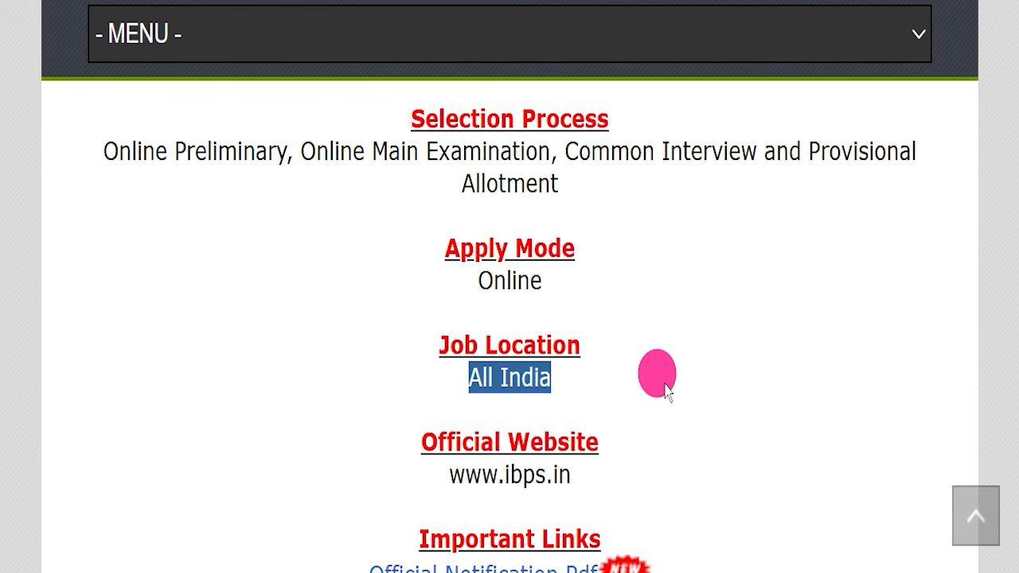
- Highlight the official website address in the job post and open the Official Notification Pdf under Important Links
{"action": "left_click_drag", "start_coordinate": [384, 289], "coordinate": [645, 281]}
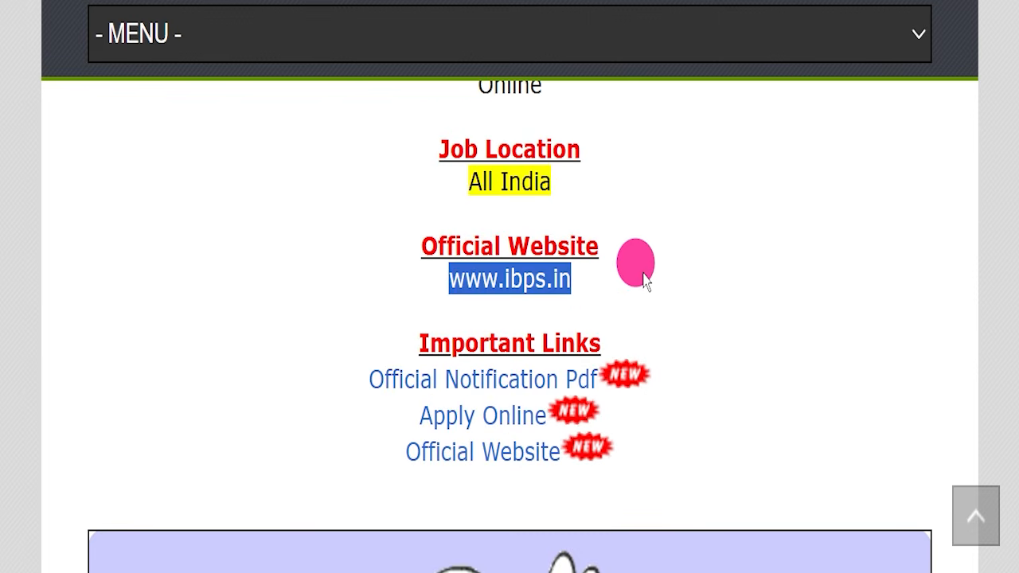
{"action": "scroll", "coordinate": [730, 234], "scroll_direction": "down", "scroll_amount": 2}
{"action": "left_click", "coordinate": [731, 235]}
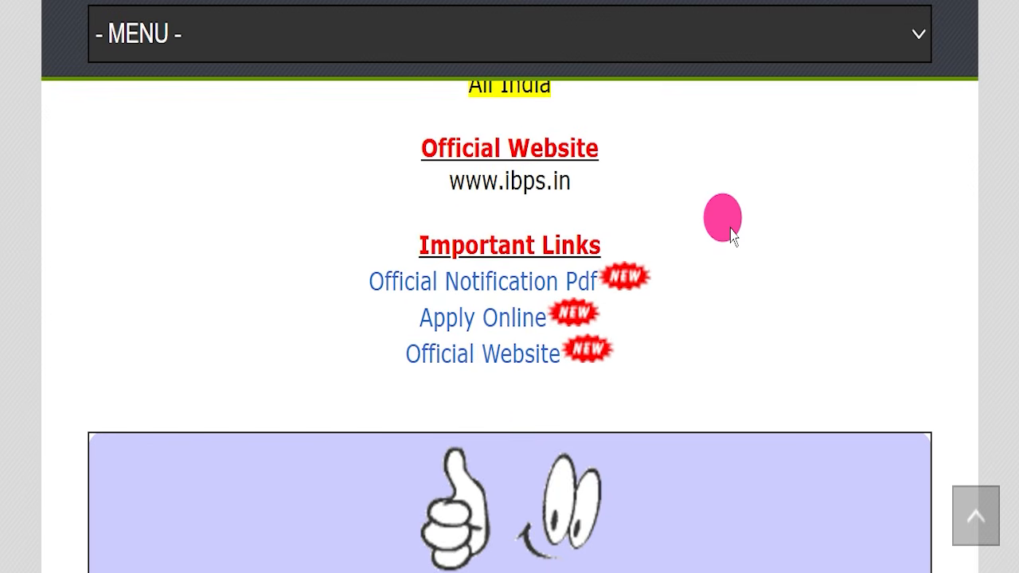
{"action": "left_click_drag", "start_coordinate": [368, 250], "coordinate": [631, 355]}
{"action": "left_click_drag", "start_coordinate": [377, 285], "coordinate": [577, 279]}
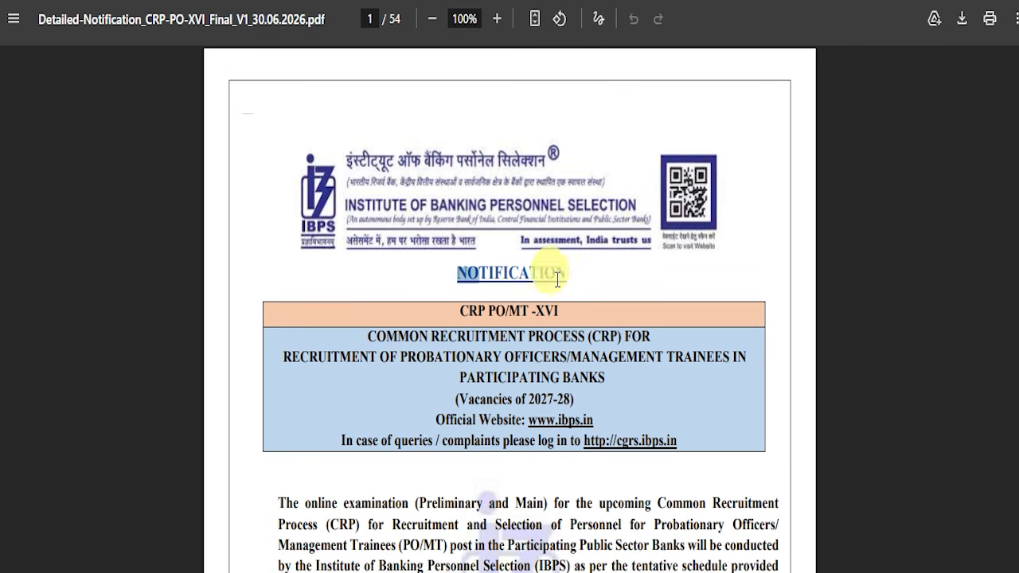
- Examine the notification PDF from the important dates through participating banks, age relaxation and examination structure to the scores and examination centres
{"action": "scroll", "coordinate": [604, 294], "scroll_direction": "down", "scroll_amount": 6}
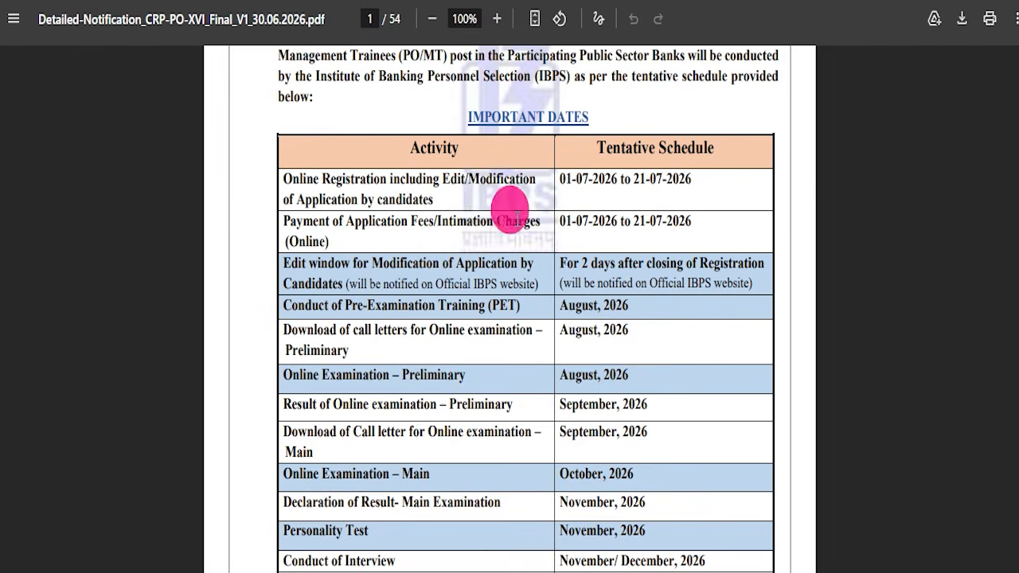
{"action": "scroll", "coordinate": [583, 265], "scroll_direction": "down", "scroll_amount": 18}
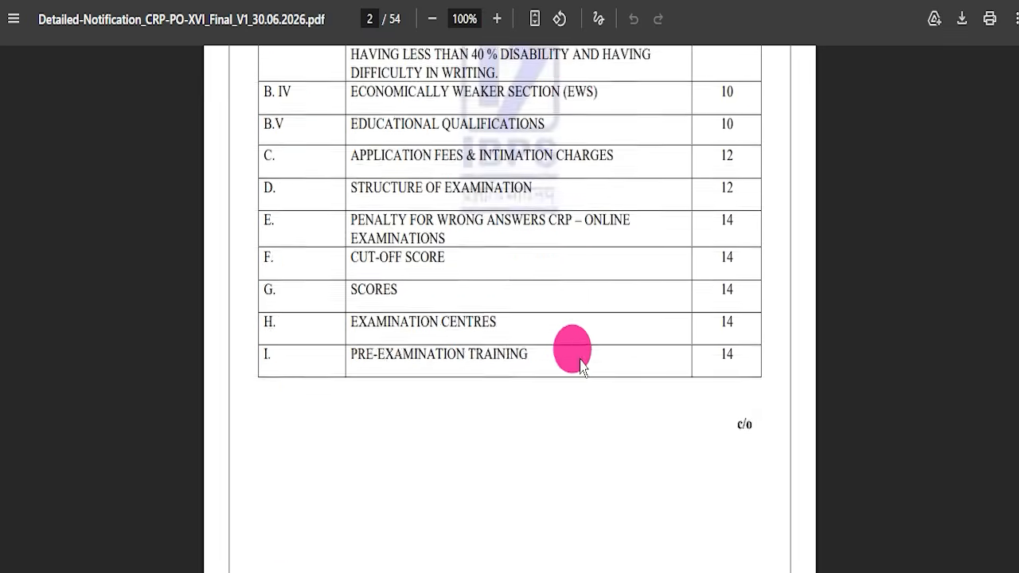
{"action": "scroll", "coordinate": [582, 362], "scroll_direction": "down", "scroll_amount": 20}
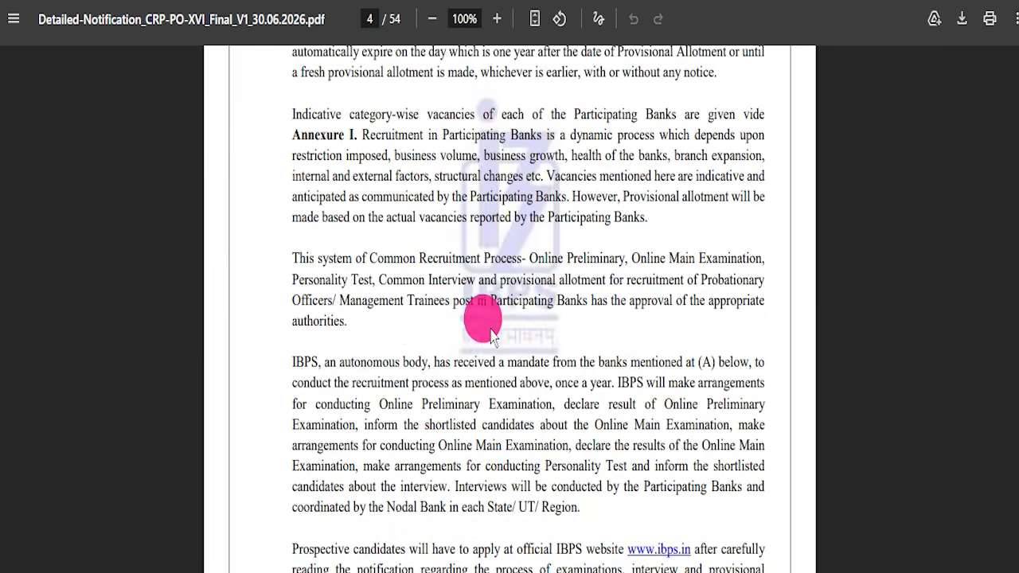
{"action": "scroll", "coordinate": [493, 345], "scroll_direction": "down", "scroll_amount": 1}
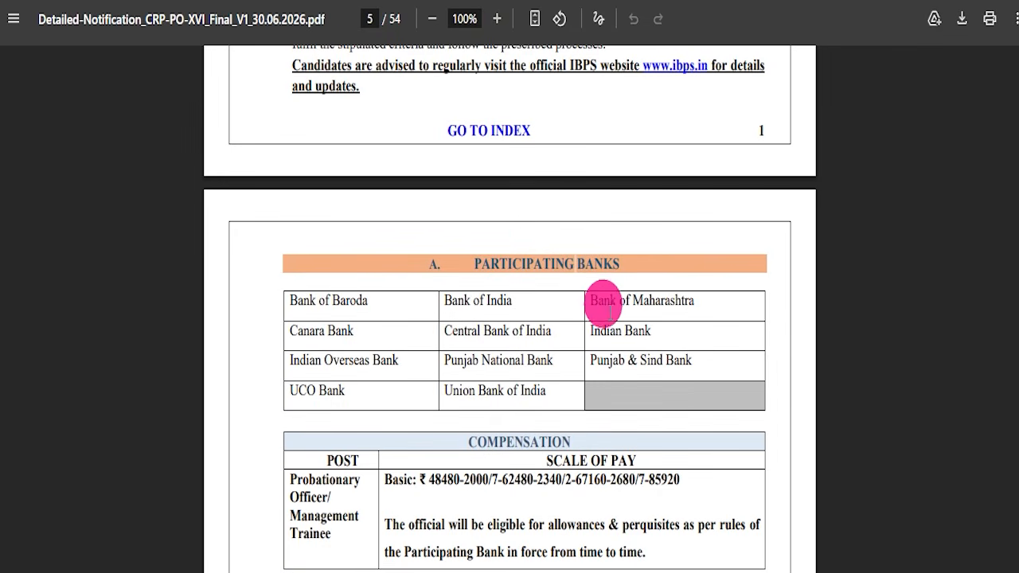
{"action": "scroll", "coordinate": [589, 270], "scroll_direction": "down", "scroll_amount": 3}
{"action": "scroll", "coordinate": [534, 322], "scroll_direction": "down", "scroll_amount": 5}
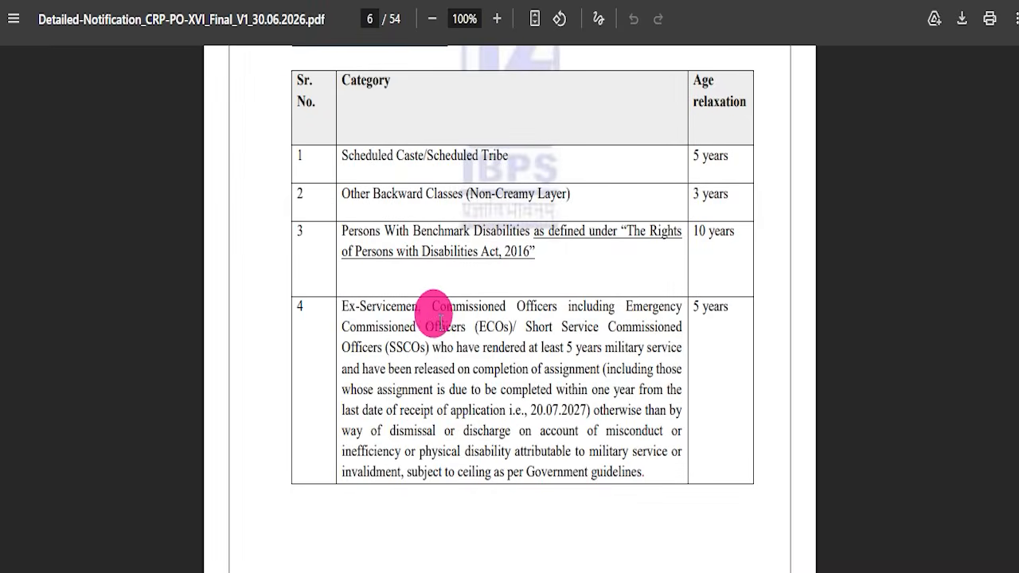
{"action": "scroll", "coordinate": [470, 316], "scroll_direction": "down", "scroll_amount": 20}
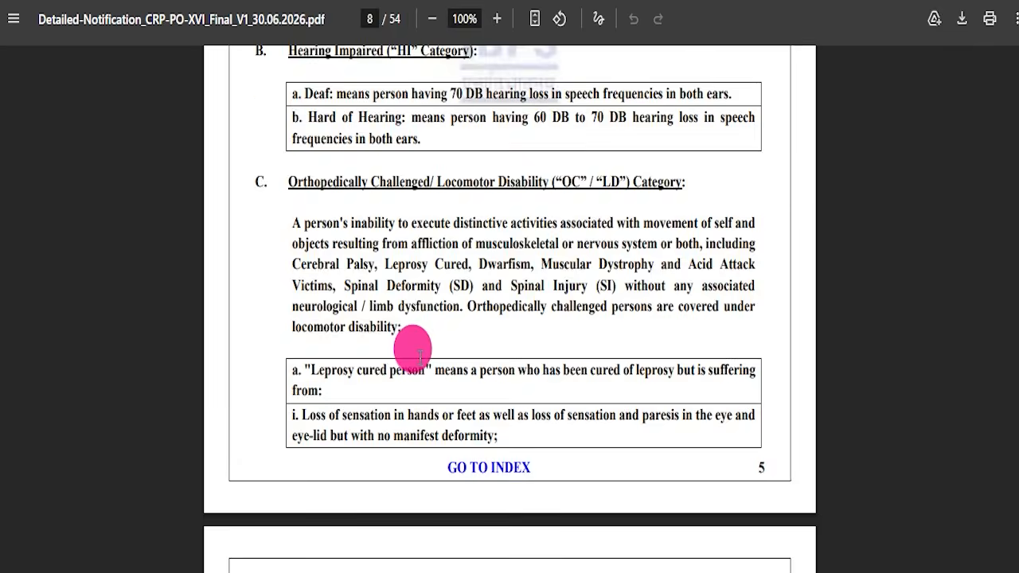
{"action": "scroll", "coordinate": [436, 358], "scroll_direction": "down", "scroll_amount": 20}
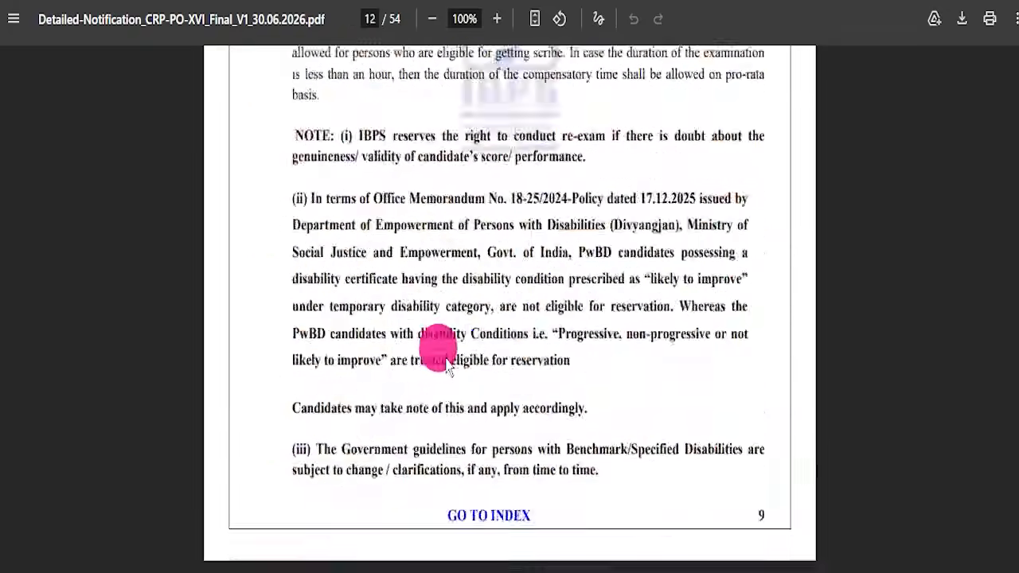
{"action": "scroll", "coordinate": [418, 294], "scroll_direction": "down", "scroll_amount": 3}
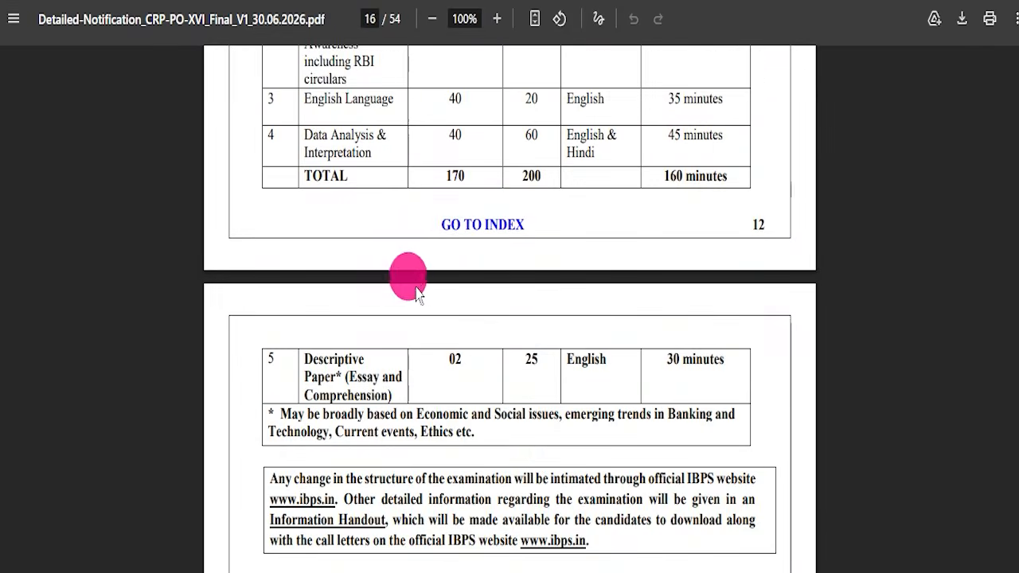
{"action": "scroll", "coordinate": [465, 346], "scroll_direction": "down", "scroll_amount": 10}
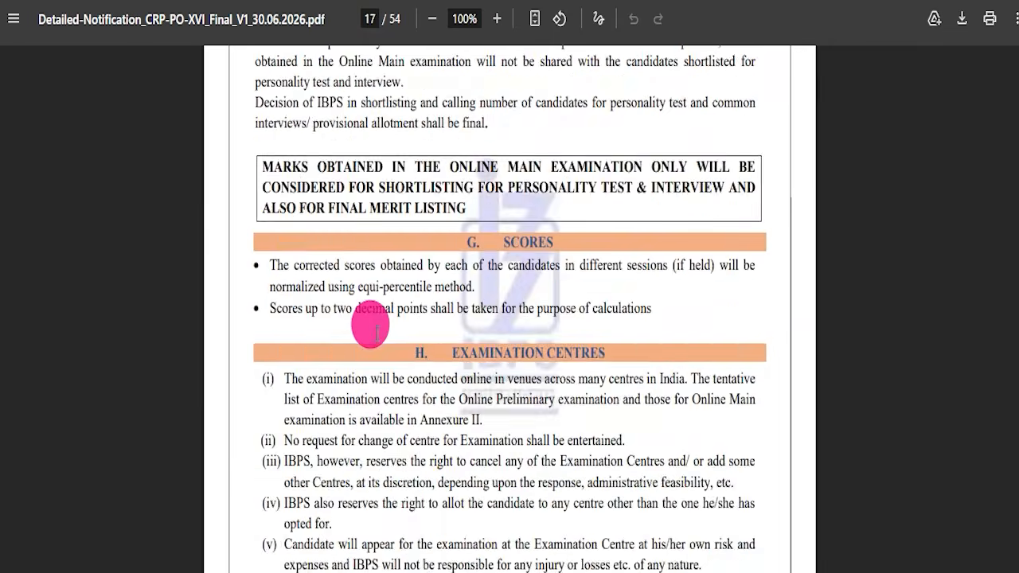
- Review the rest of the notification, including the general instructions, photograph, signature and thumb impression specifications, and document upload procedure
{"action": "scroll", "coordinate": [377, 332], "scroll_direction": "down", "scroll_amount": 20}
{"action": "scroll", "coordinate": [420, 320], "scroll_direction": "down", "scroll_amount": 20}
{"action": "scroll", "coordinate": [518, 341], "scroll_direction": "down", "scroll_amount": 18}
{"action": "scroll", "coordinate": [402, 311], "scroll_direction": "down", "scroll_amount": 20}
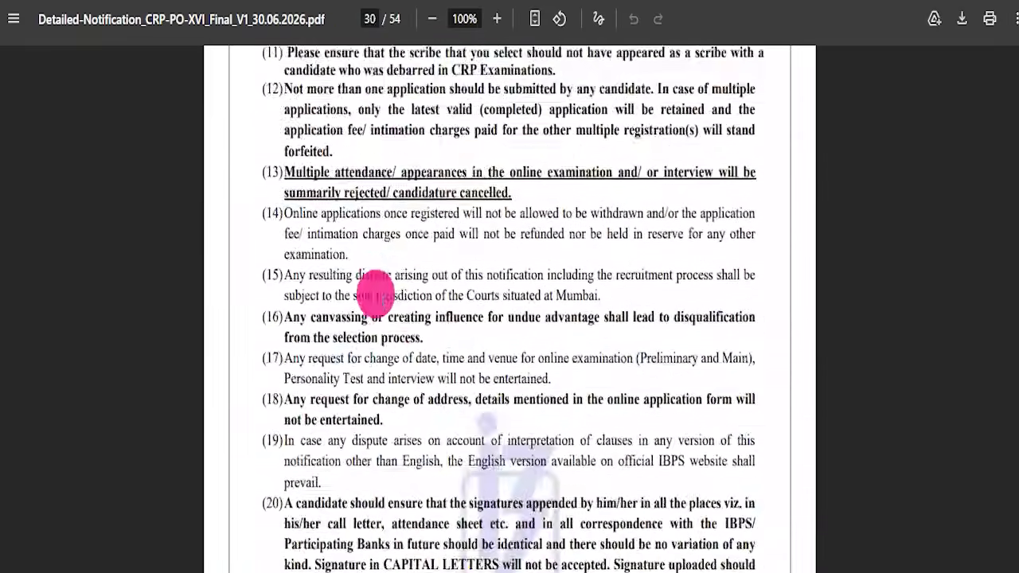
{"action": "scroll", "coordinate": [382, 313], "scroll_direction": "down", "scroll_amount": 10}
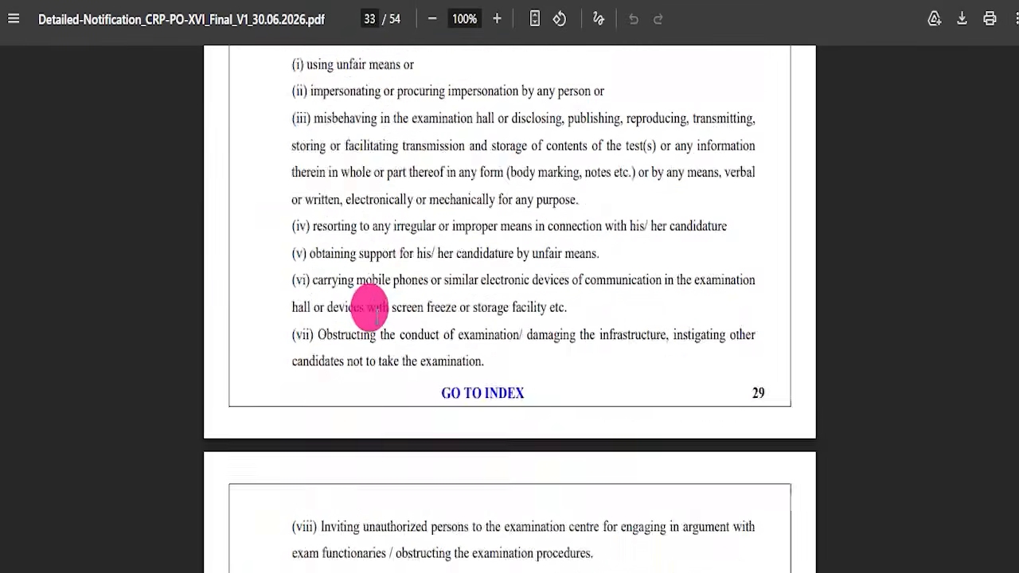
{"action": "scroll", "coordinate": [379, 310], "scroll_direction": "down", "scroll_amount": 20}
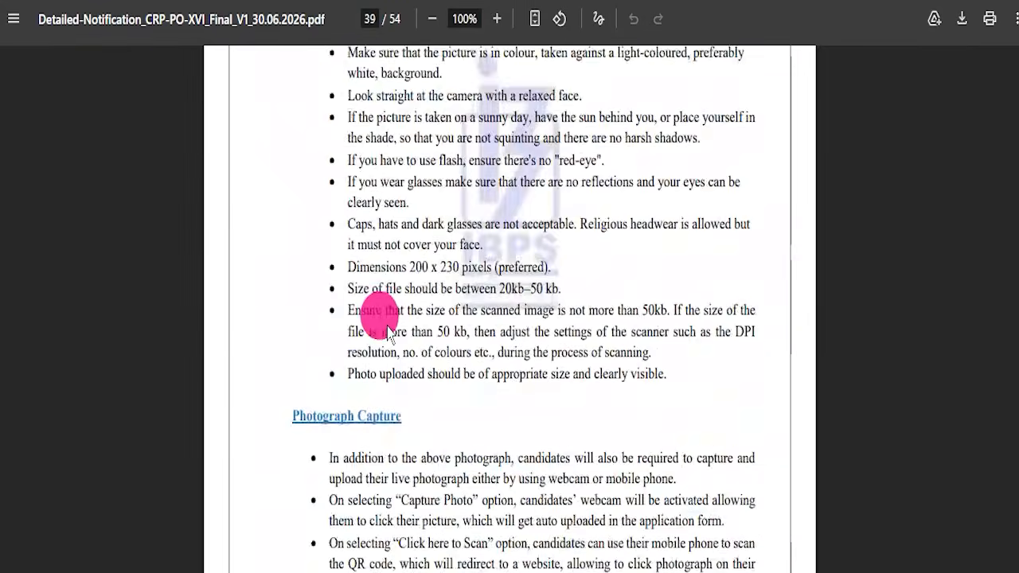
{"action": "scroll", "coordinate": [386, 332], "scroll_direction": "up", "scroll_amount": 1}
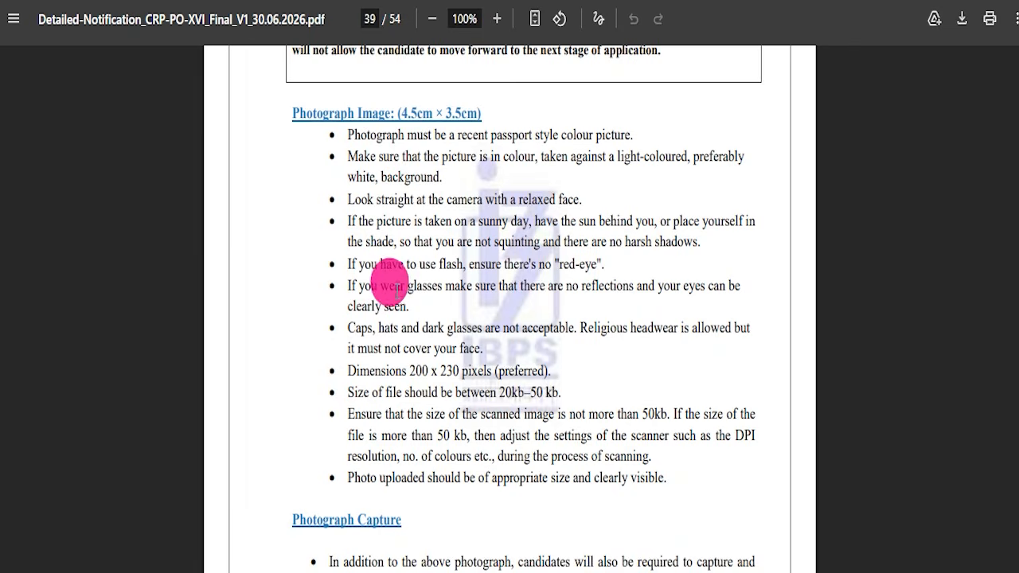
{"action": "scroll", "coordinate": [404, 289], "scroll_direction": "down", "scroll_amount": 6}
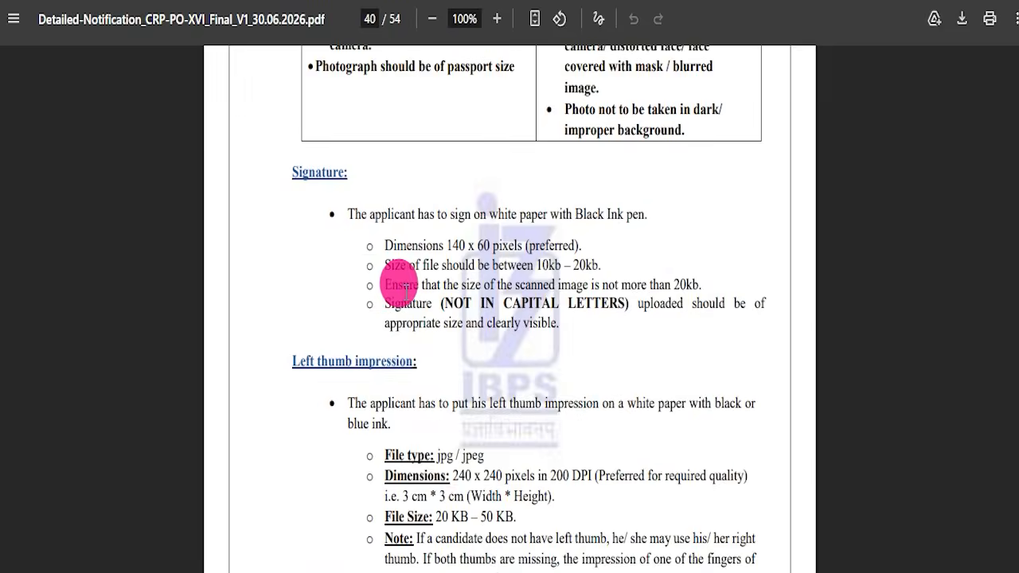
{"action": "scroll", "coordinate": [451, 301], "scroll_direction": "down", "scroll_amount": 18}
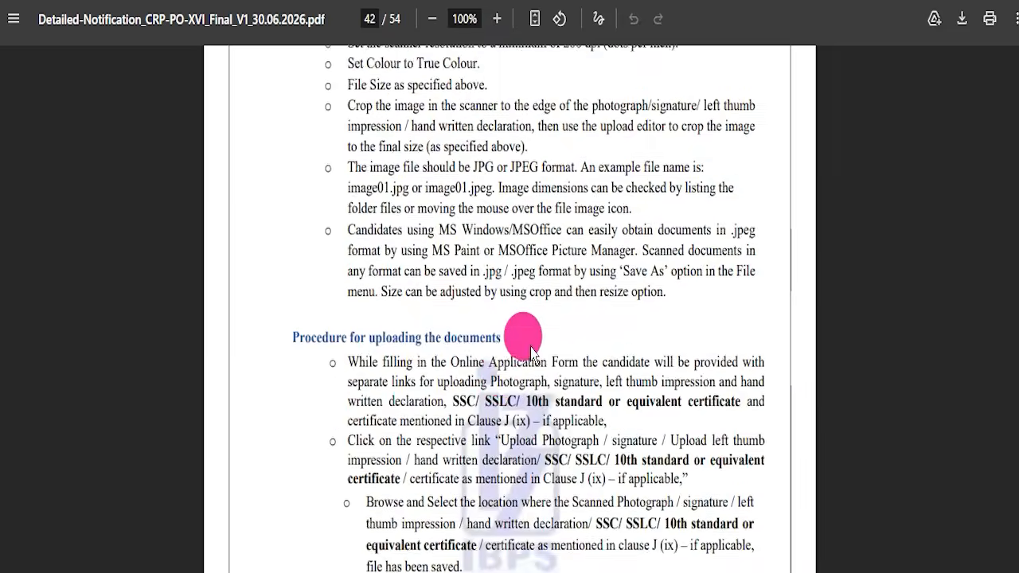
{"action": "scroll", "coordinate": [498, 344], "scroll_direction": "down", "scroll_amount": 20}
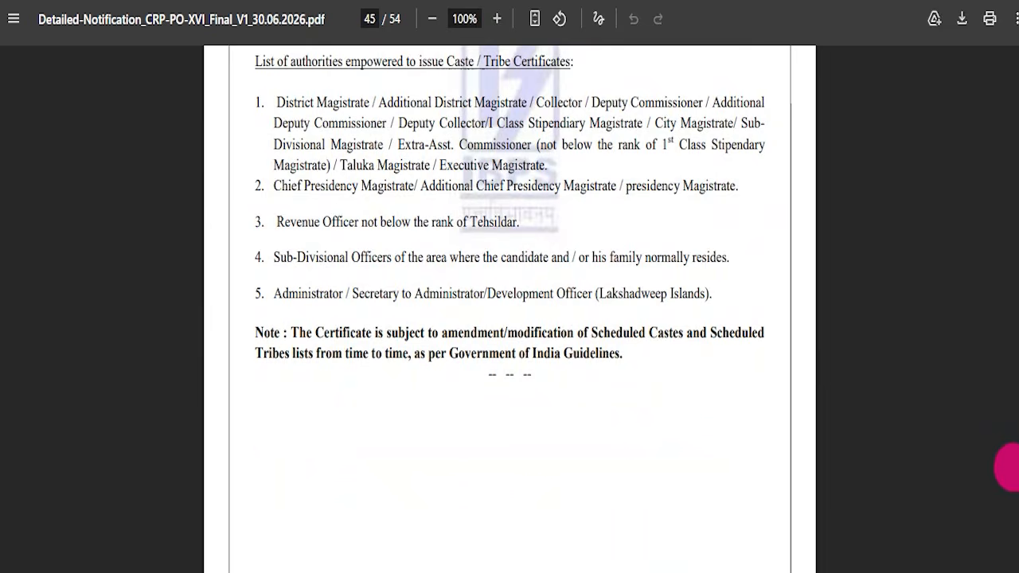
{"action": "left_click_drag", "start_coordinate": [1015, 453], "coordinate": [1017, 48]}
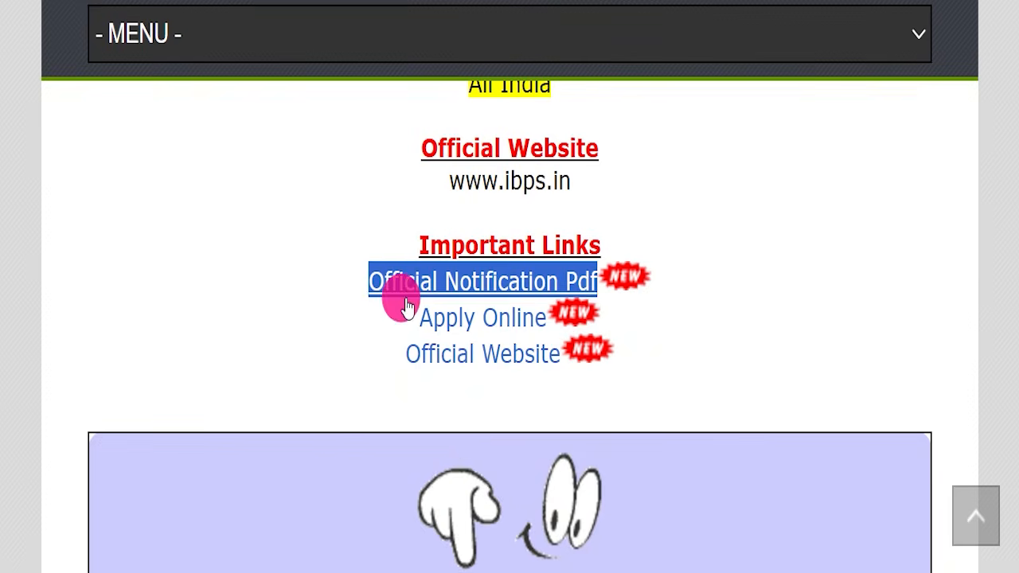
- Open the Apply Online page from the job post and zoom out to show its full content
{"action": "left_click_drag", "start_coordinate": [400, 322], "coordinate": [534, 320]}
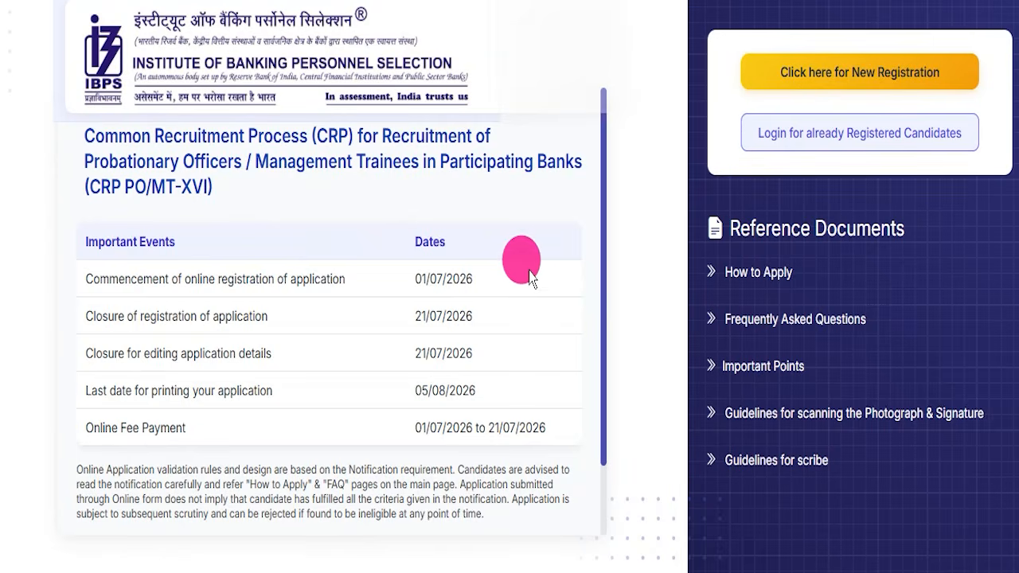
{"action": "scroll", "coordinate": [525, 266], "scroll_direction": "down", "scroll_amount": 1}
{"action": "scroll", "coordinate": [529, 276], "scroll_direction": "up", "scroll_amount": 1}
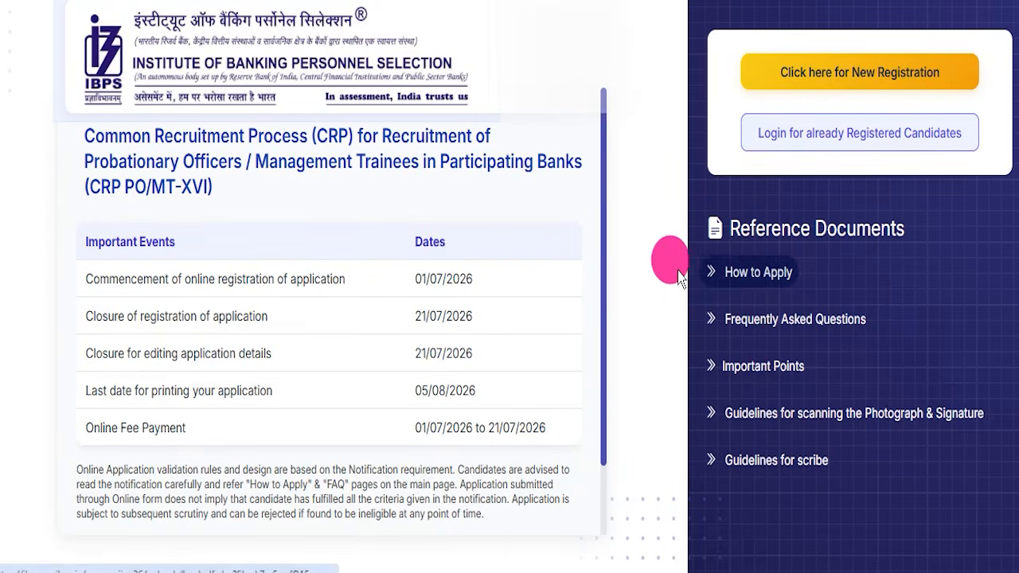
{"action": "key", "text": "ctrl+minus"}
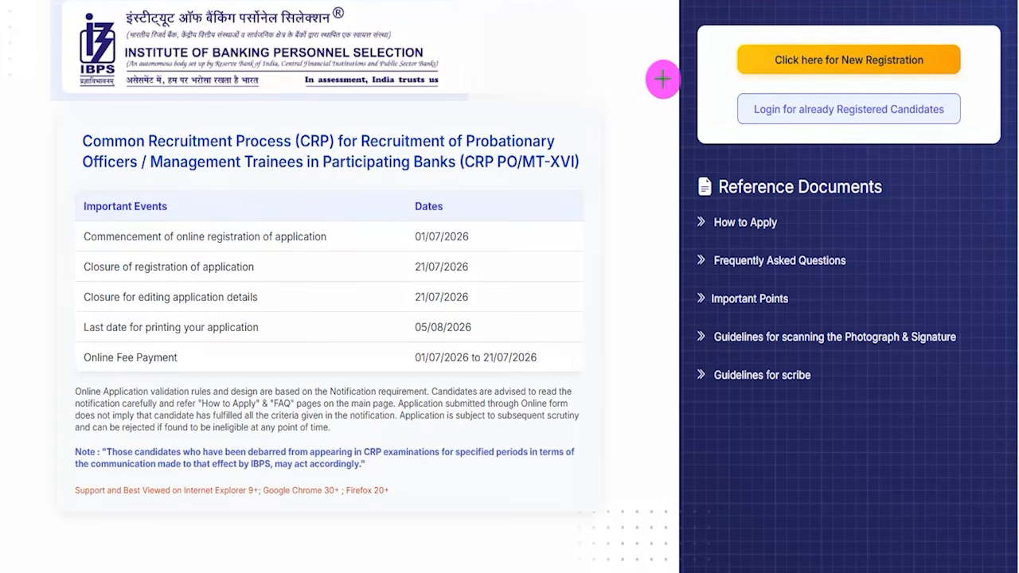
- Open the login form for already registered candidates, annotate its three entry fields and Submit, and close it after clearing the marks
{"action": "left_click_drag", "start_coordinate": [716, 83], "coordinate": [973, 132]}
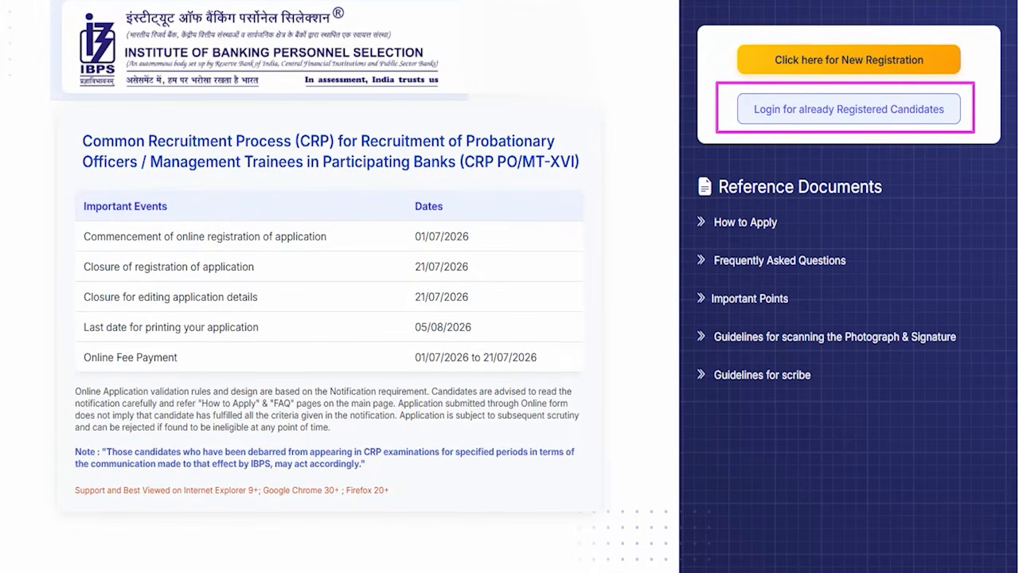
{"action": "left_click", "coordinate": [751, 114]}
{"action": "left_click_drag", "start_coordinate": [475, 143], "coordinate": [514, 101]}
{"action": "left_click_drag", "start_coordinate": [437, 199], "coordinate": [464, 165]}
{"action": "left_click_drag", "start_coordinate": [655, 262], "coordinate": [698, 207]}
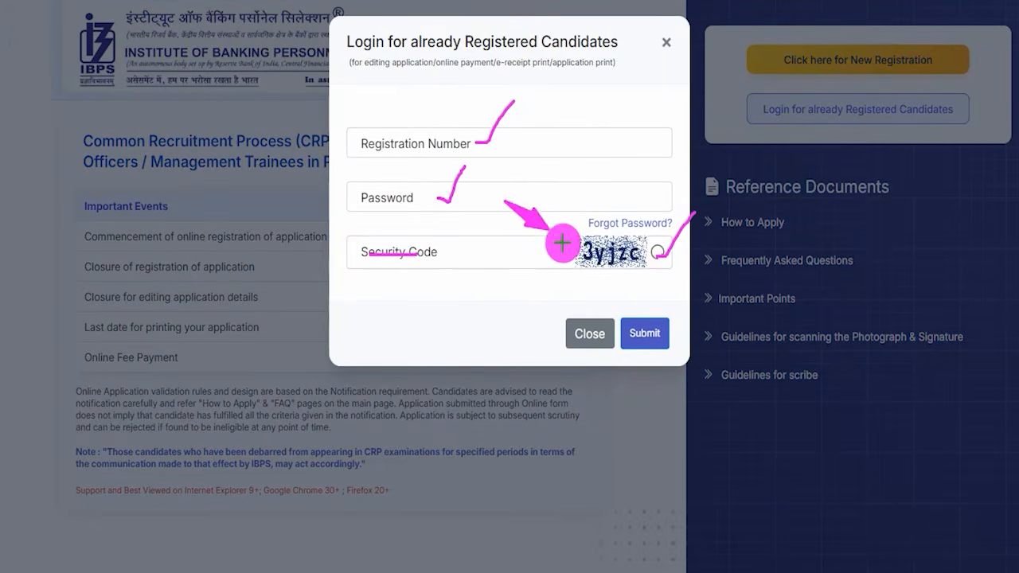
{"action": "left_click_drag", "start_coordinate": [505, 202], "coordinate": [627, 312]}
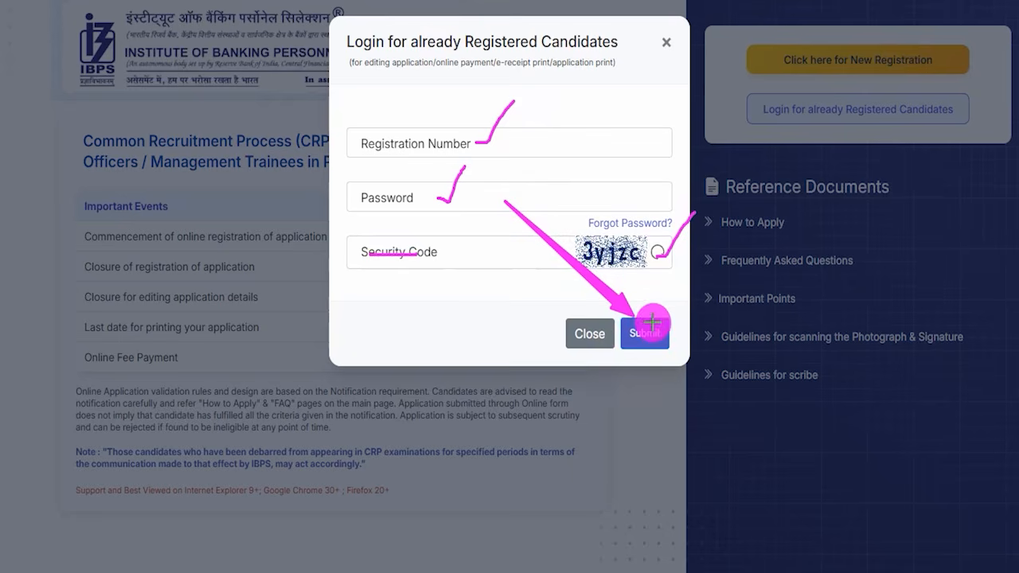
{"action": "key", "text": "Escape"}
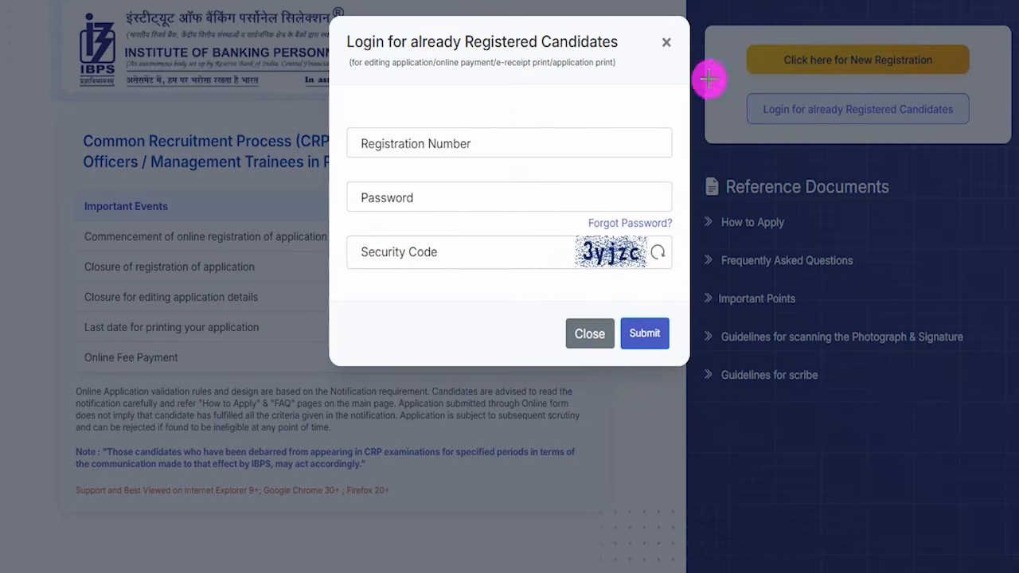
{"action": "left_click", "coordinate": [664, 45]}
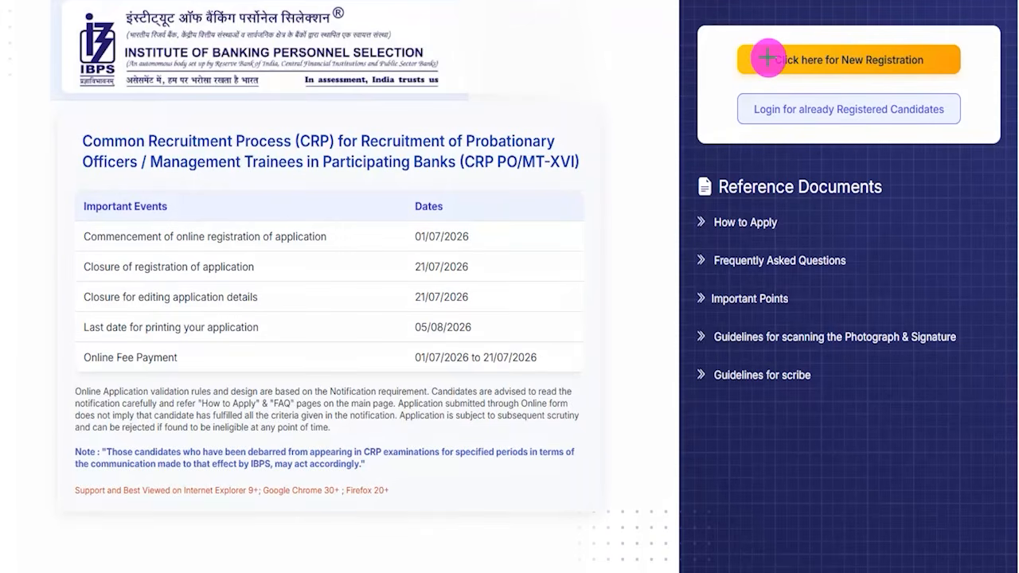
- Frame the new registration option with a rectangle, clear the mark, and open the new registration form
{"action": "mouse_move", "coordinate": [735, 35]}
{"action": "left_mouse_down"}
{"action": "mouse_move", "coordinate": [916, 55]}
{"action": "mouse_move", "coordinate": [976, 82]}
{"action": "left_mouse_up"}
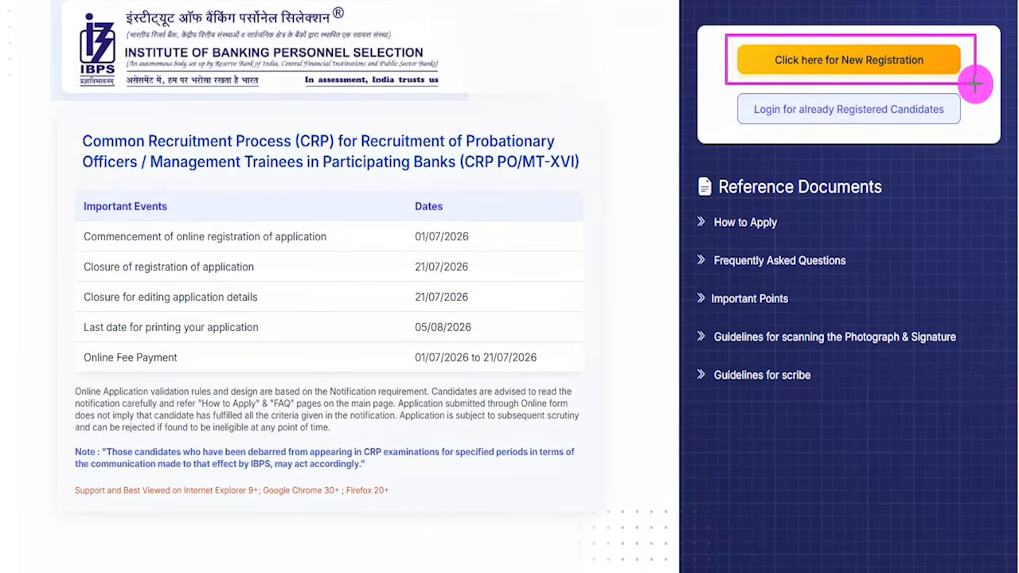
{"action": "key", "text": "Escape"}
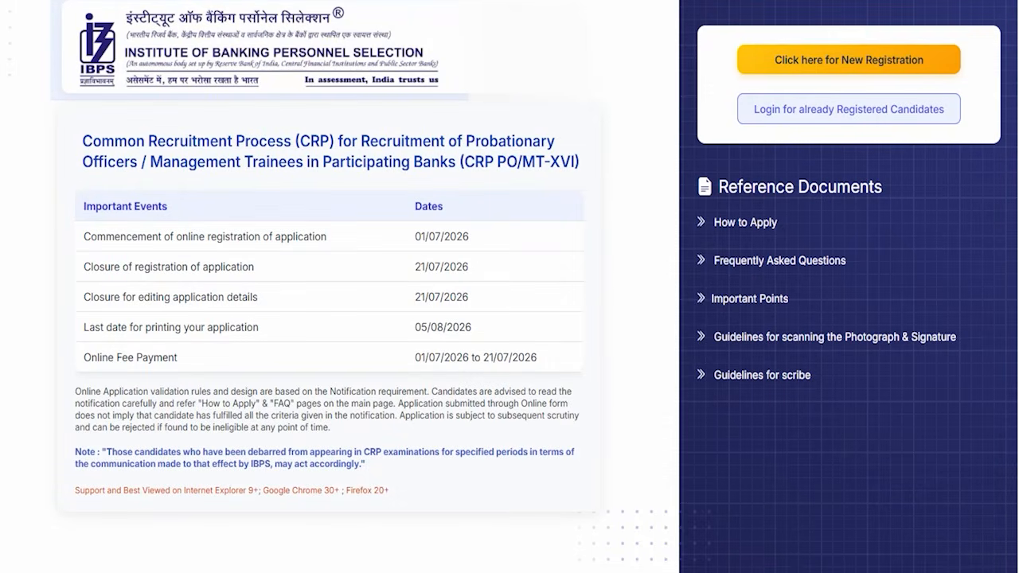
{"action": "left_click", "coordinate": [765, 57]}
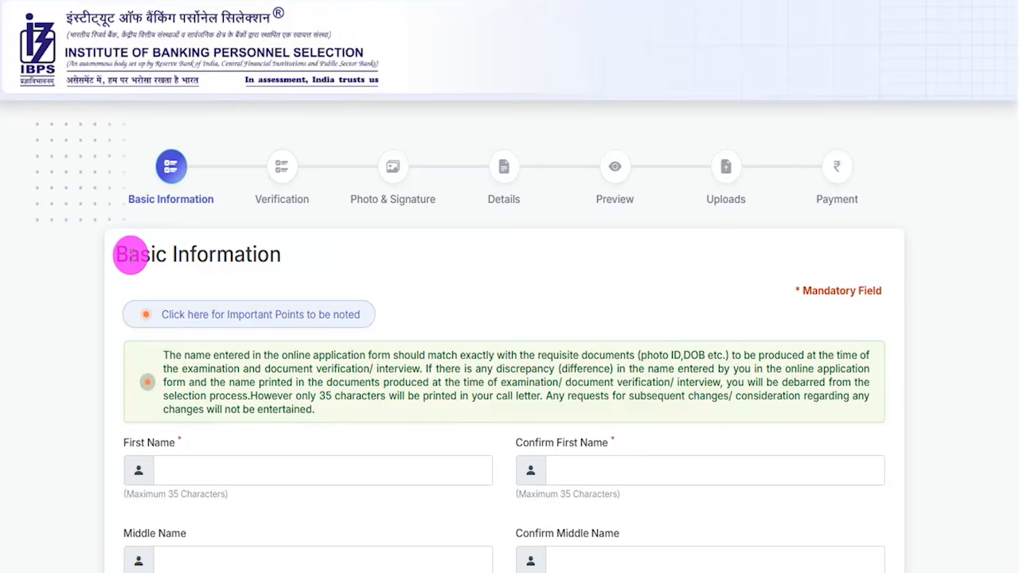
- Draw tick marks on the First, Middle and Last Name fields and their three confirmation fields in Basic Information
{"action": "scroll", "coordinate": [409, 301], "scroll_direction": "down", "scroll_amount": 3}
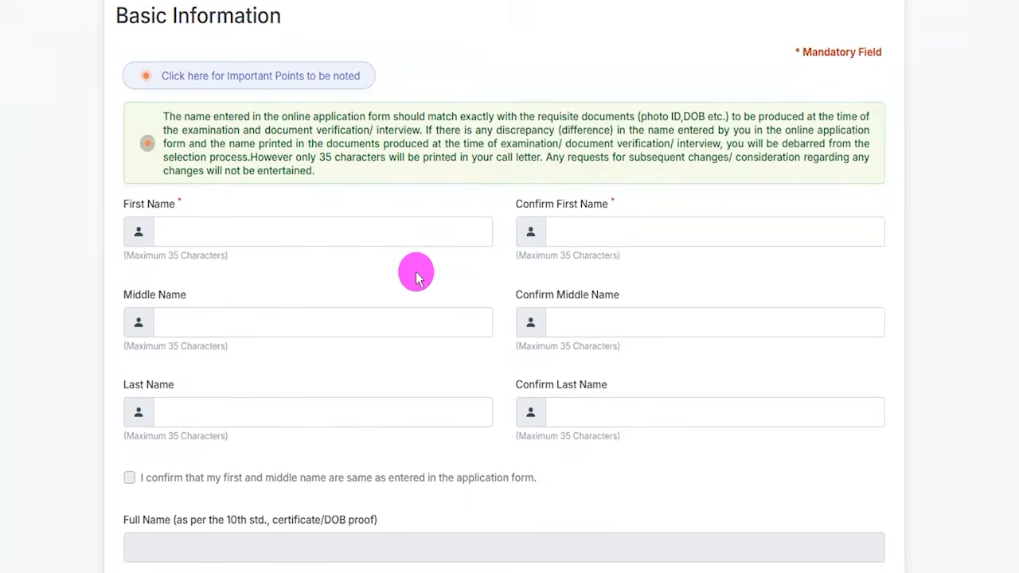
{"action": "scroll", "coordinate": [417, 262], "scroll_direction": "down", "scroll_amount": 1}
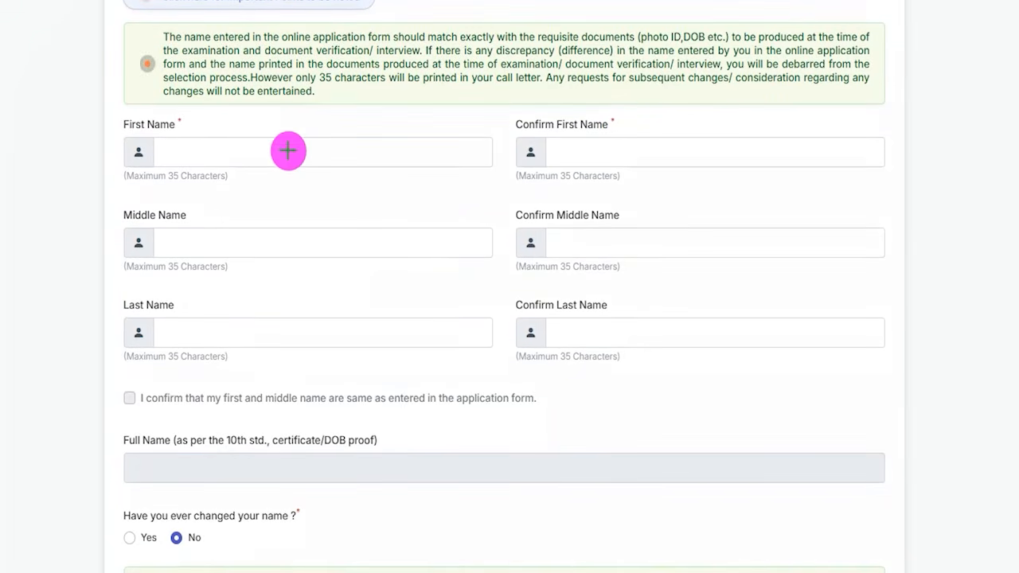
{"action": "left_click_drag", "start_coordinate": [262, 154], "coordinate": [302, 118]}
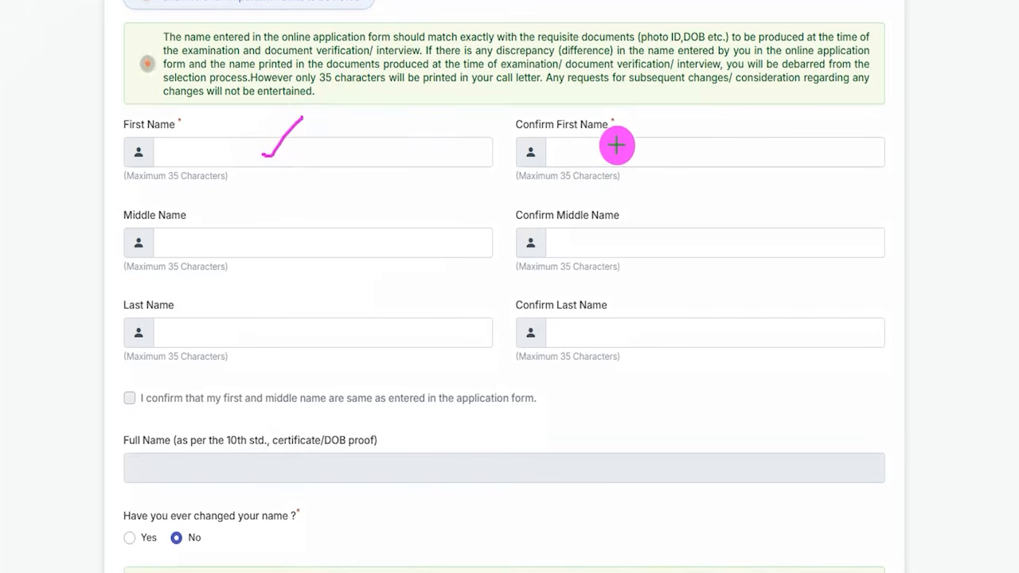
{"action": "left_click_drag", "start_coordinate": [617, 146], "coordinate": [657, 103]}
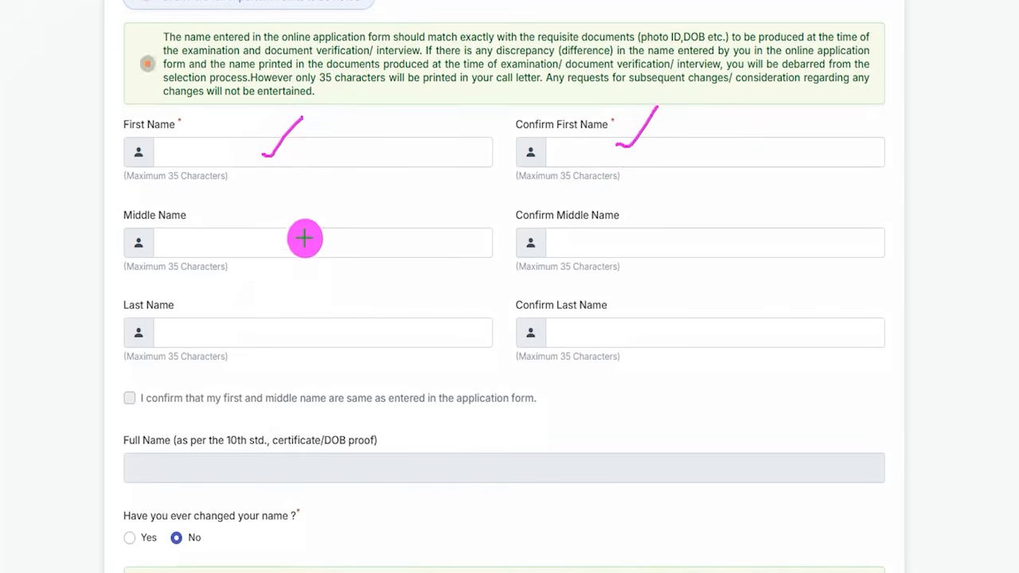
{"action": "left_click_drag", "start_coordinate": [303, 244], "coordinate": [367, 199]}
{"action": "left_click_drag", "start_coordinate": [558, 238], "coordinate": [589, 208]}
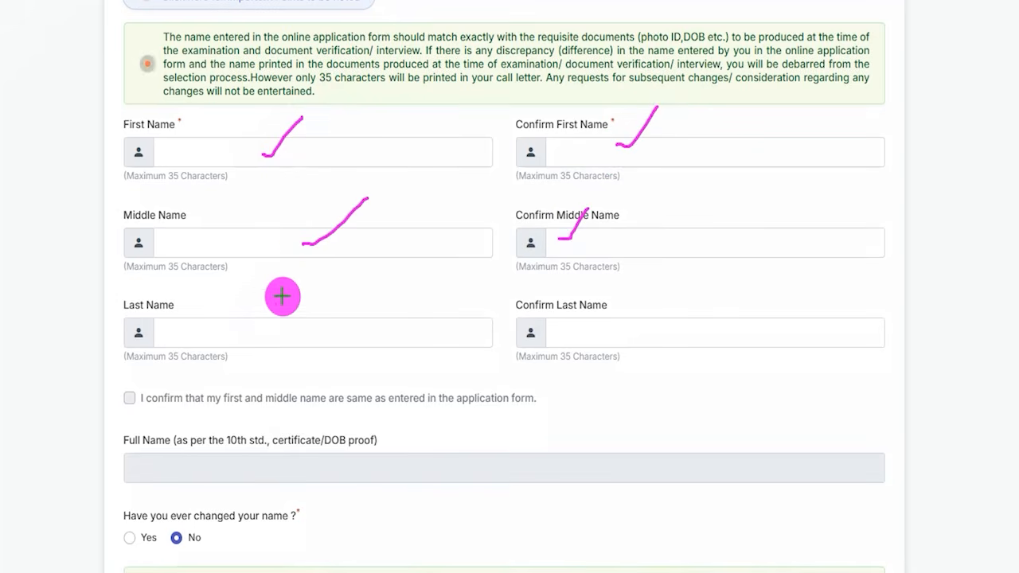
{"action": "left_click_drag", "start_coordinate": [262, 328], "coordinate": [355, 271]}
{"action": "left_click_drag", "start_coordinate": [599, 336], "coordinate": [652, 279]}
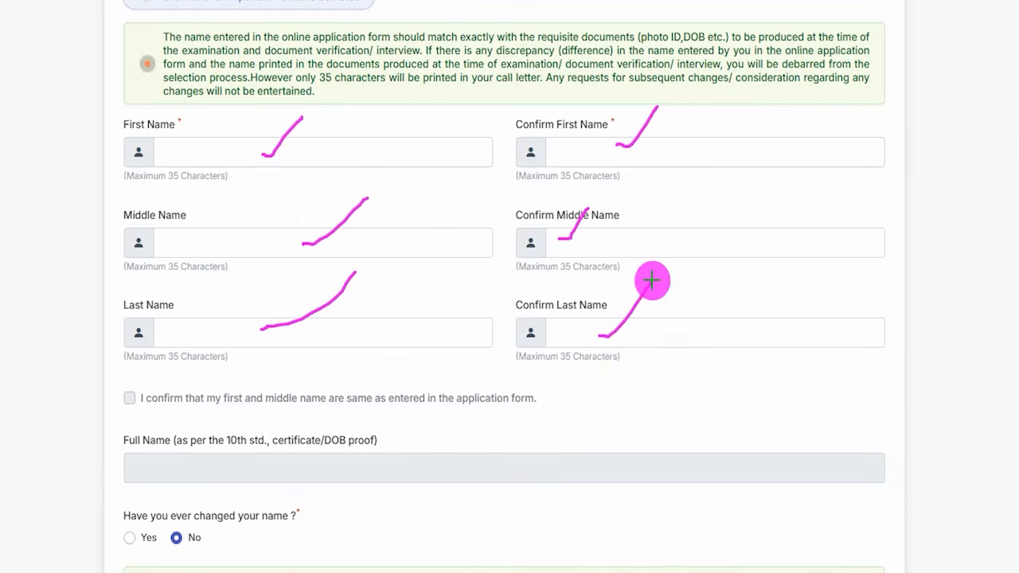
- Draw short horizontal lines in the Middle Name and Last Name fields and their confirmation fields
{"action": "left_click_drag", "start_coordinate": [373, 245], "coordinate": [402, 245]}
{"action": "left_click_drag", "start_coordinate": [645, 252], "coordinate": [678, 252]}
{"action": "left_click_drag", "start_coordinate": [366, 333], "coordinate": [377, 333]}
{"action": "left_click_drag", "start_coordinate": [626, 331], "coordinate": [687, 331]}
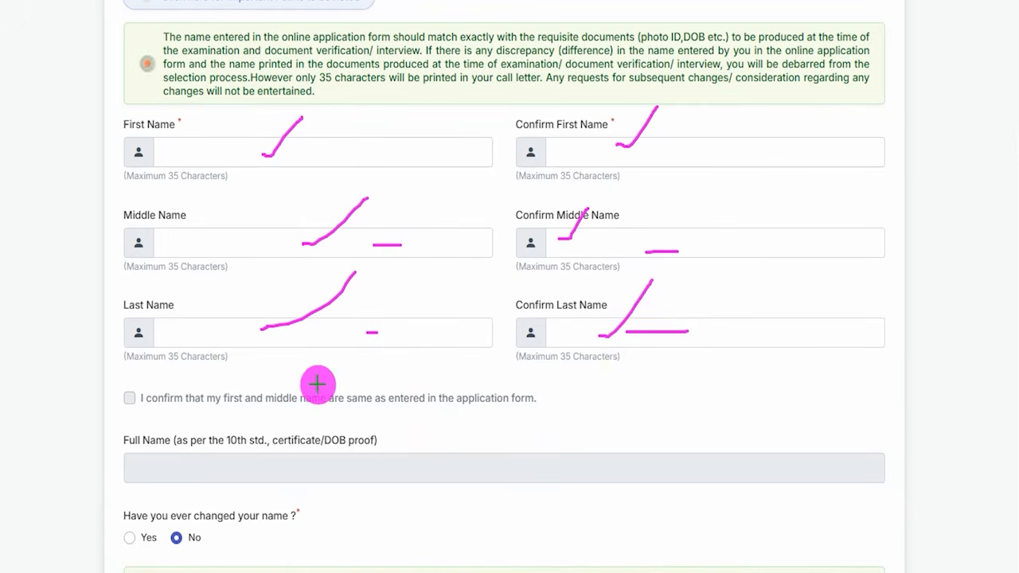
- Mark the Full Name field with a tick and a line, tick the name confirmation checkbox in ink, and clear all annotations
{"action": "left_click_drag", "start_coordinate": [352, 468], "coordinate": [390, 416]}
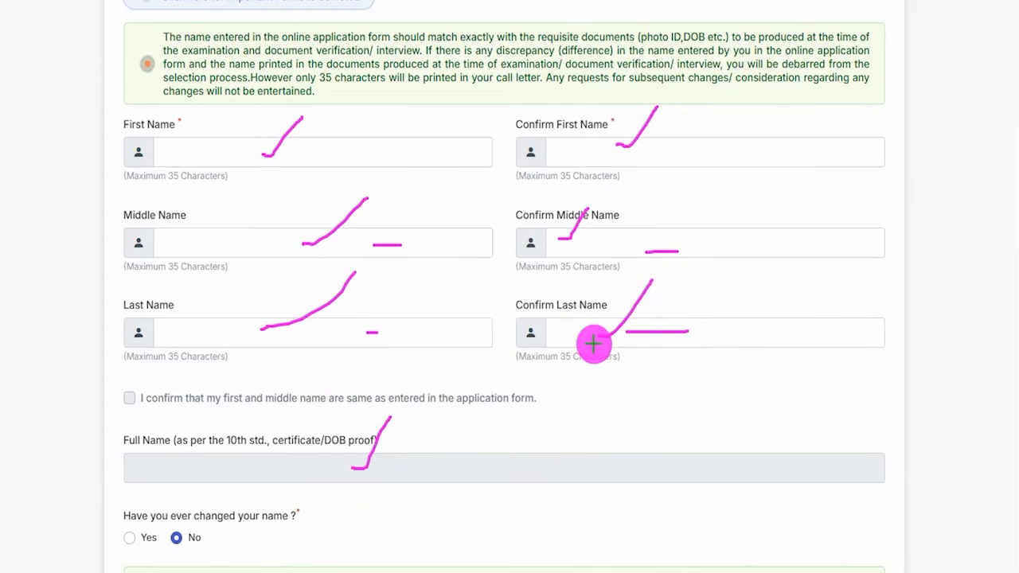
{"action": "left_click_drag", "start_coordinate": [192, 468], "coordinate": [270, 468]}
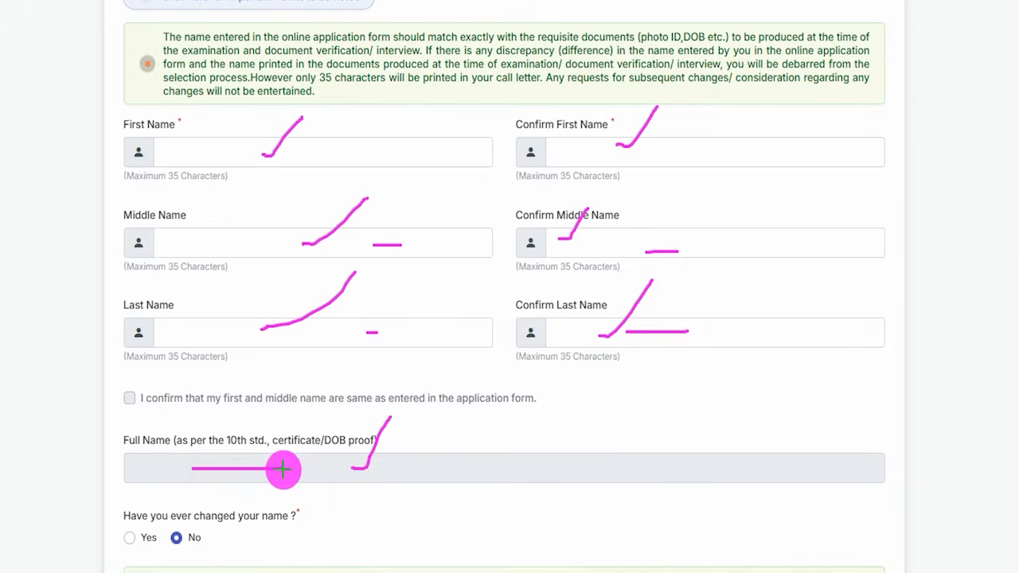
{"action": "left_click_drag", "start_coordinate": [131, 398], "coordinate": [154, 366]}
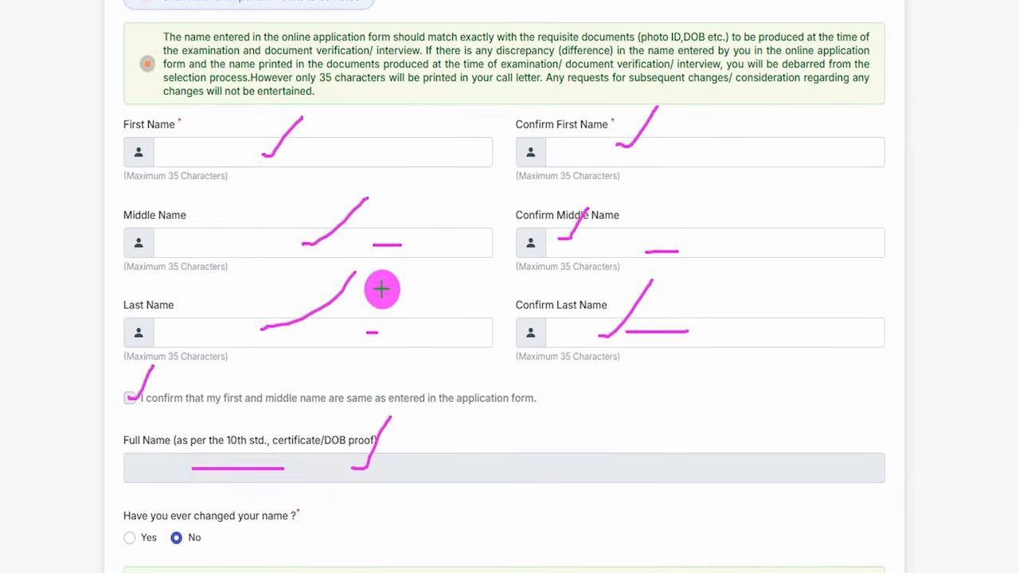
{"action": "key", "text": "Escape"}
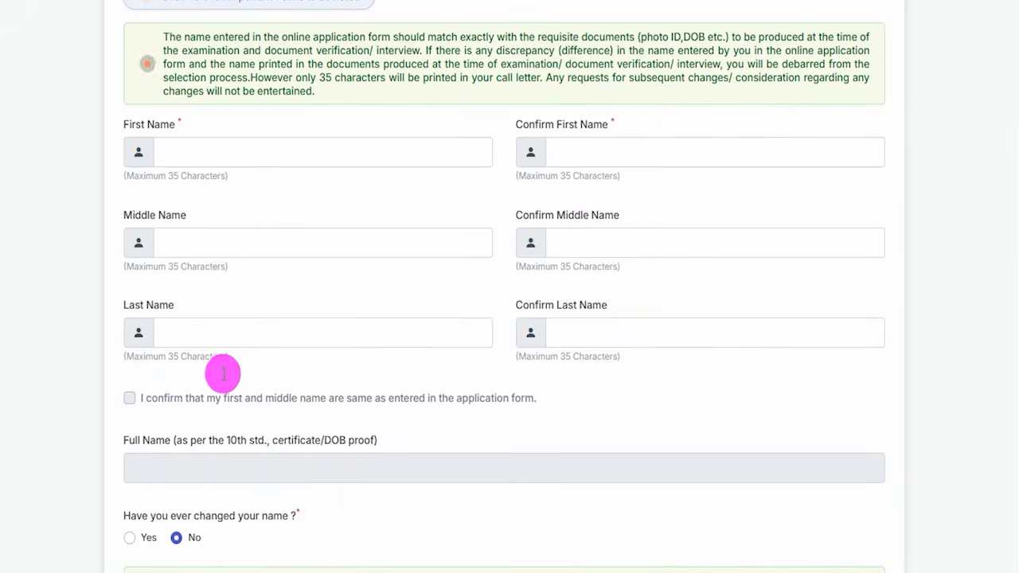
- Answer Yes to the changed-name question to inspect the updated name fields, and set the answer back to No
{"action": "scroll", "coordinate": [270, 314], "scroll_direction": "down", "scroll_amount": 4}
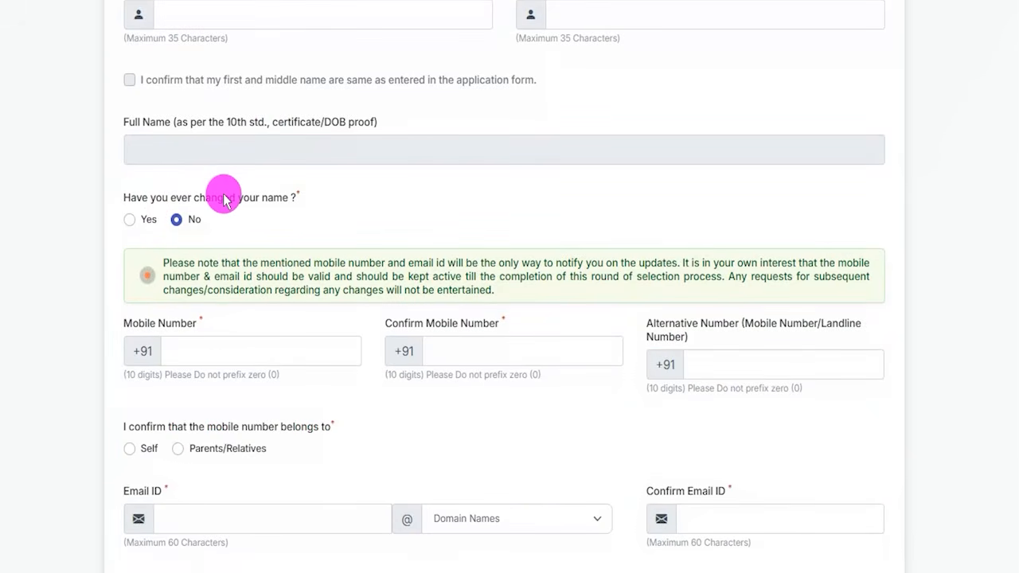
{"action": "left_click", "coordinate": [129, 221]}
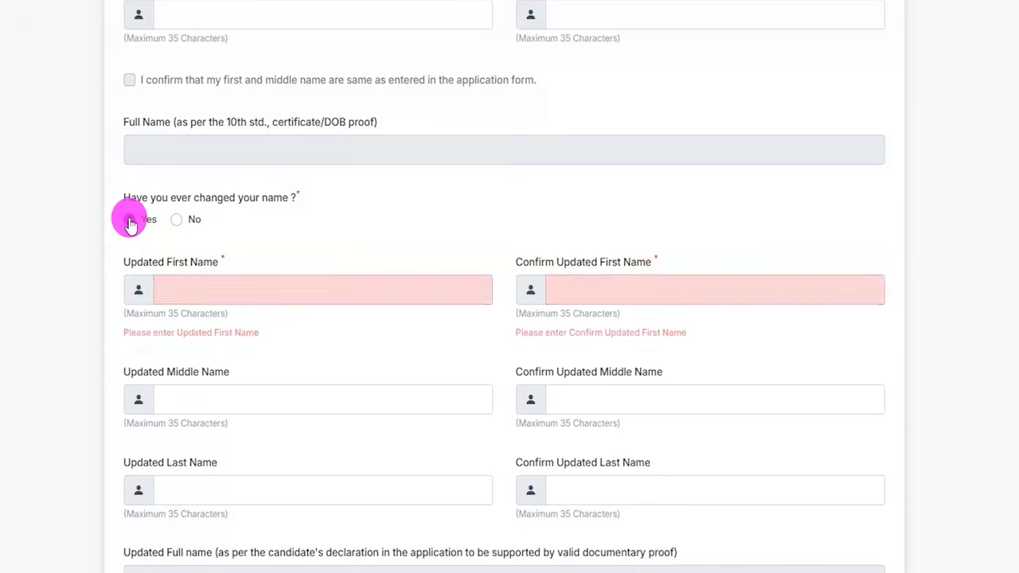
{"action": "left_click", "coordinate": [322, 296]}
{"action": "scroll", "coordinate": [257, 170], "scroll_direction": "down", "scroll_amount": 1}
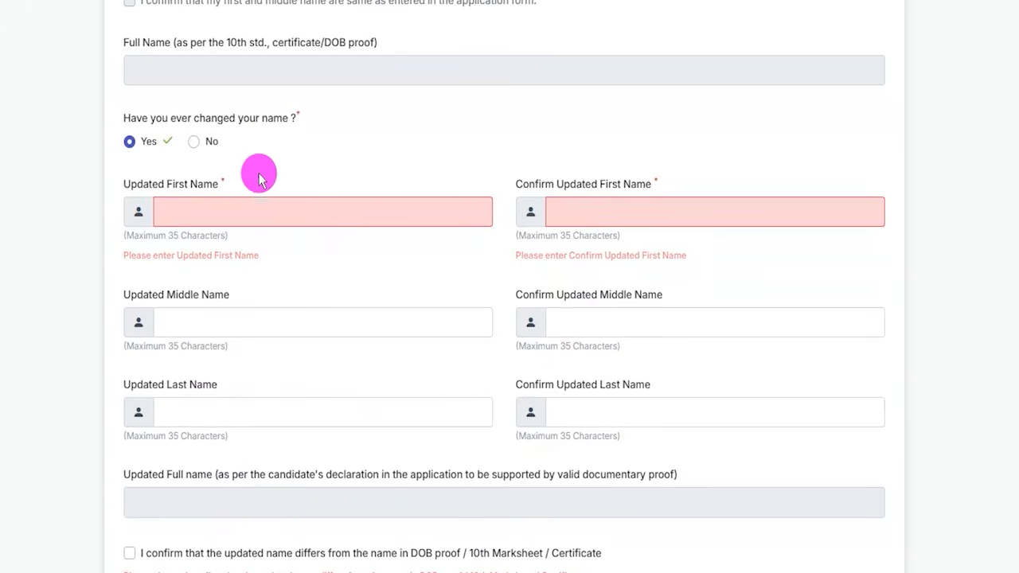
{"action": "left_click", "coordinate": [193, 142]}
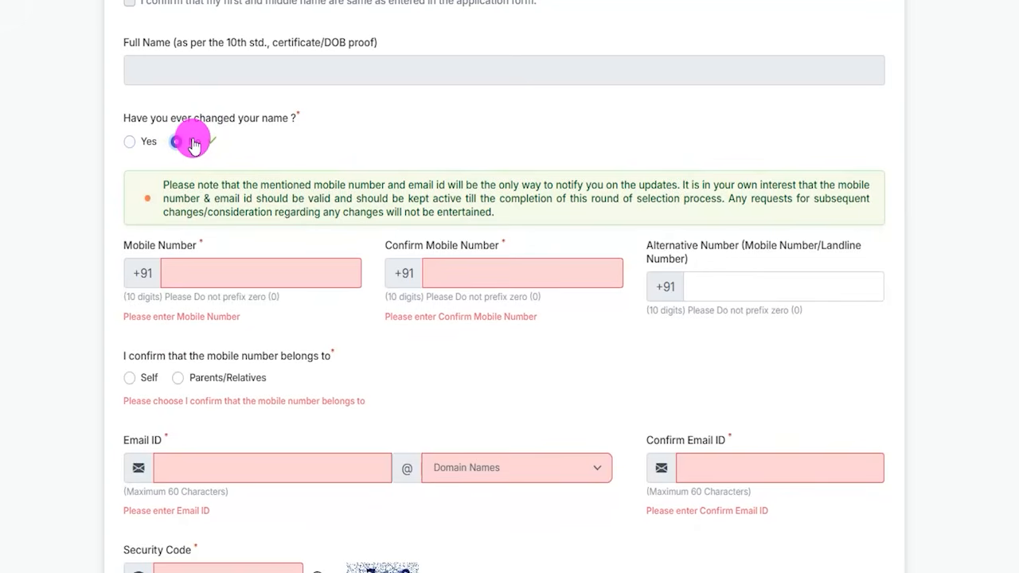
- Annotate the Mobile Number and Confirm Mobile Number fields with ticks and the Alternative Number field with a line and tick, and clear the marks
{"action": "left_click", "coordinate": [176, 248]}
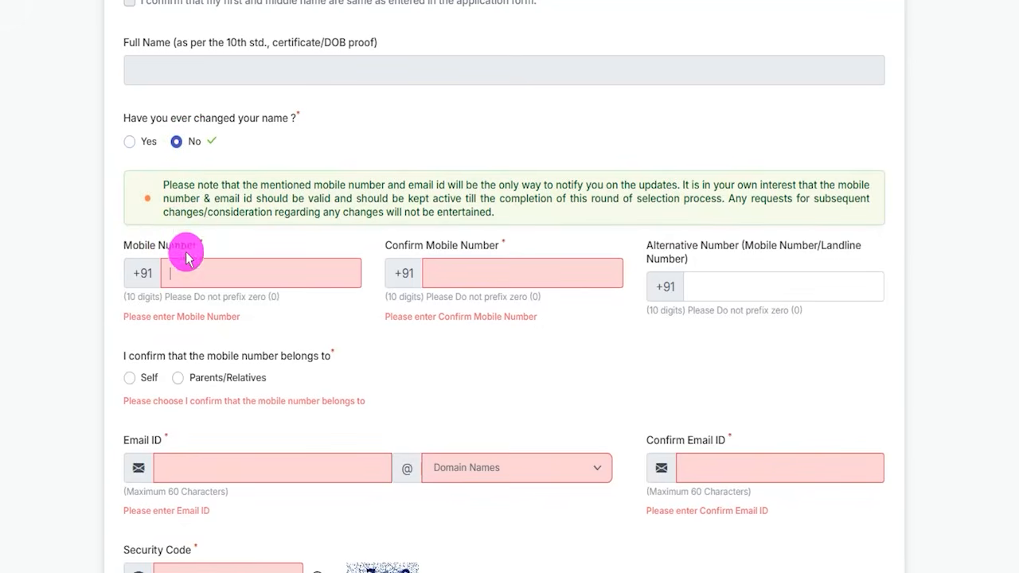
{"action": "left_click_drag", "start_coordinate": [251, 277], "coordinate": [318, 225]}
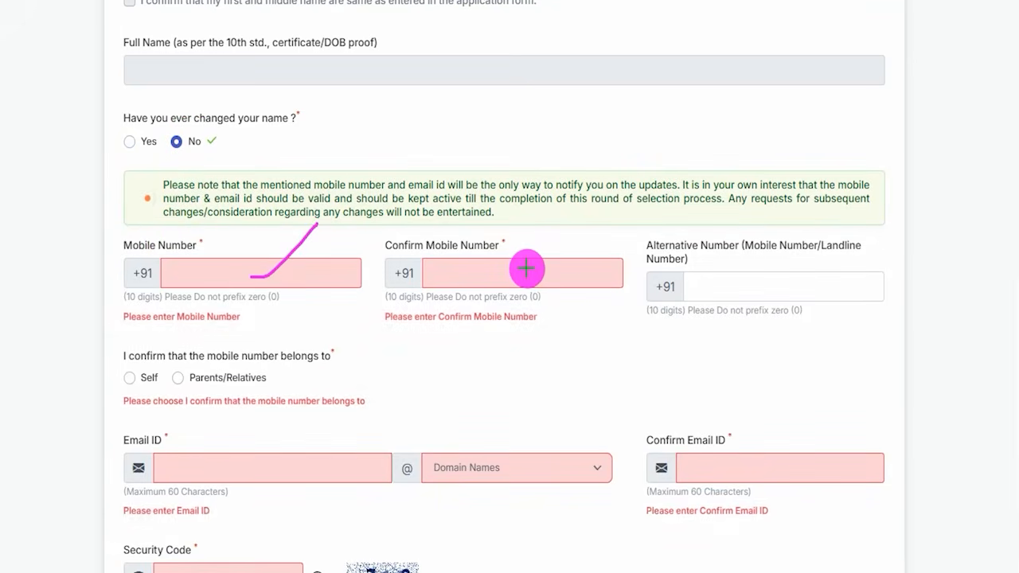
{"action": "left_click_drag", "start_coordinate": [526, 269], "coordinate": [577, 209]}
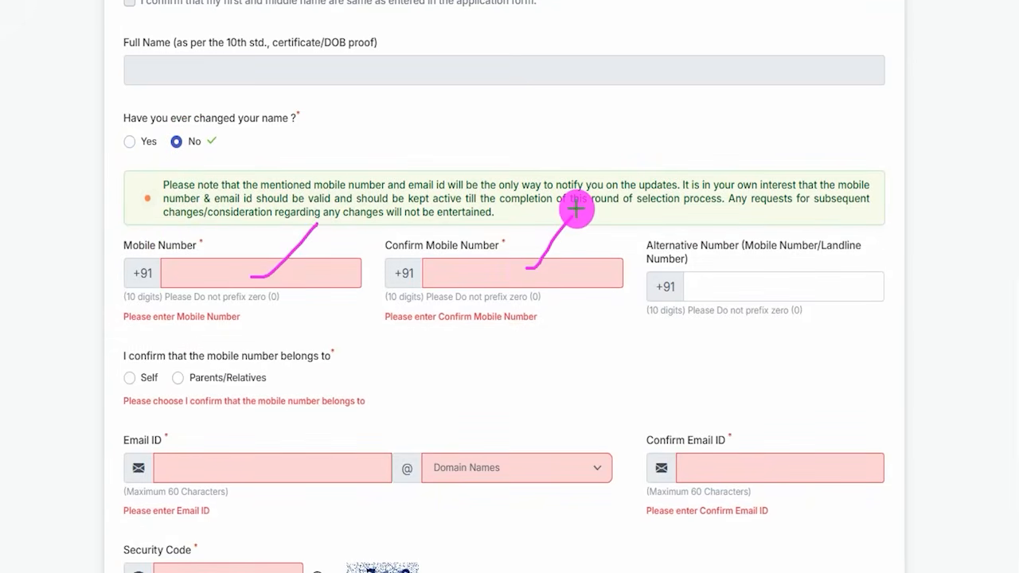
{"action": "left_click_drag", "start_coordinate": [706, 290], "coordinate": [812, 291]}
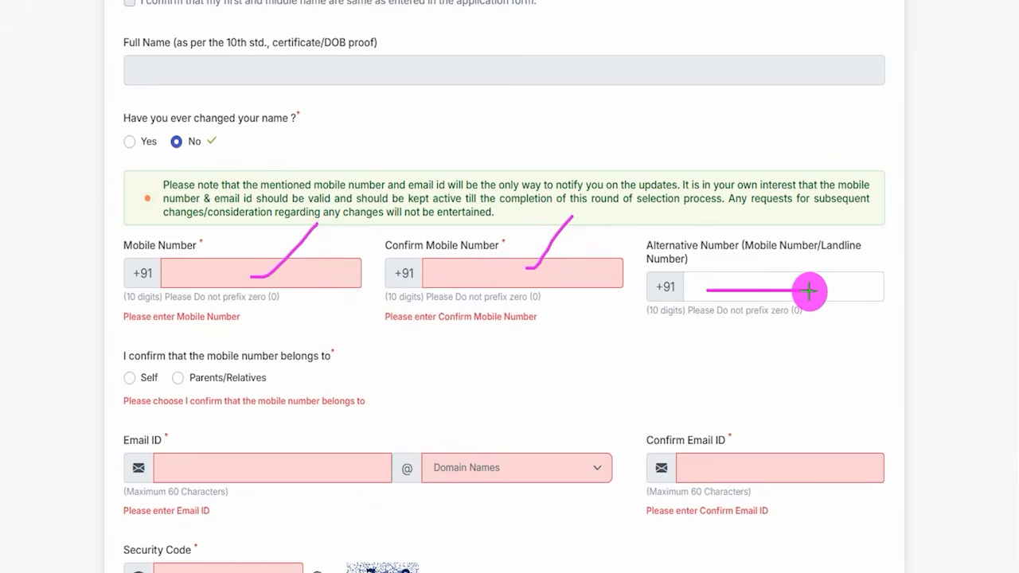
{"action": "left_click_drag", "start_coordinate": [825, 290], "coordinate": [851, 242]}
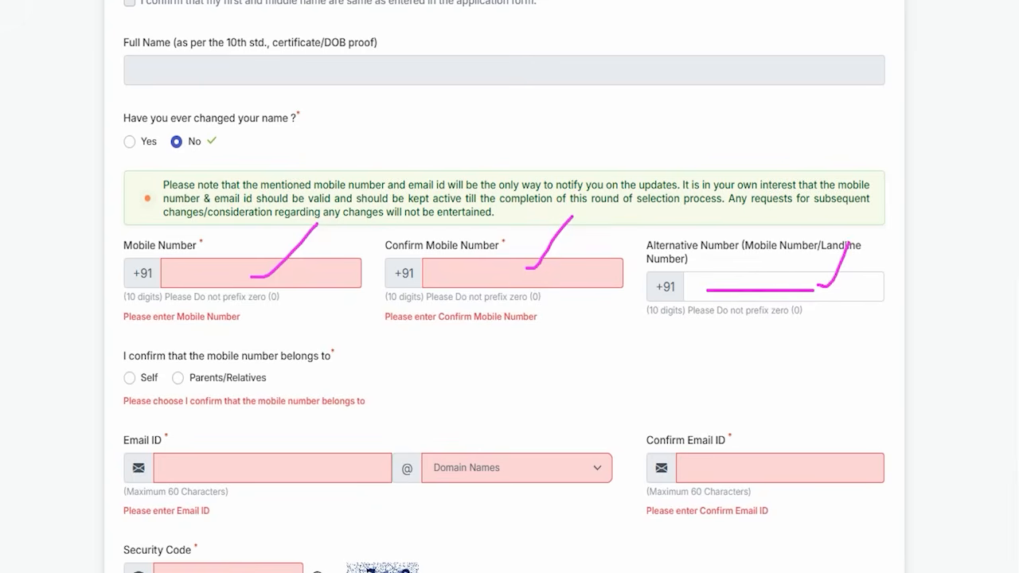
{"action": "key", "text": "Escape"}
- Declare that the mobile number belongs to Self, mark the Email ID field with a tick, and choose gmail.com as its domain
{"action": "scroll", "coordinate": [232, 278], "scroll_direction": "down", "scroll_amount": 1}
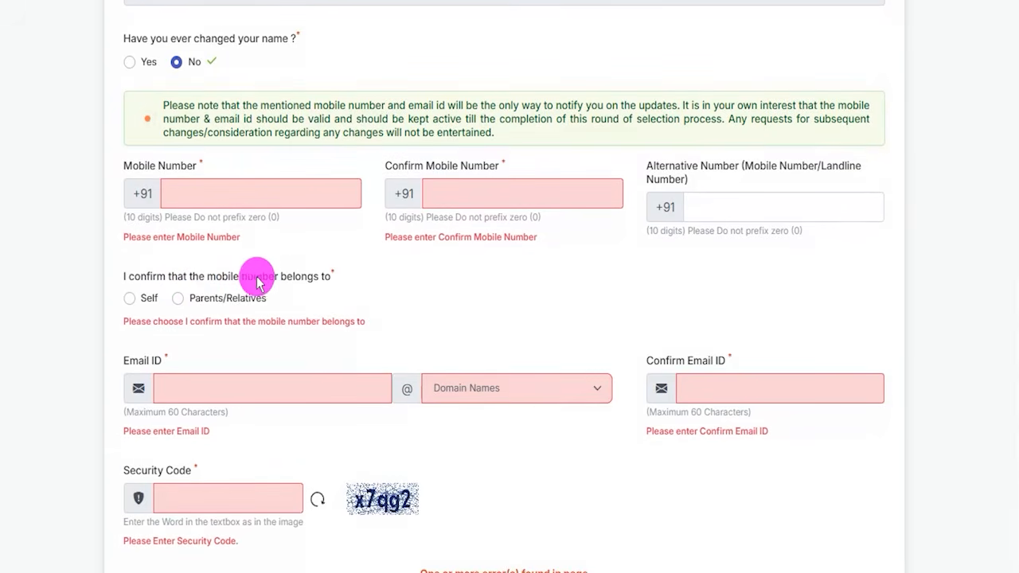
{"action": "left_click", "coordinate": [129, 298]}
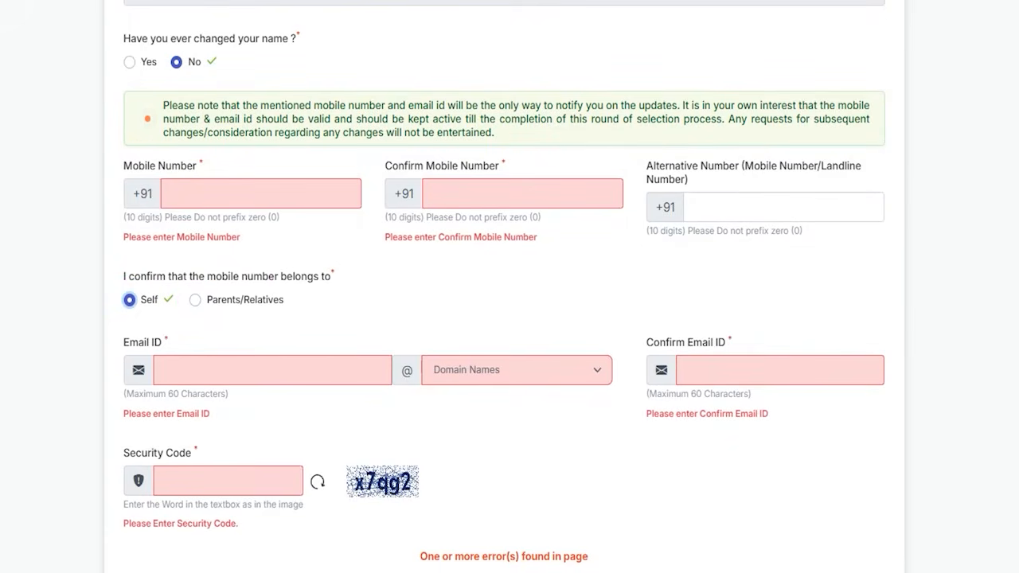
{"action": "left_click_drag", "start_coordinate": [241, 368], "coordinate": [287, 317]}
{"action": "left_click", "coordinate": [477, 369]}
{"action": "left_click", "coordinate": [468, 433]}
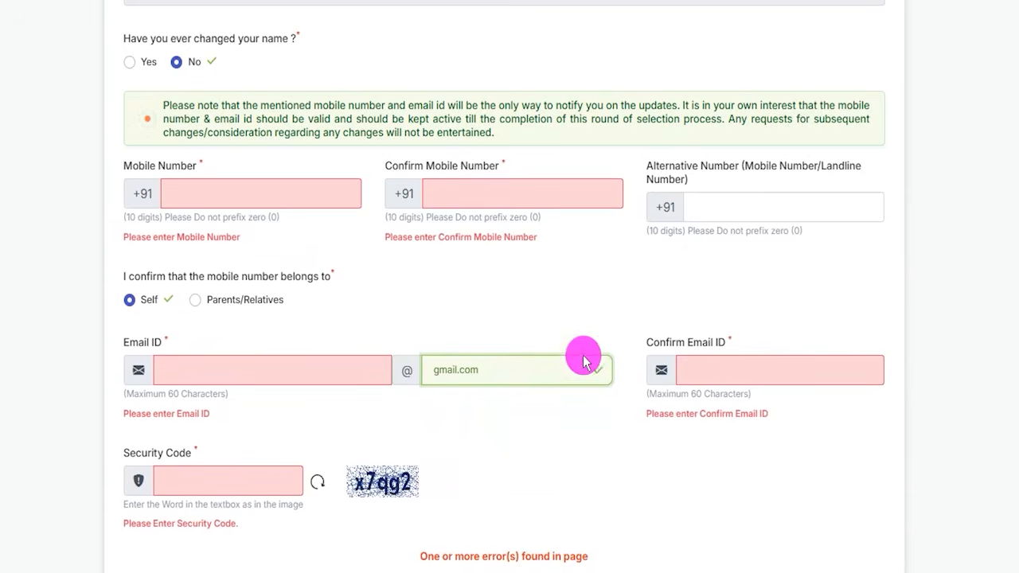
- Tick the Confirm Email ID and Security Code fields, underline the code image, and draw an arrow to Save & Next
{"action": "scroll", "coordinate": [585, 136], "scroll_direction": "down", "scroll_amount": 2}
{"action": "left_click_drag", "start_coordinate": [743, 224], "coordinate": [779, 170]}
{"action": "left_click_drag", "start_coordinate": [354, 362], "coordinate": [439, 361]}
{"action": "mouse_move", "coordinate": [267, 334]}
{"action": "left_mouse_down"}
{"action": "mouse_move", "coordinate": [332, 309]}
{"action": "mouse_move", "coordinate": [347, 283]}
{"action": "left_mouse_up"}
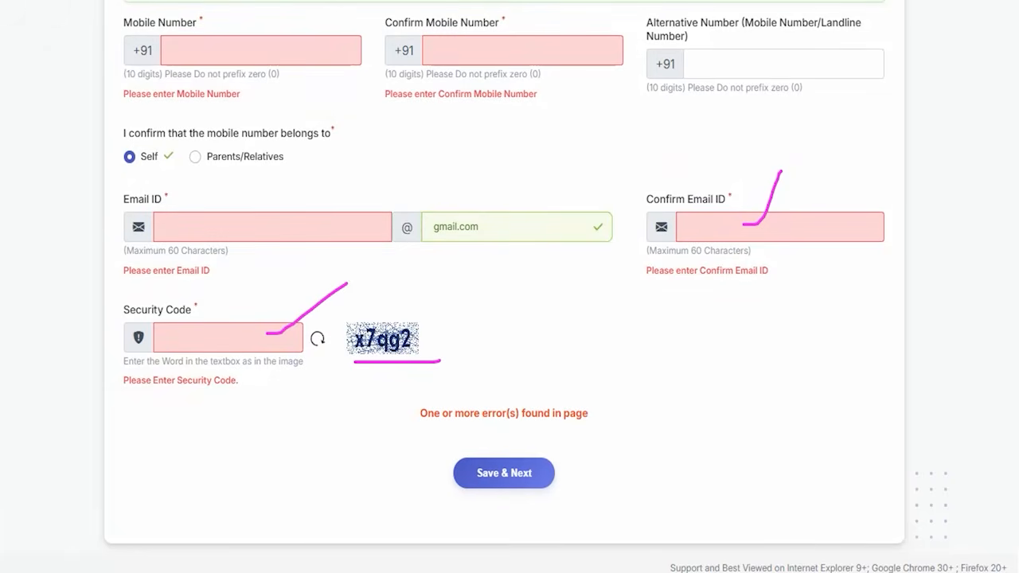
{"action": "mouse_move", "coordinate": [716, 352]}
{"action": "left_mouse_down"}
{"action": "mouse_move", "coordinate": [648, 409]}
{"action": "mouse_move", "coordinate": [539, 462]}
{"action": "left_mouse_up"}
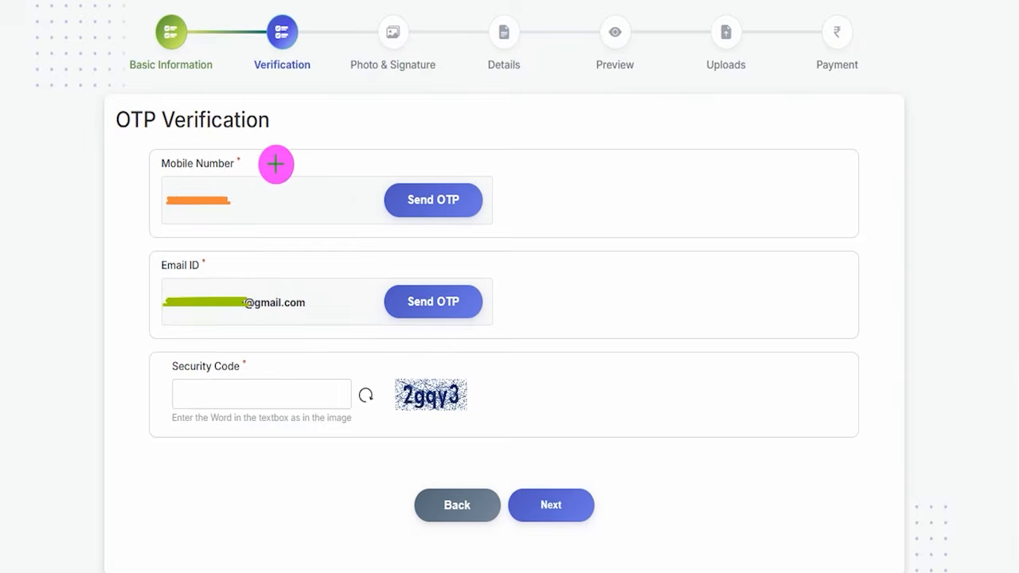
- Draw tick marks beside the Mobile Number label, the Email ID label and the security code image on the OTP Verification page
{"action": "left_click_drag", "start_coordinate": [275, 164], "coordinate": [328, 118]}
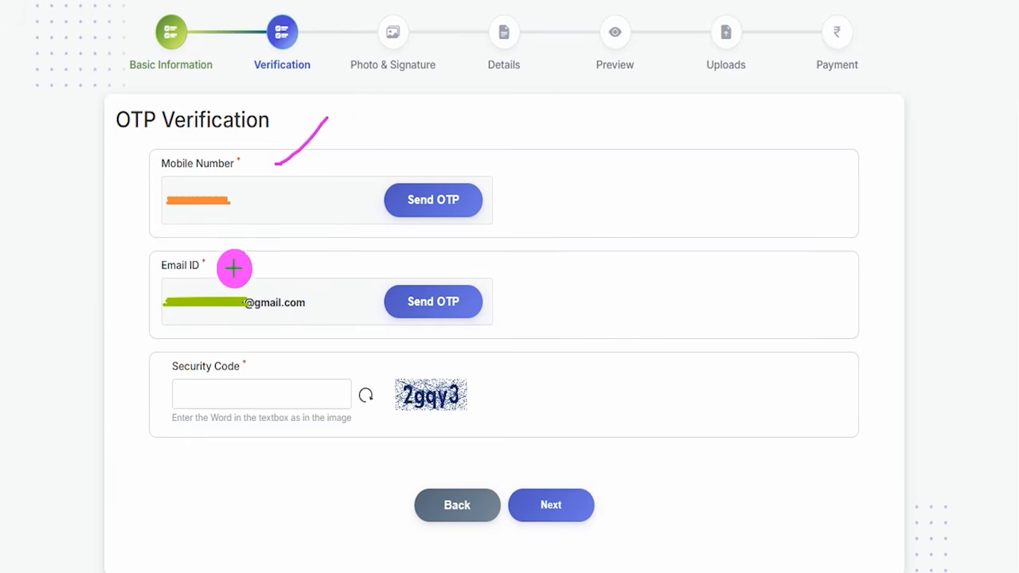
{"action": "left_click_drag", "start_coordinate": [207, 275], "coordinate": [231, 258]}
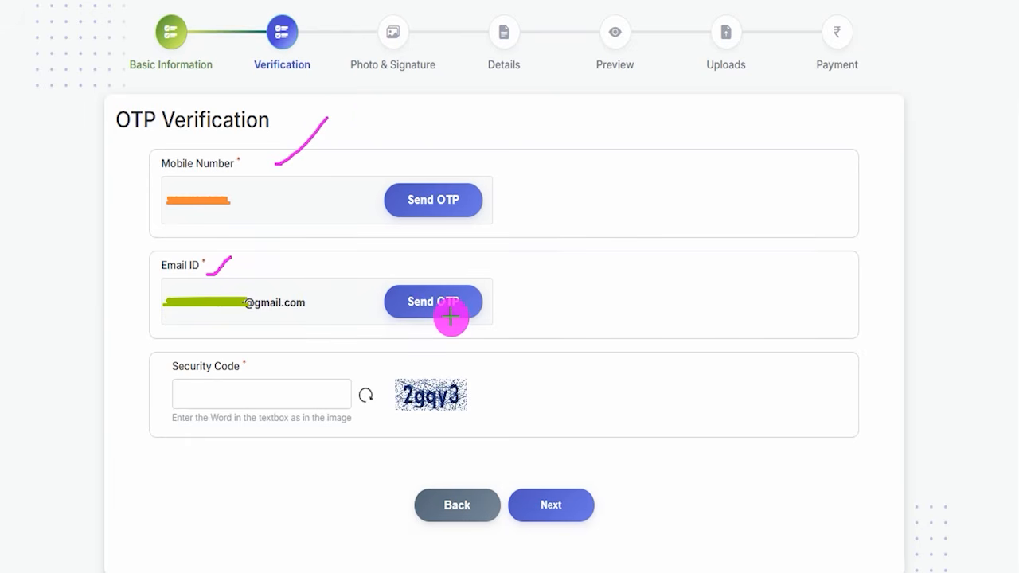
{"action": "left_click_drag", "start_coordinate": [470, 396], "coordinate": [508, 352]}
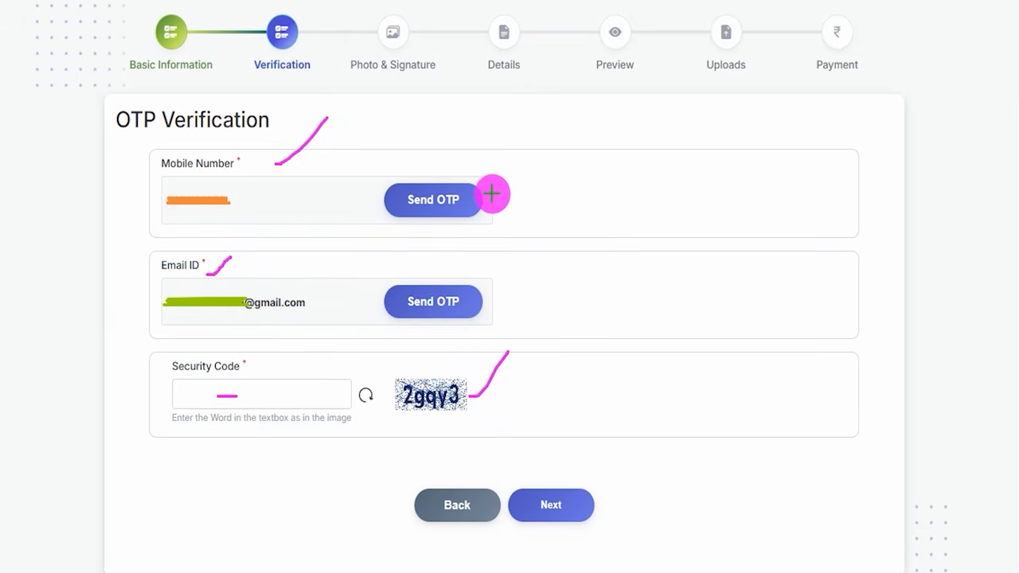
- Tick the mobile number's Send OTP, the security code image and its field, and add two ticks beside the email's Send OTP
{"action": "left_click_drag", "start_coordinate": [492, 193], "coordinate": [531, 149]}
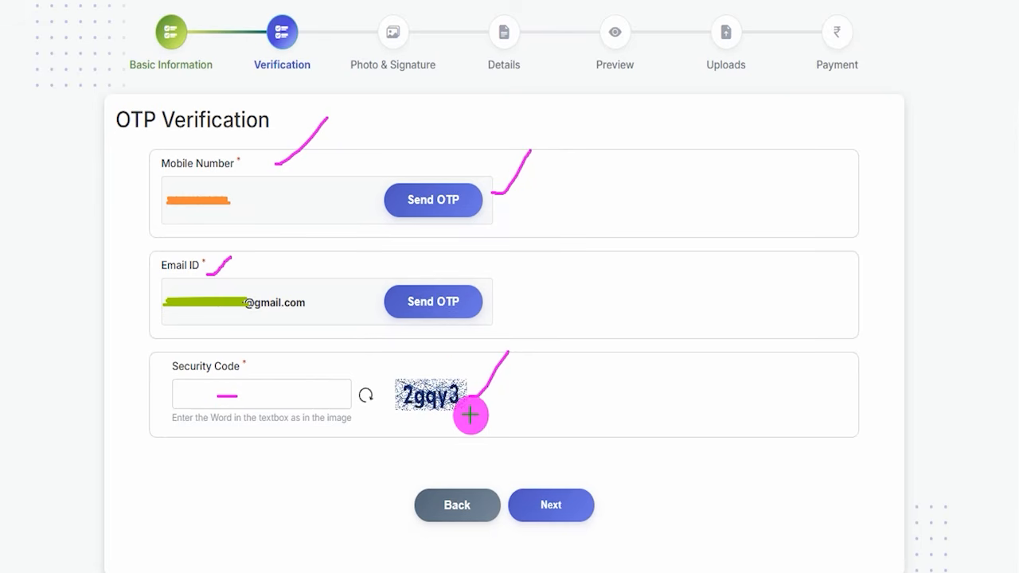
{"action": "left_click_drag", "start_coordinate": [470, 414], "coordinate": [519, 372]}
{"action": "left_click_drag", "start_coordinate": [275, 395], "coordinate": [310, 358]}
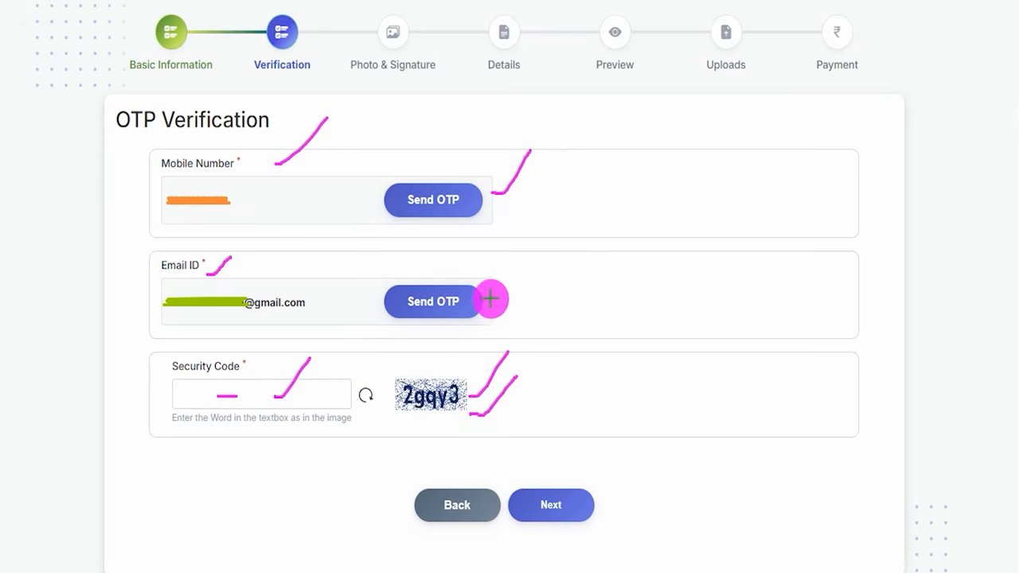
{"action": "left_click_drag", "start_coordinate": [490, 300], "coordinate": [541, 258]}
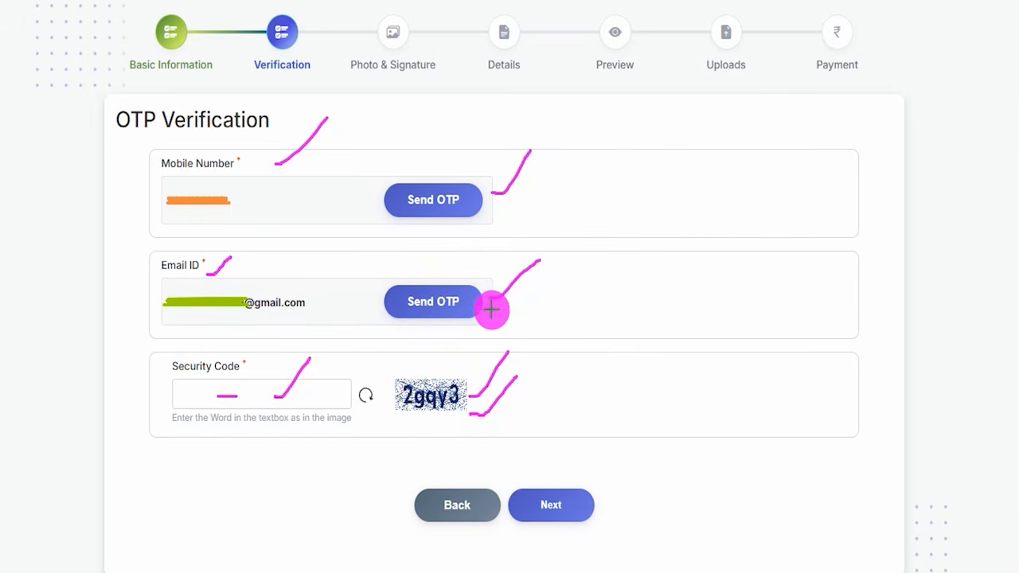
{"action": "left_click_drag", "start_coordinate": [489, 310], "coordinate": [531, 289]}
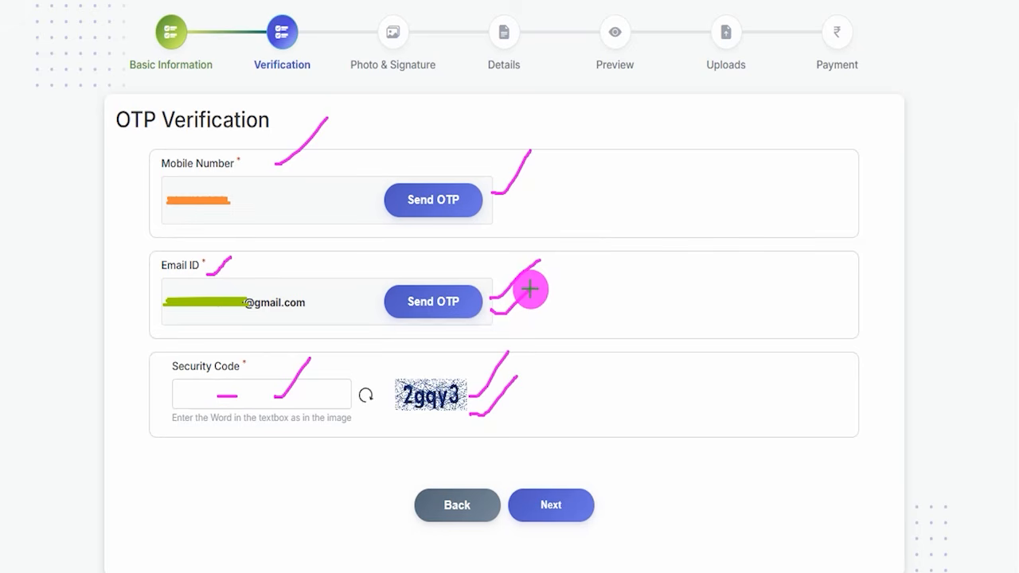
- Add second tick marks beside the Mobile Number and Email ID labels, and draw an arrow to Next
{"action": "left_click_drag", "start_coordinate": [261, 169], "coordinate": [283, 134]}
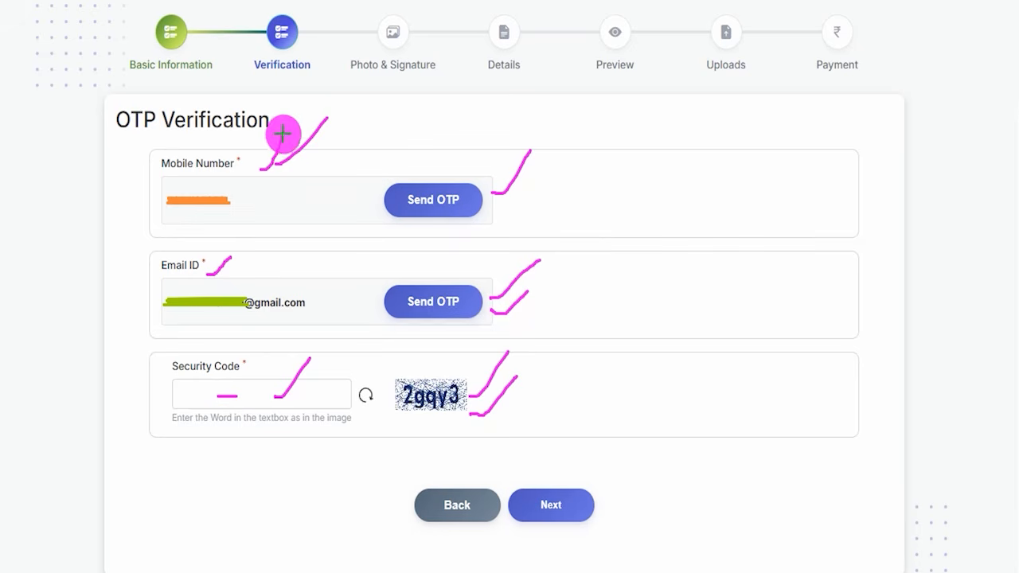
{"action": "left_click_drag", "start_coordinate": [248, 273], "coordinate": [285, 236]}
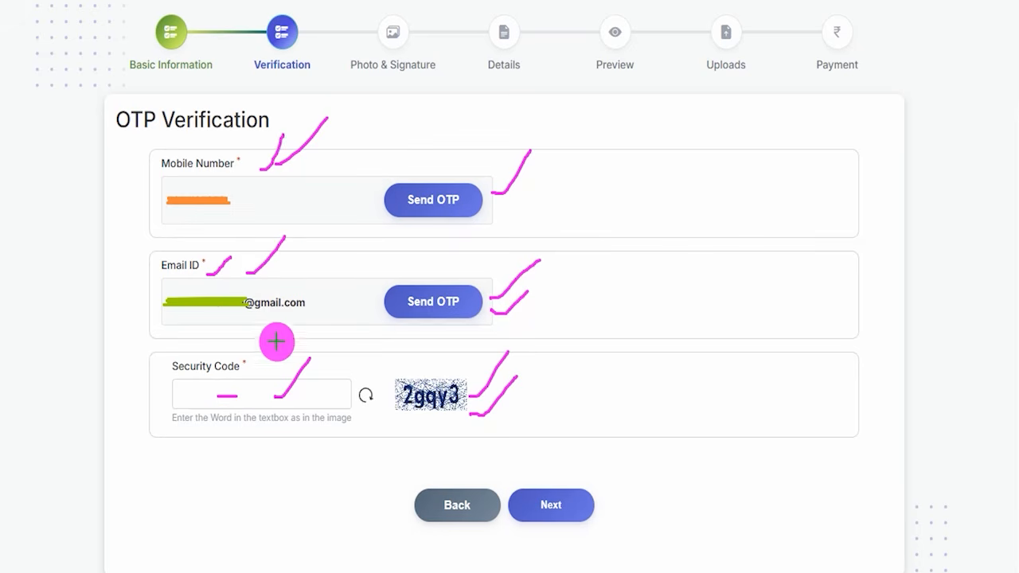
{"action": "left_click_drag", "start_coordinate": [690, 289], "coordinate": [583, 488]}
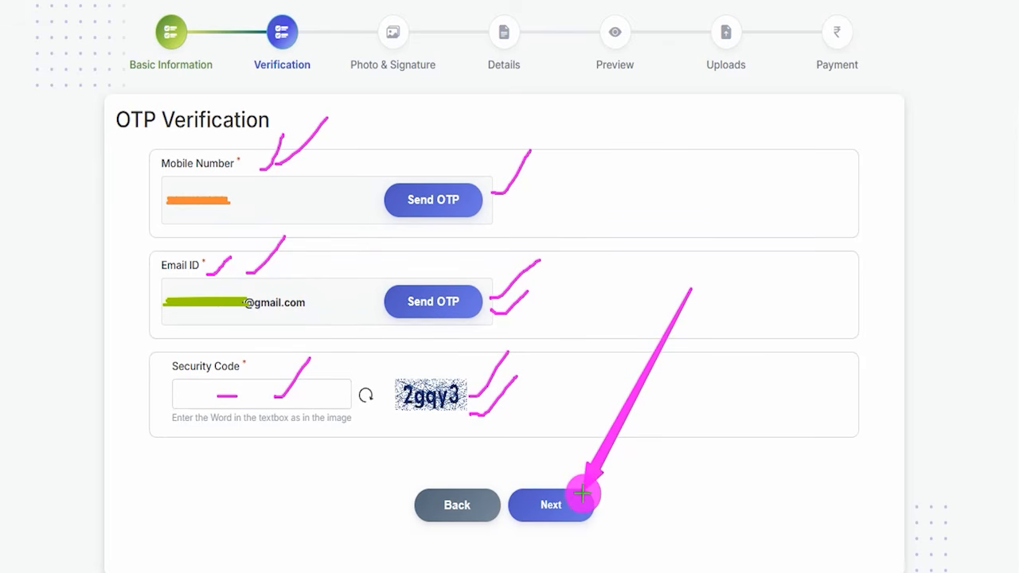
- Proceed to the Photo & Signature stage and draw two tick marks under the underlined Application Fee/Intimation Charges note
{"action": "left_click", "coordinate": [582, 494]}
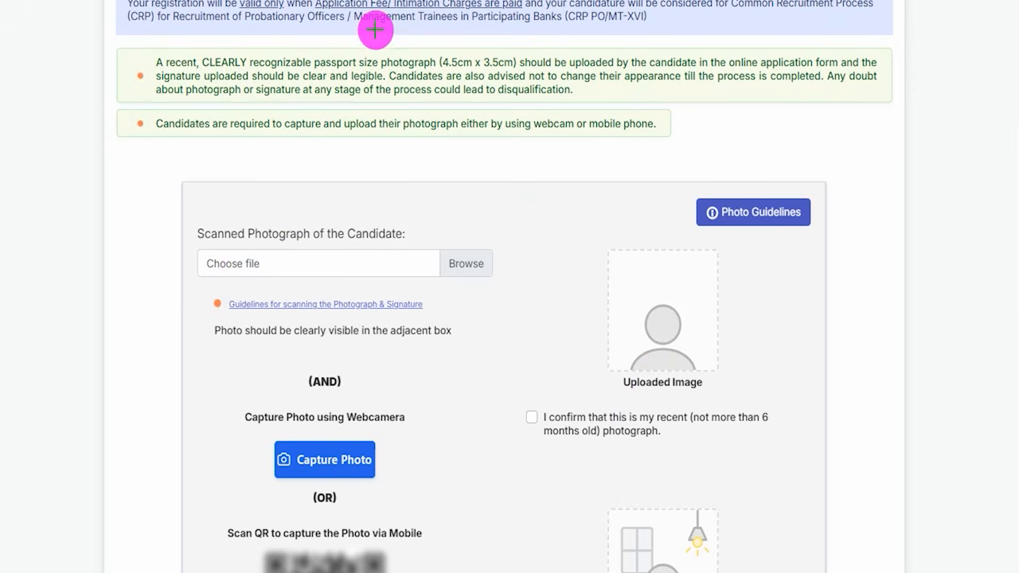
{"action": "left_click_drag", "start_coordinate": [363, 25], "coordinate": [389, 2]}
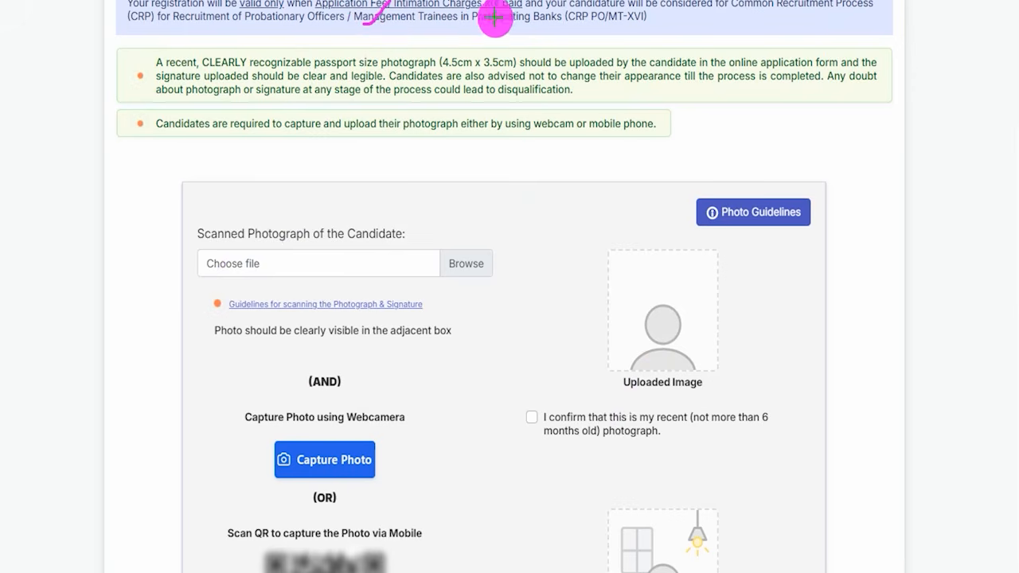
{"action": "left_click_drag", "start_coordinate": [486, 24], "coordinate": [510, 2]}
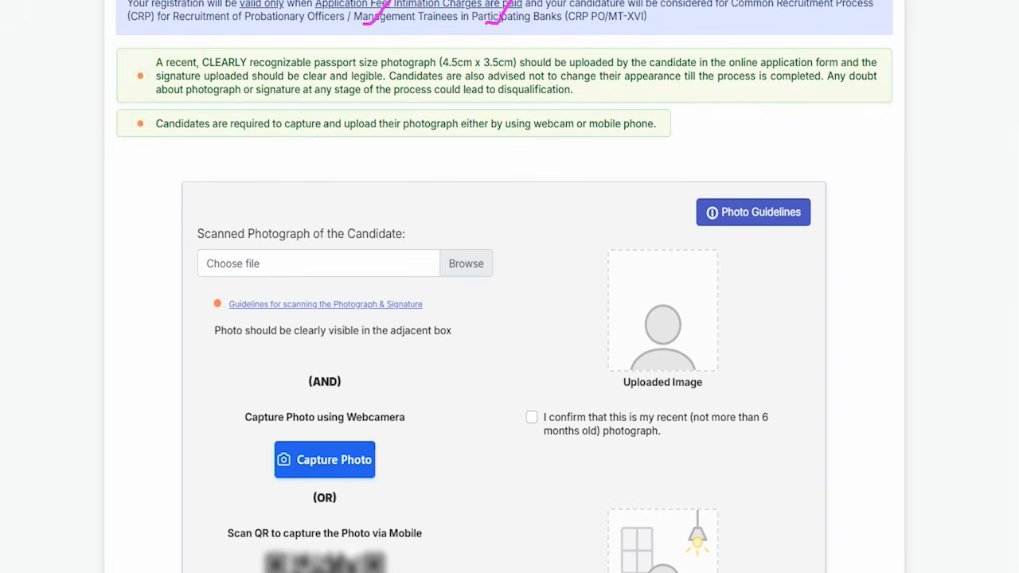
- Draw tick marks beside the Uploaded Image box and the Live Captured Image box
{"action": "scroll", "coordinate": [515, 246], "scroll_direction": "down", "scroll_amount": 1}
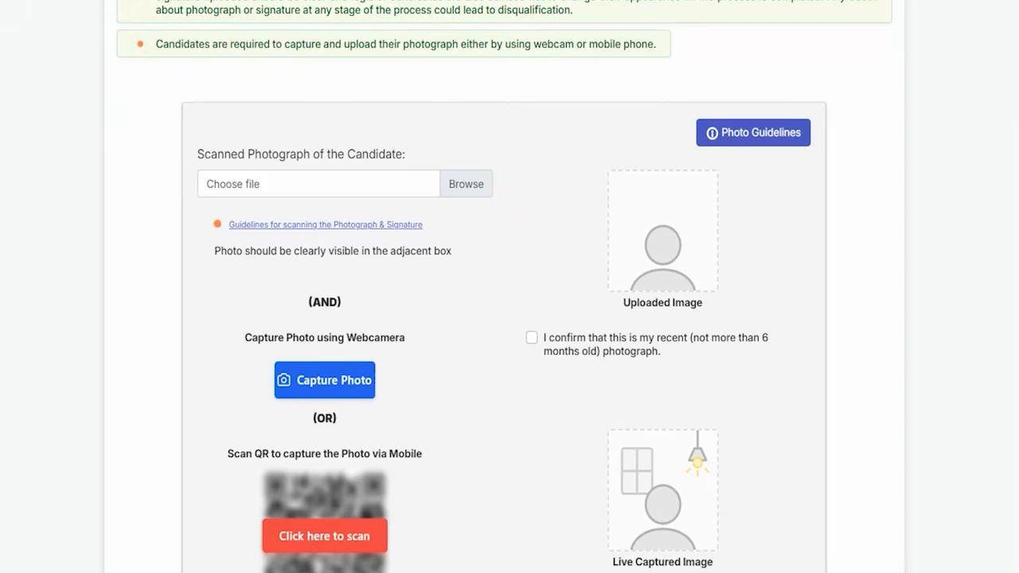
{"action": "left_click_drag", "start_coordinate": [714, 237], "coordinate": [759, 202]}
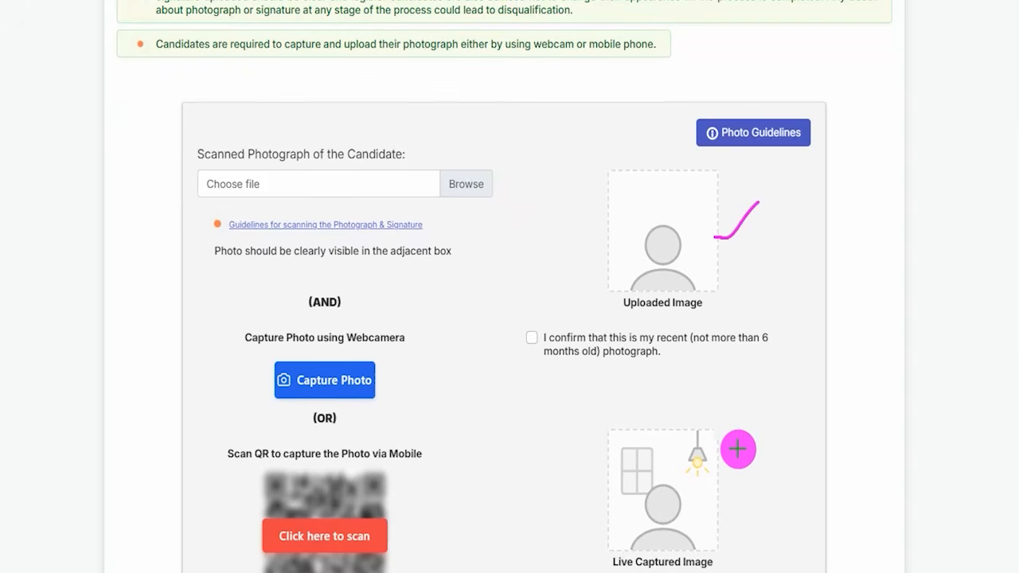
{"action": "left_click_drag", "start_coordinate": [733, 464], "coordinate": [774, 411]}
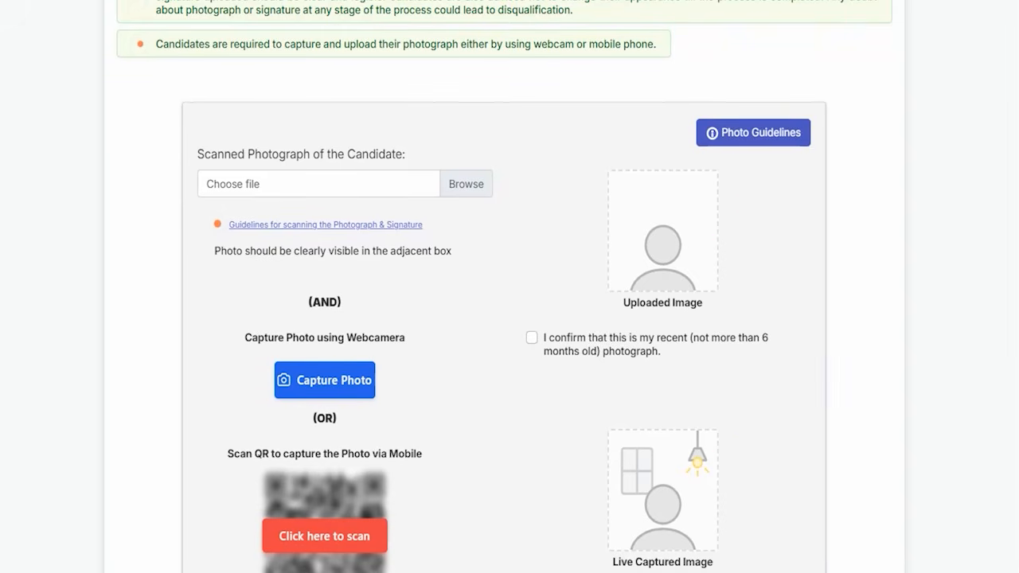
- Mark the photograph section's scanning guidelines link, and examine the document's required scans and Photograph Image rules
{"action": "scroll", "coordinate": [432, 345], "scroll_direction": "down", "scroll_amount": 7}
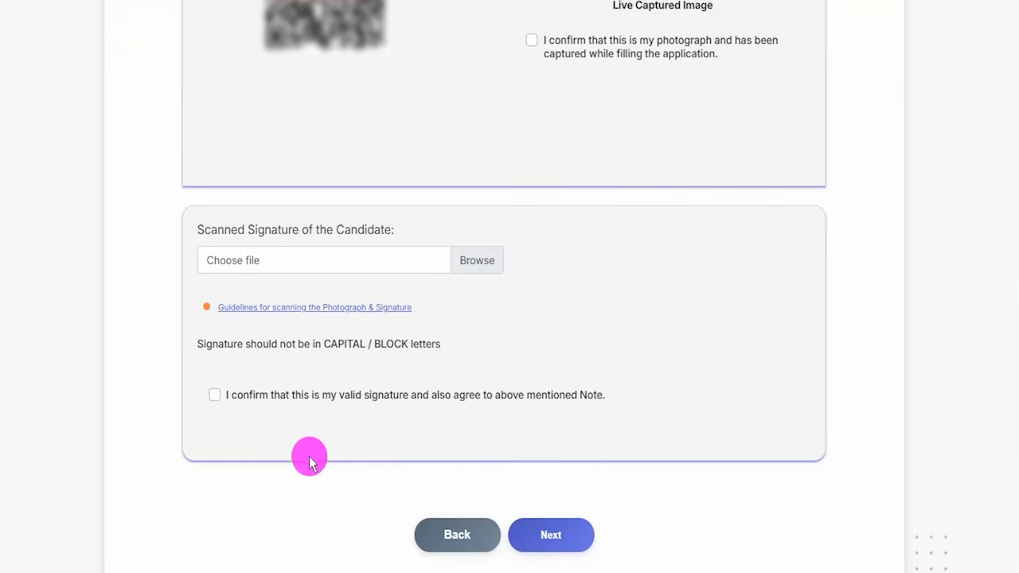
{"action": "scroll", "coordinate": [782, 363], "scroll_direction": "up", "scroll_amount": 2}
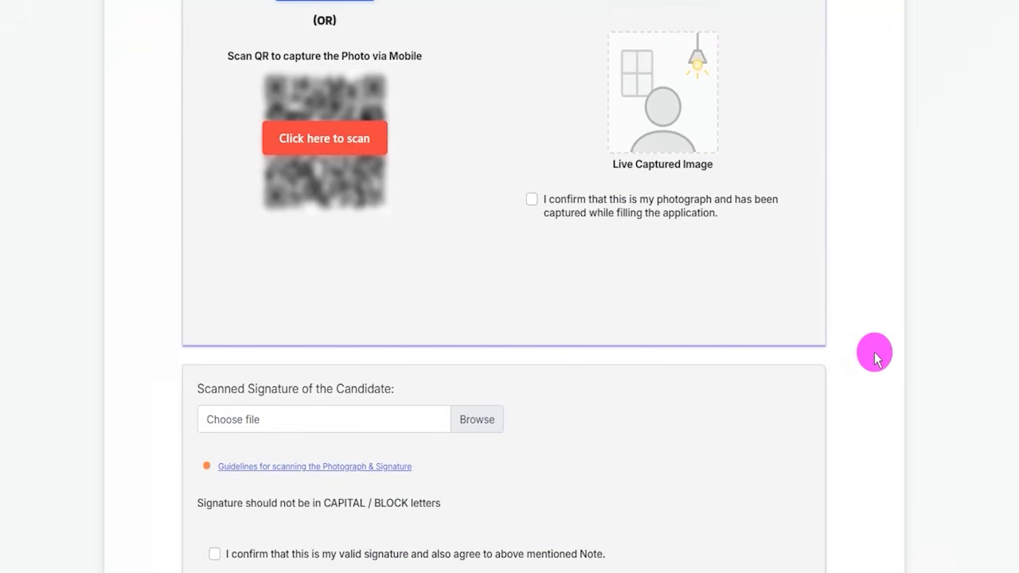
{"action": "scroll", "coordinate": [839, 352], "scroll_direction": "up", "scroll_amount": 3}
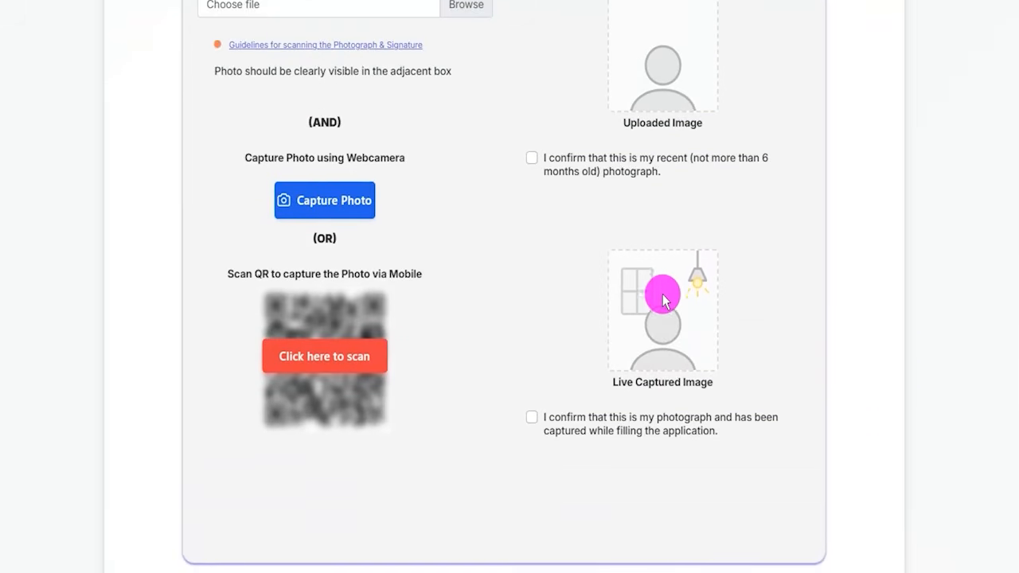
{"action": "scroll", "coordinate": [655, 284], "scroll_direction": "up", "scroll_amount": 2}
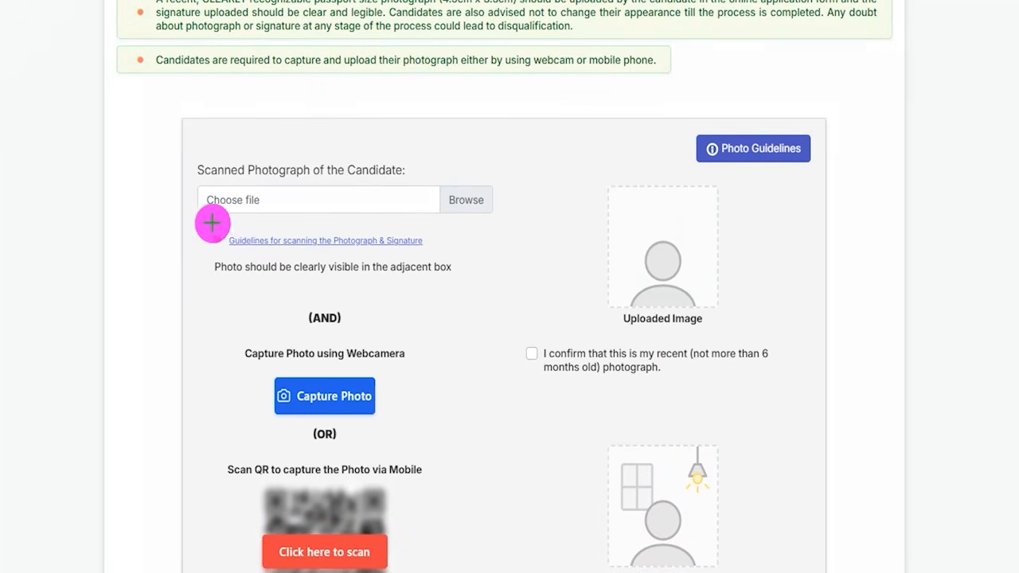
{"action": "mouse_move", "coordinate": [213, 222]}
{"action": "left_mouse_down"}
{"action": "mouse_move", "coordinate": [342, 255]}
{"action": "mouse_move", "coordinate": [440, 257]}
{"action": "left_mouse_up"}
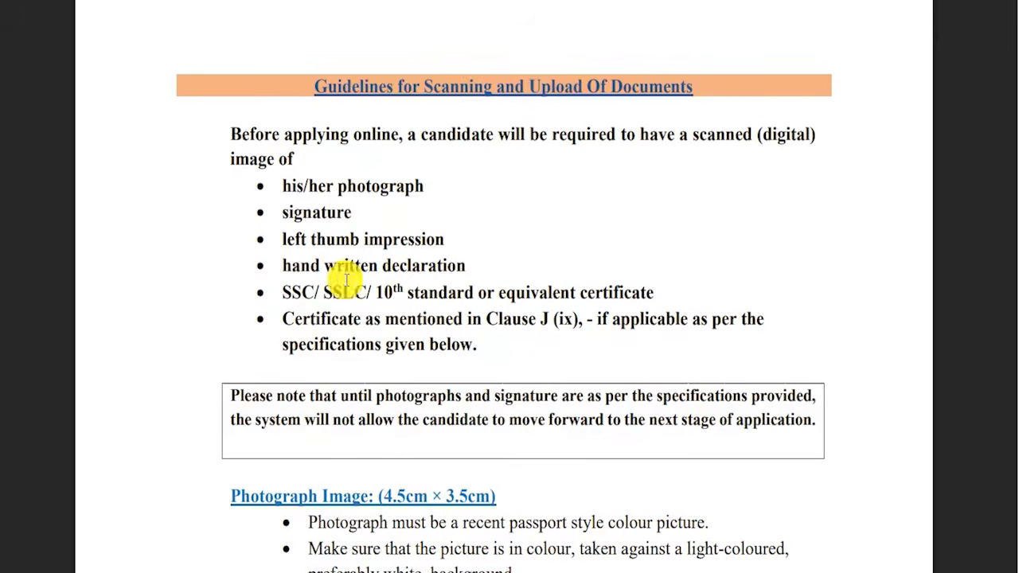
{"action": "scroll", "coordinate": [369, 321], "scroll_direction": "down", "scroll_amount": 3}
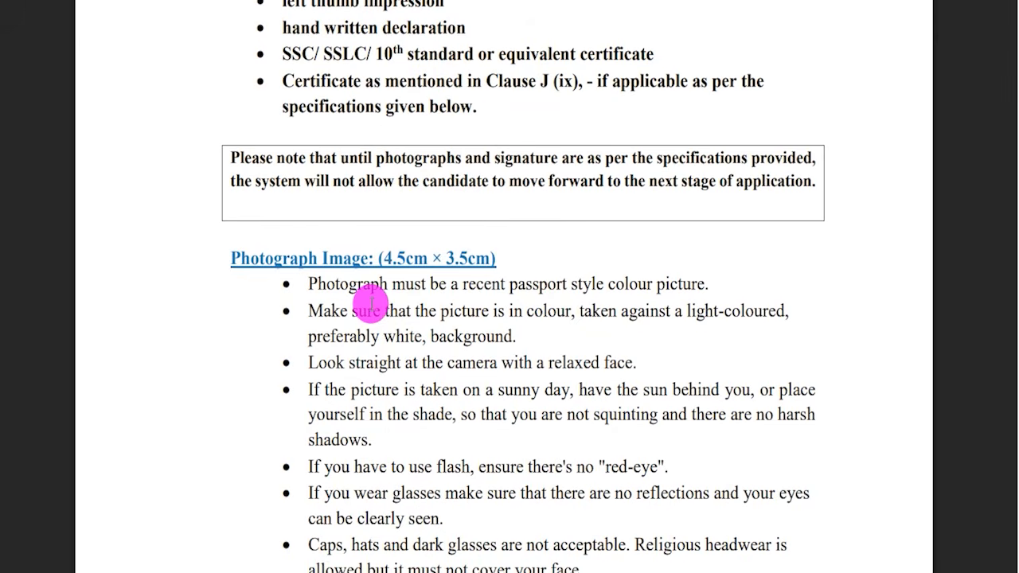
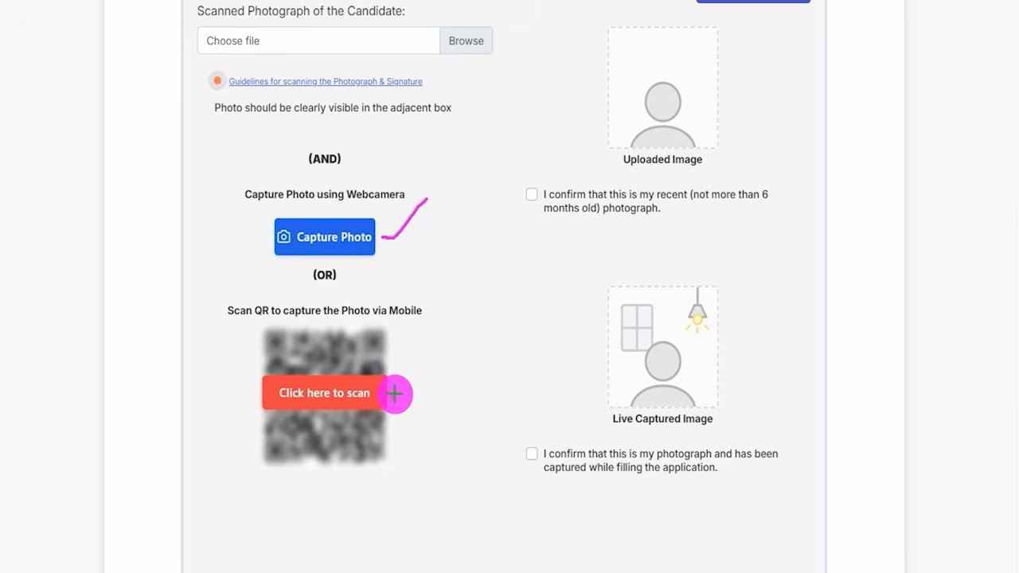
- Draw tick marks beside the mobile QR code and its scan button, and on the live photograph's confirmation checkbox
{"action": "left_click_drag", "start_coordinate": [385, 348], "coordinate": [415, 331]}
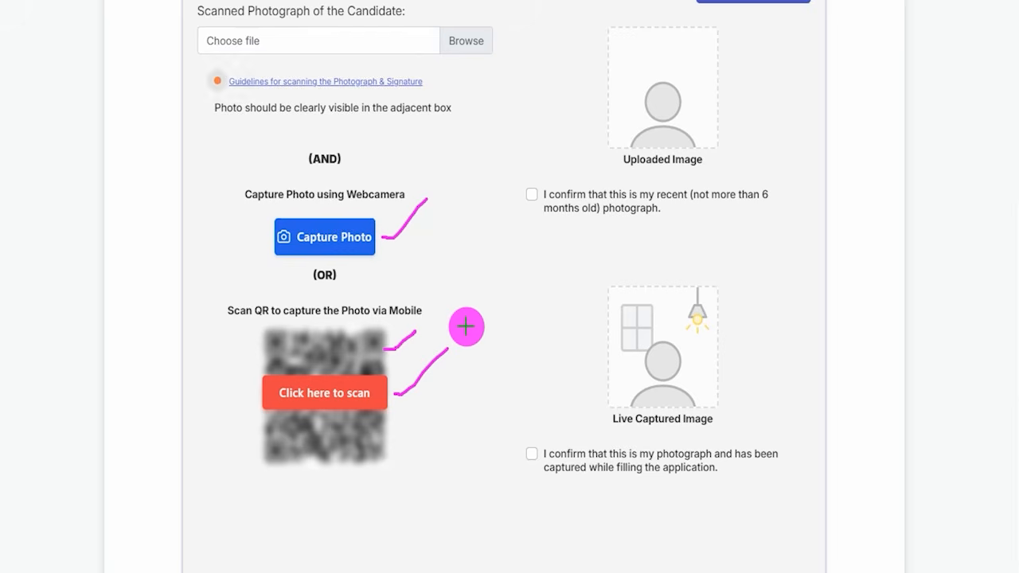
{"action": "left_click_drag", "start_coordinate": [408, 418], "coordinate": [445, 391]}
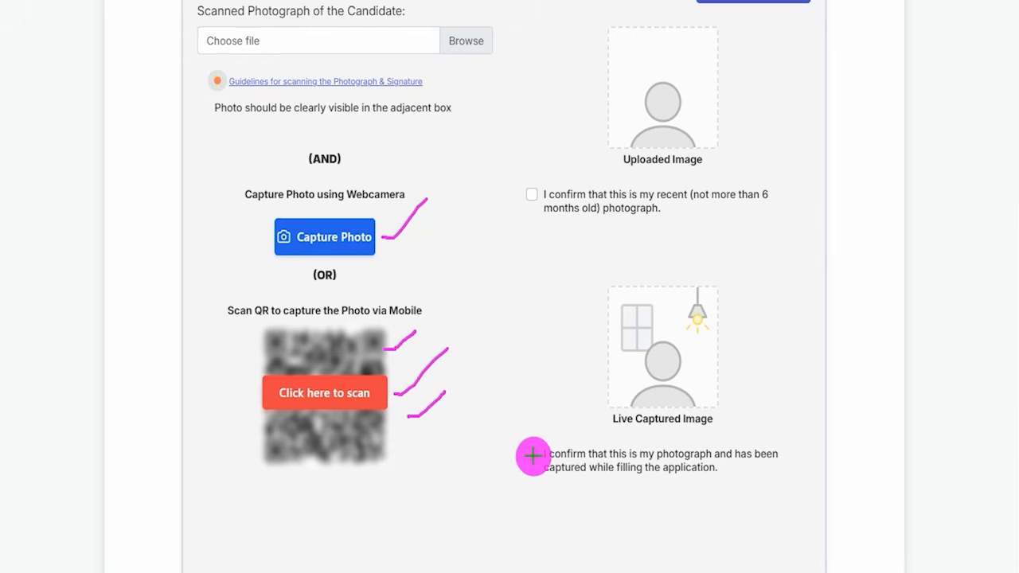
{"action": "left_click_drag", "start_coordinate": [537, 456], "coordinate": [566, 417]}
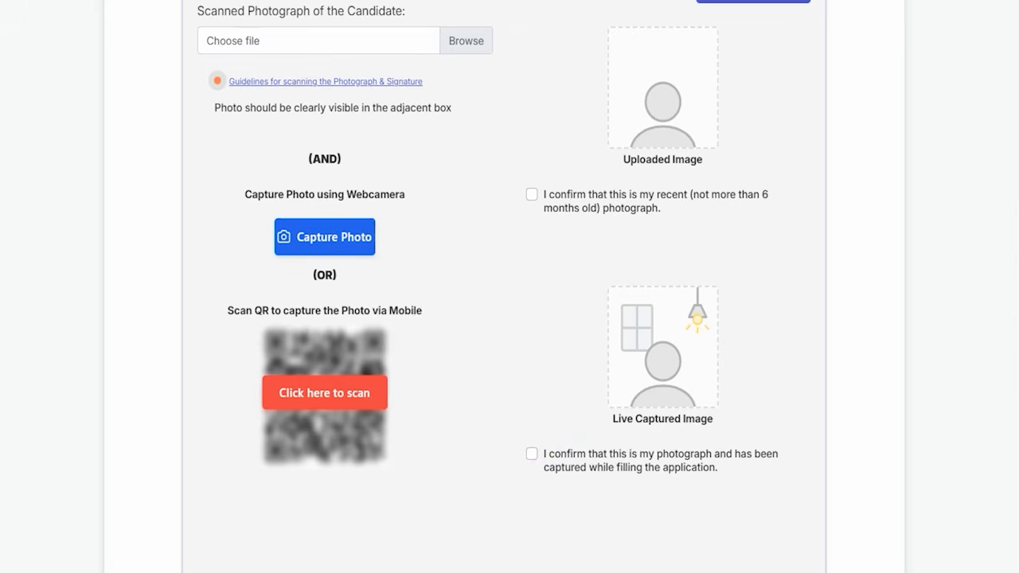
- Add two ticks beside the signature's Browse option and one on its confirmation checkbox, and draw an arrow to Next
{"action": "scroll", "coordinate": [499, 295], "scroll_direction": "down", "scroll_amount": 6}
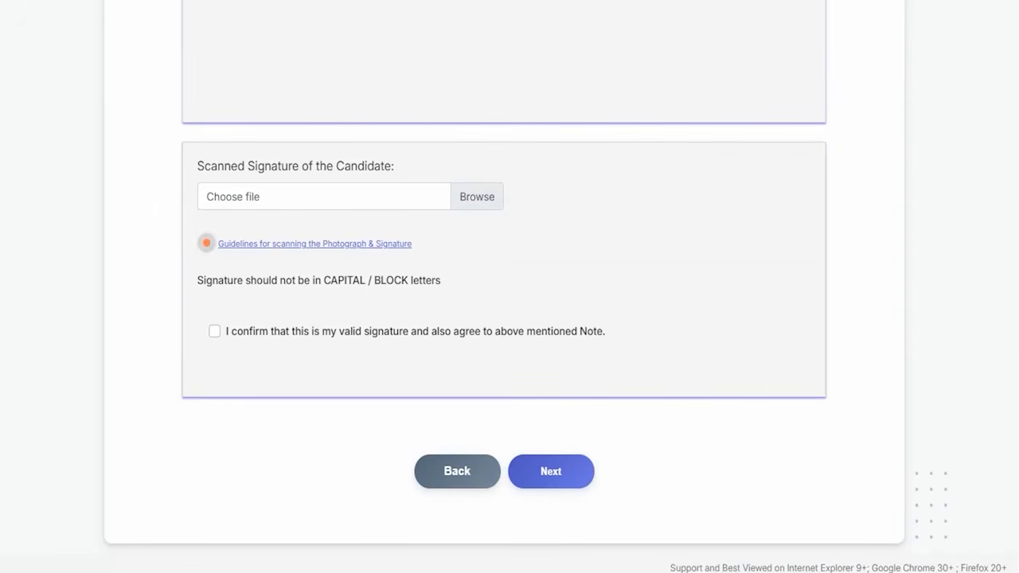
{"action": "left_click_drag", "start_coordinate": [507, 196], "coordinate": [546, 158]}
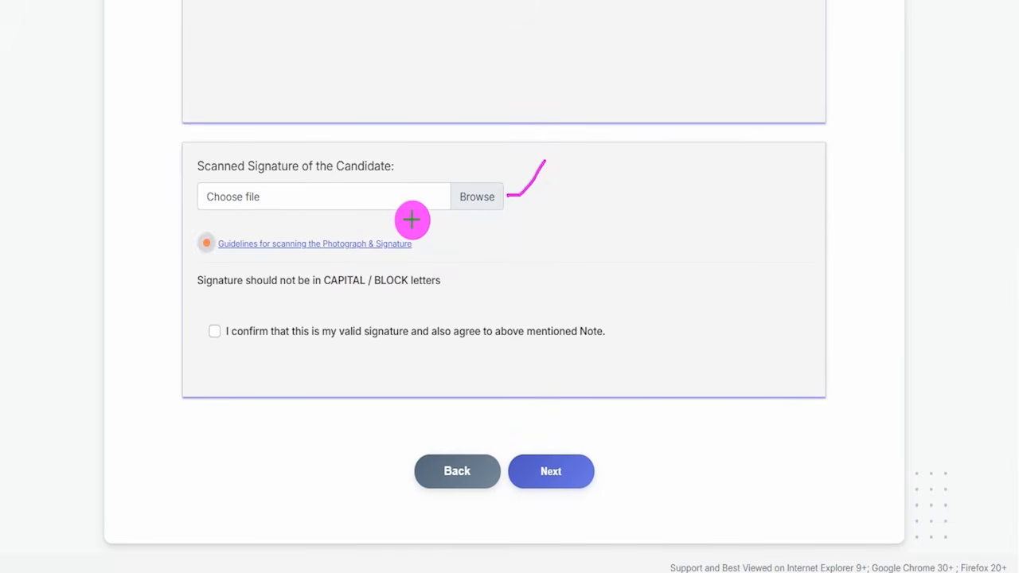
{"action": "left_click_drag", "start_coordinate": [543, 222], "coordinate": [611, 169]}
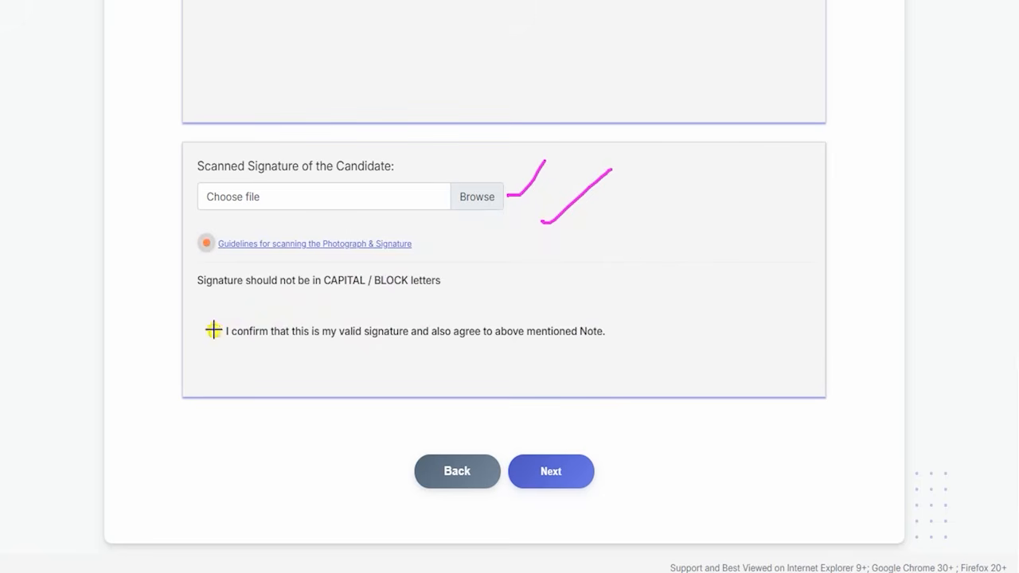
{"action": "left_click_drag", "start_coordinate": [213, 330], "coordinate": [241, 291]}
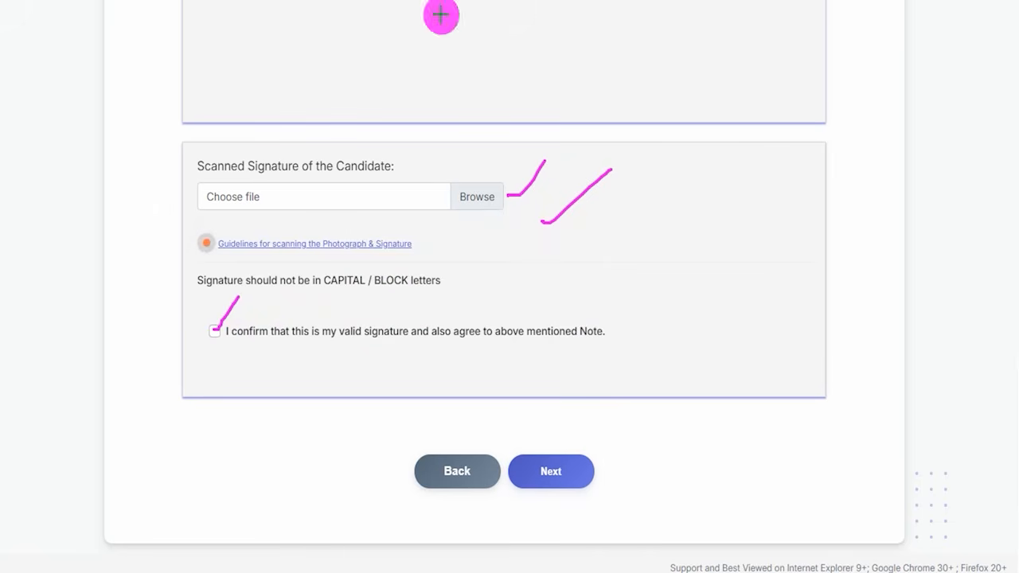
{"action": "mouse_move", "coordinate": [708, 309]}
{"action": "left_mouse_down"}
{"action": "mouse_move", "coordinate": [663, 385]}
{"action": "mouse_move", "coordinate": [587, 455]}
{"action": "left_mouse_up"}
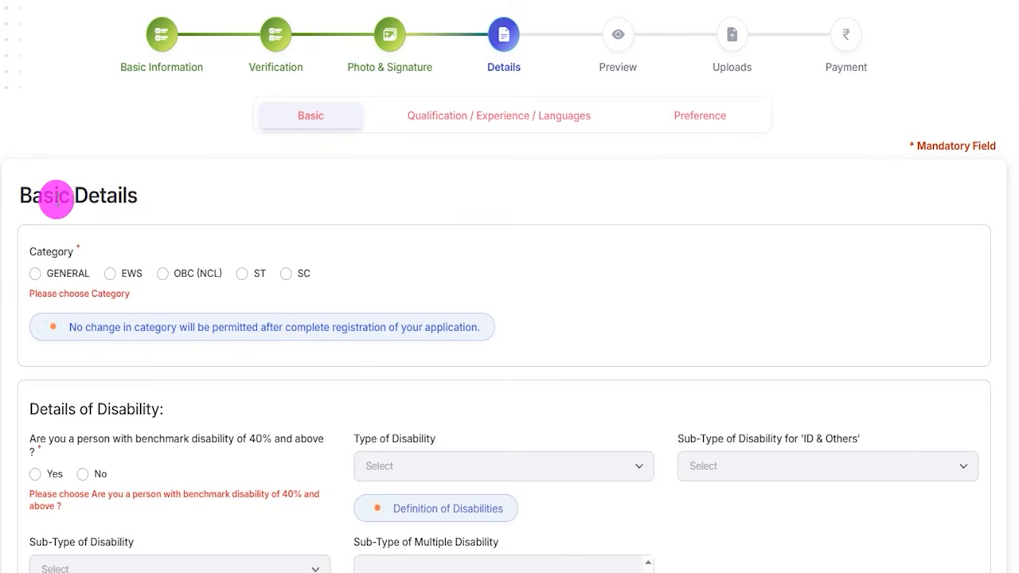
- Choose ST as the category in Basic Details and acknowledge the Category Instructions
{"action": "scroll", "coordinate": [350, 197], "scroll_direction": "down", "scroll_amount": 1}
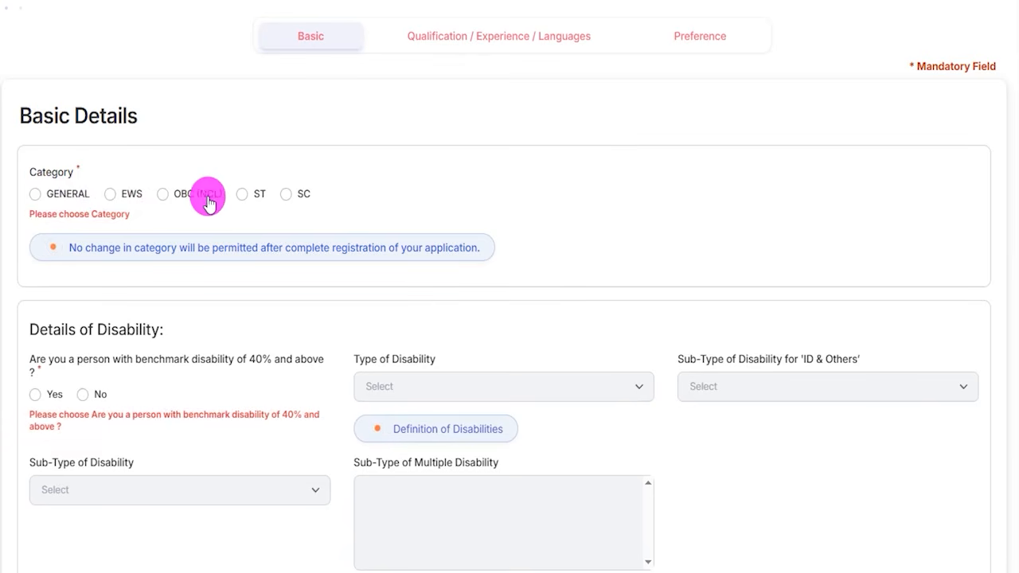
{"action": "left_click", "coordinate": [241, 197]}
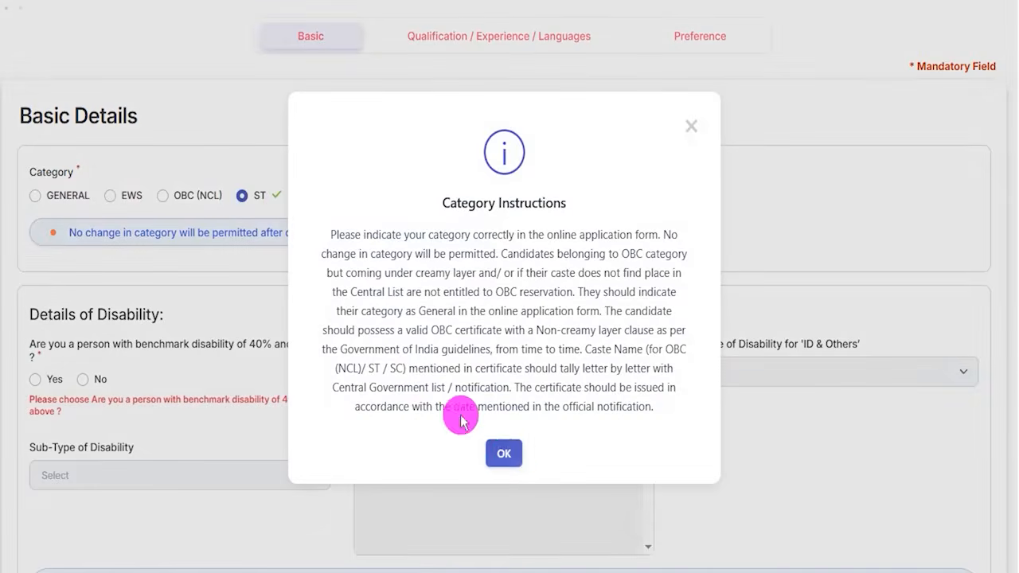
{"action": "left_click", "coordinate": [506, 451]}
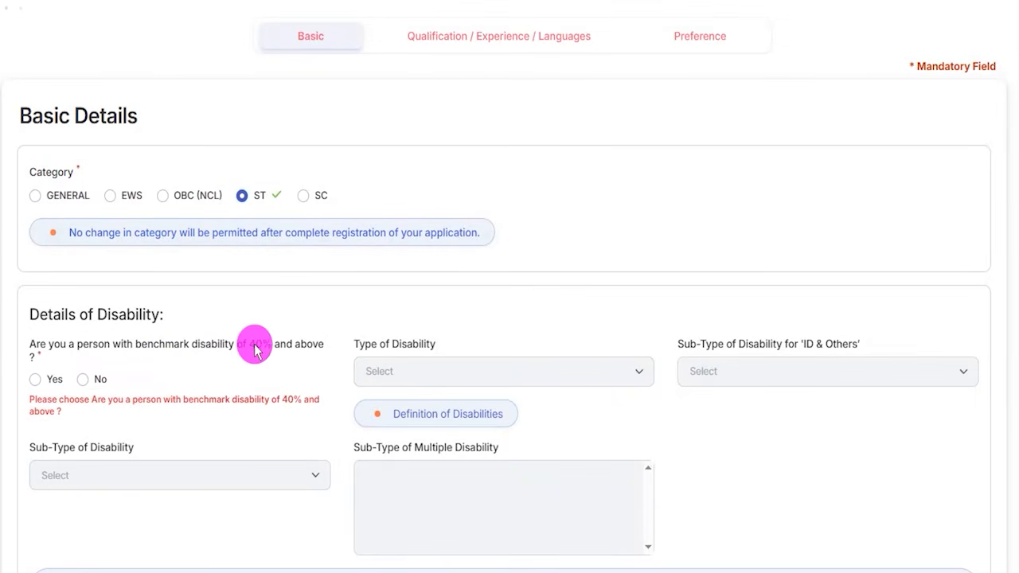
- Answer Yes to the 40% benchmark disability question, with VI as the disability type and Blindness as the sub-type
{"action": "scroll", "coordinate": [259, 346], "scroll_direction": "down", "scroll_amount": 2}
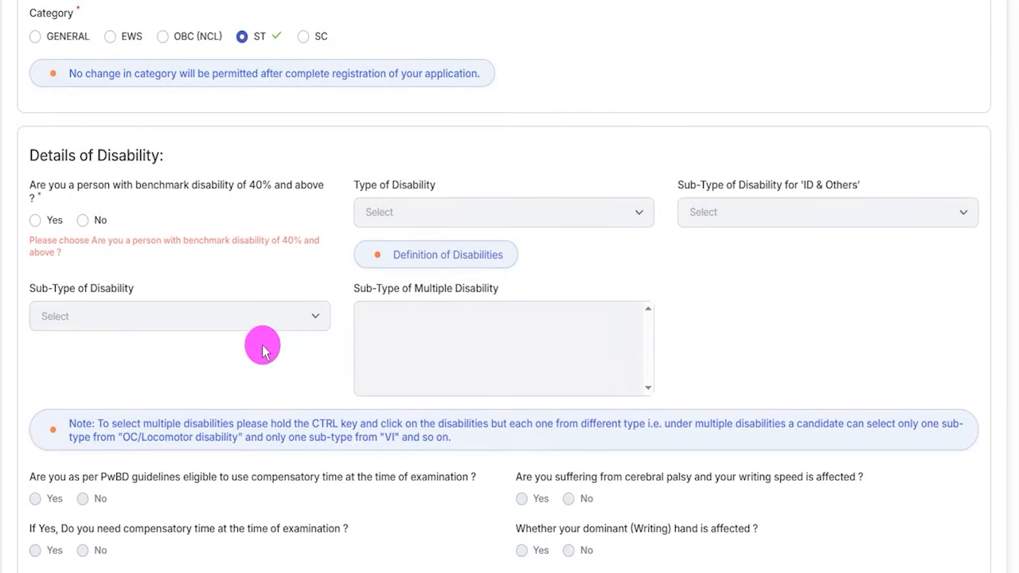
{"action": "left_click", "coordinate": [38, 221]}
{"action": "left_click", "coordinate": [426, 211]}
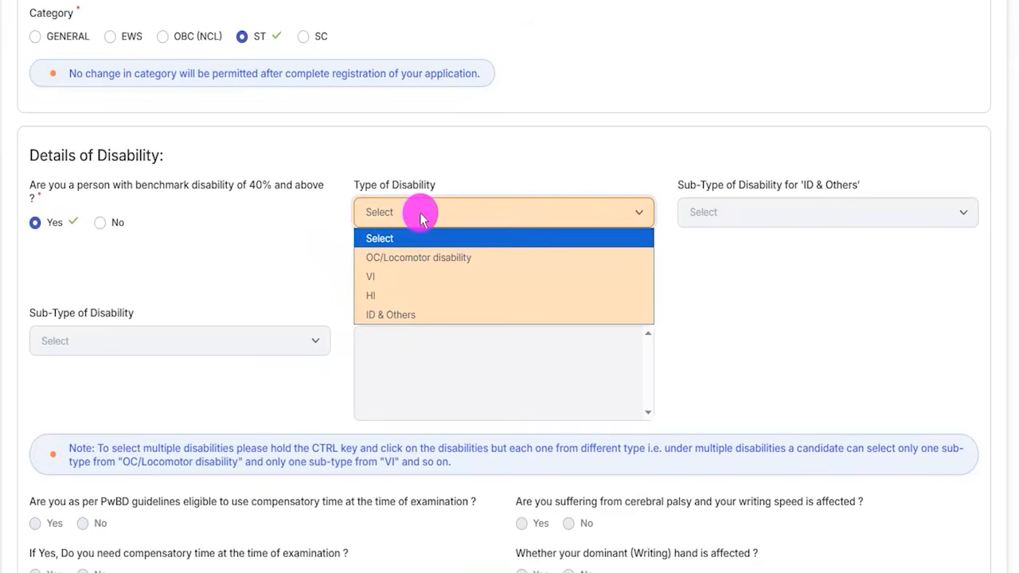
{"action": "left_click", "coordinate": [396, 276]}
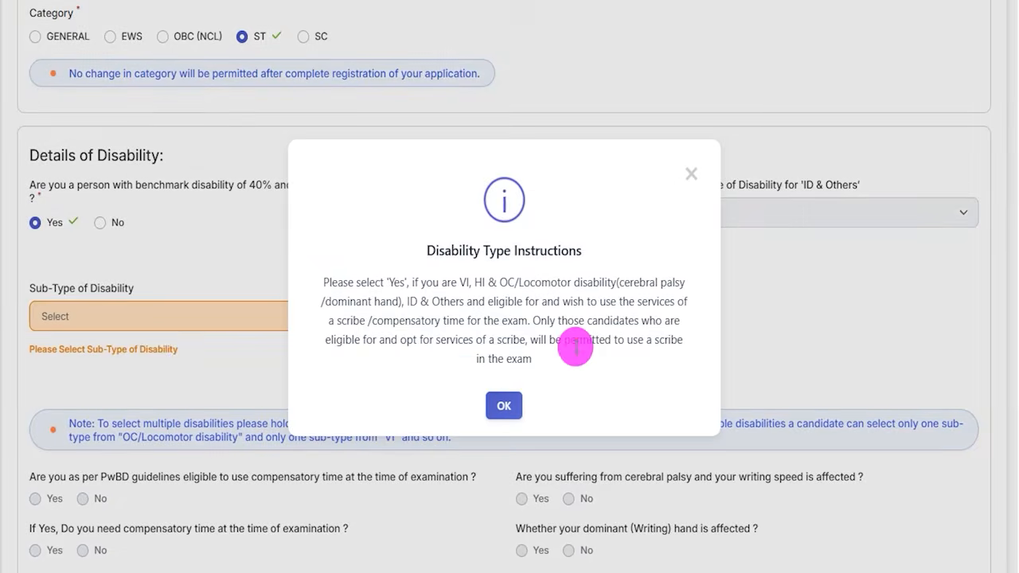
{"action": "left_click", "coordinate": [503, 405]}
{"action": "left_click", "coordinate": [123, 318]}
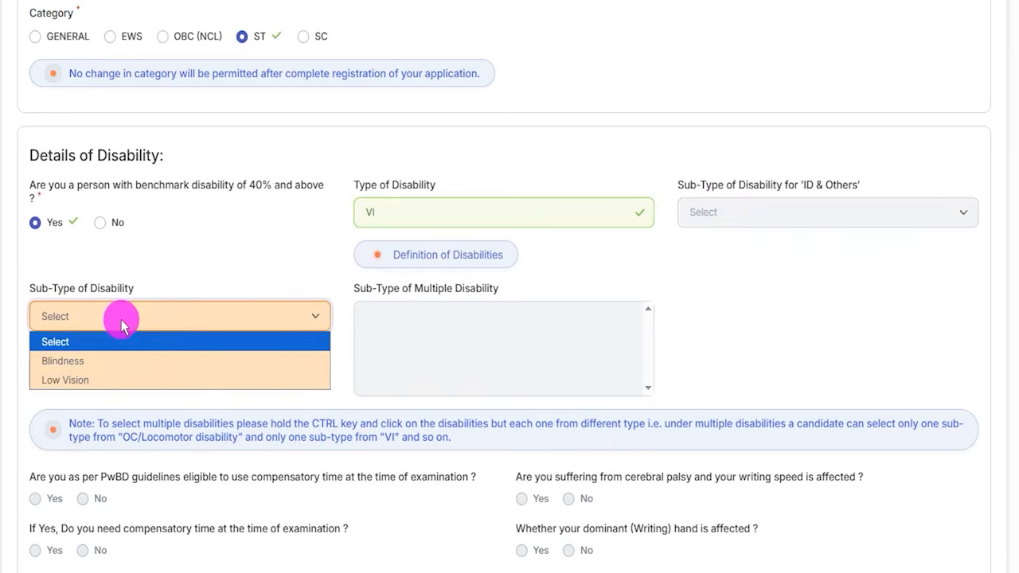
{"action": "left_click", "coordinate": [73, 359]}
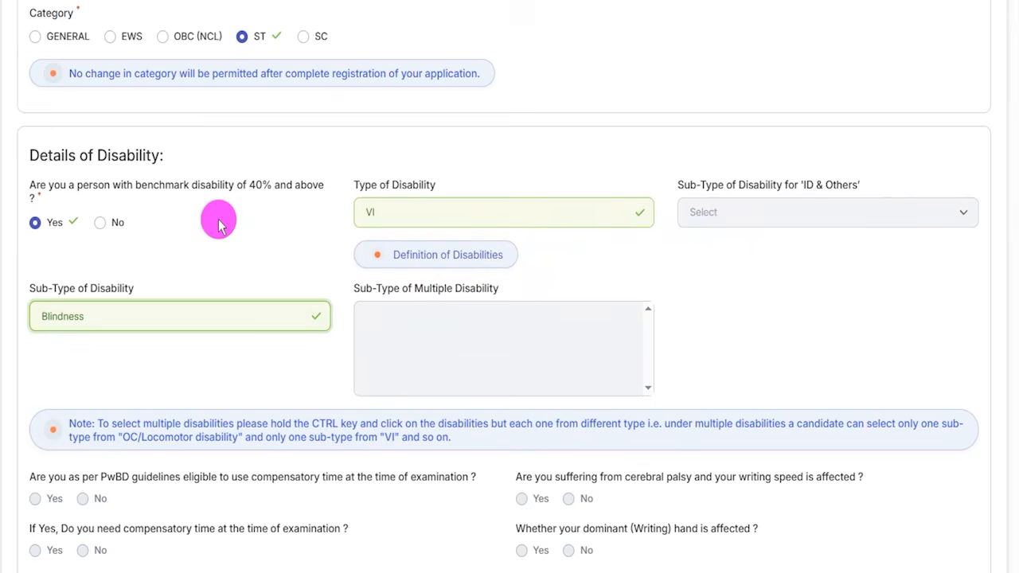
- Answer No to the 40% benchmark disability question and No to the sec 2(s) specified disability with writing difficulty question
{"action": "left_click", "coordinate": [100, 224]}
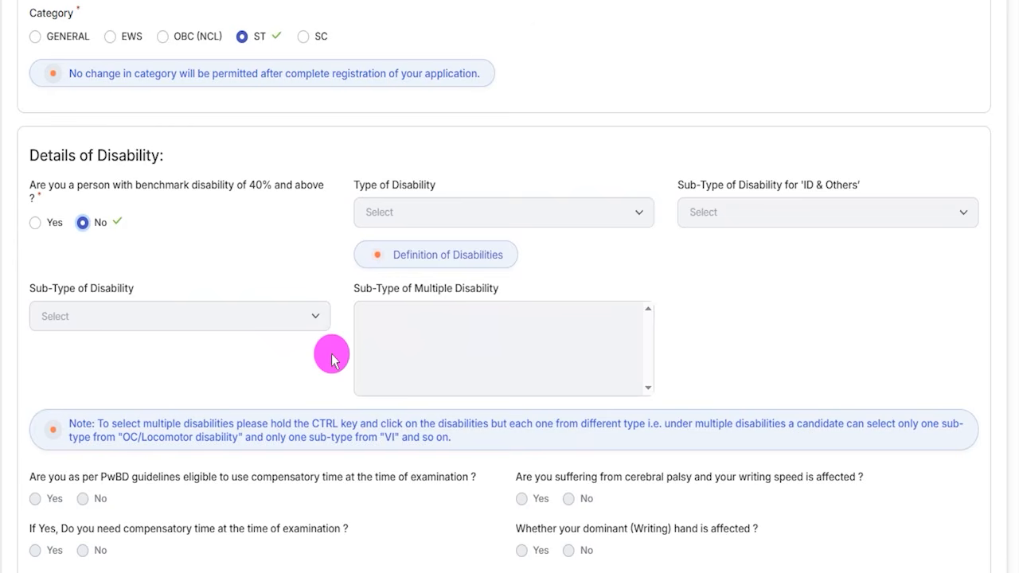
{"action": "scroll", "coordinate": [257, 350], "scroll_direction": "down", "scroll_amount": 3}
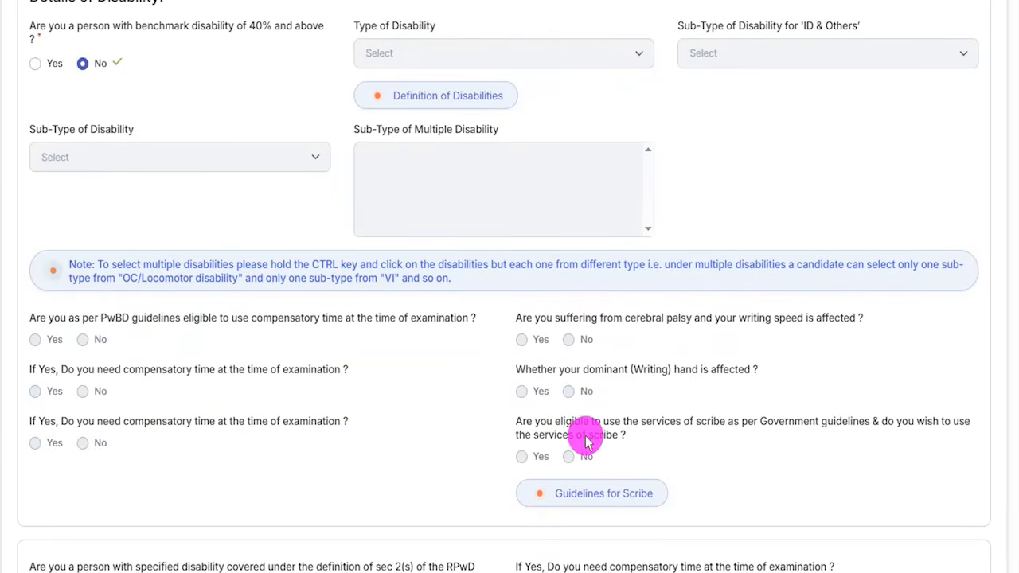
{"action": "scroll", "coordinate": [448, 440], "scroll_direction": "down", "scroll_amount": 4}
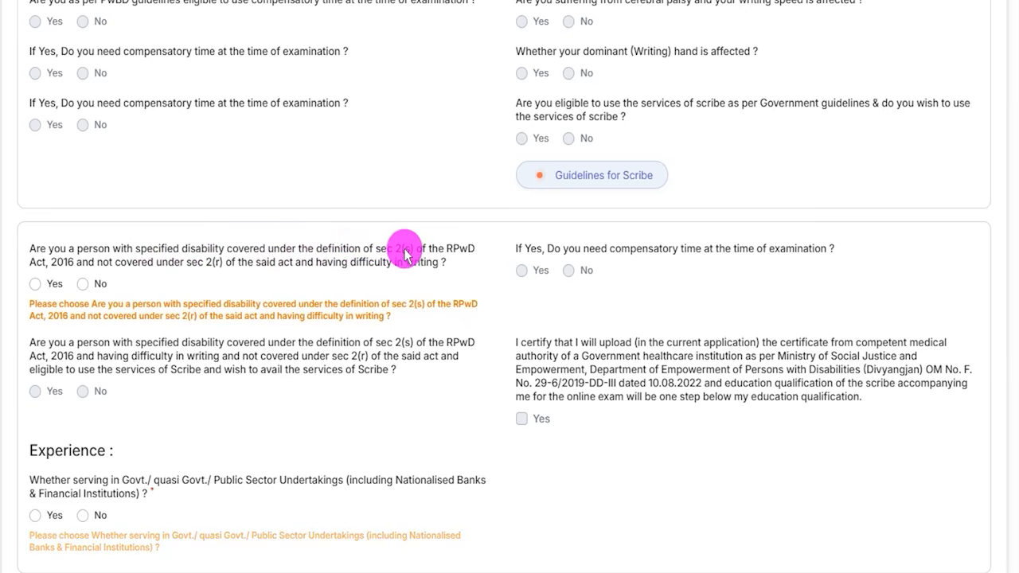
{"action": "left_click", "coordinate": [36, 286]}
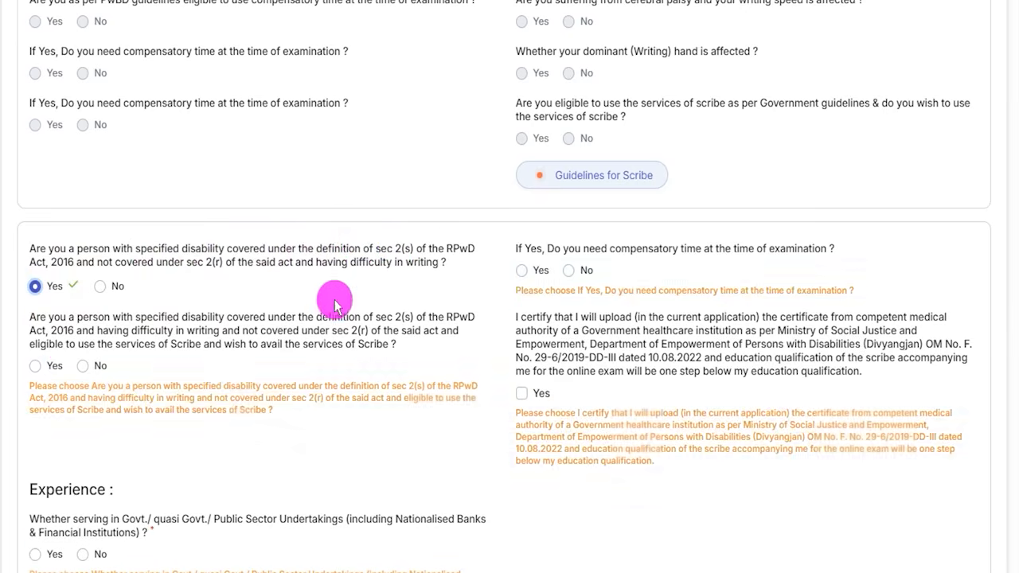
{"action": "left_click", "coordinate": [99, 286]}
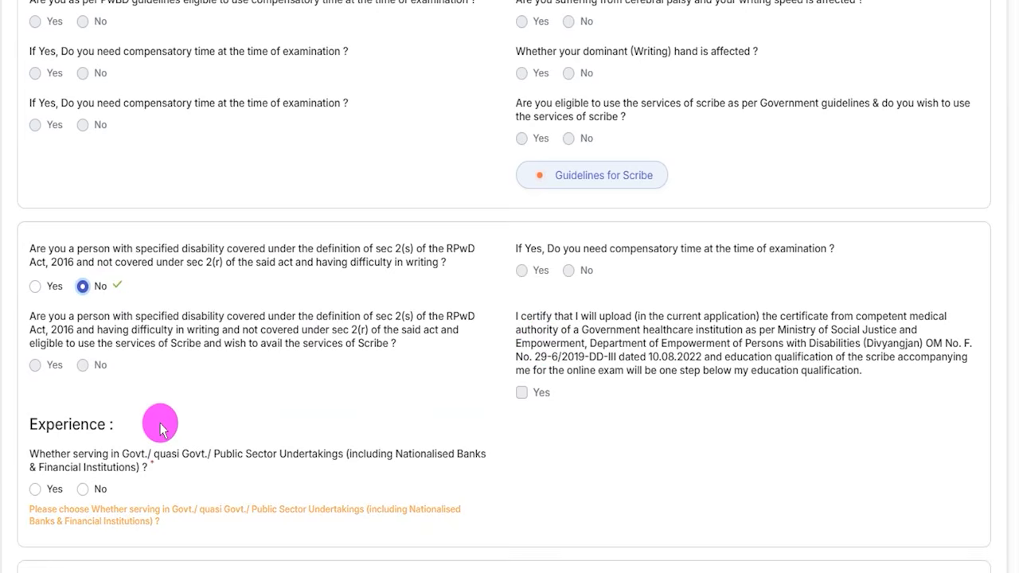
{"action": "scroll", "coordinate": [159, 422], "scroll_direction": "down", "scroll_amount": 2}
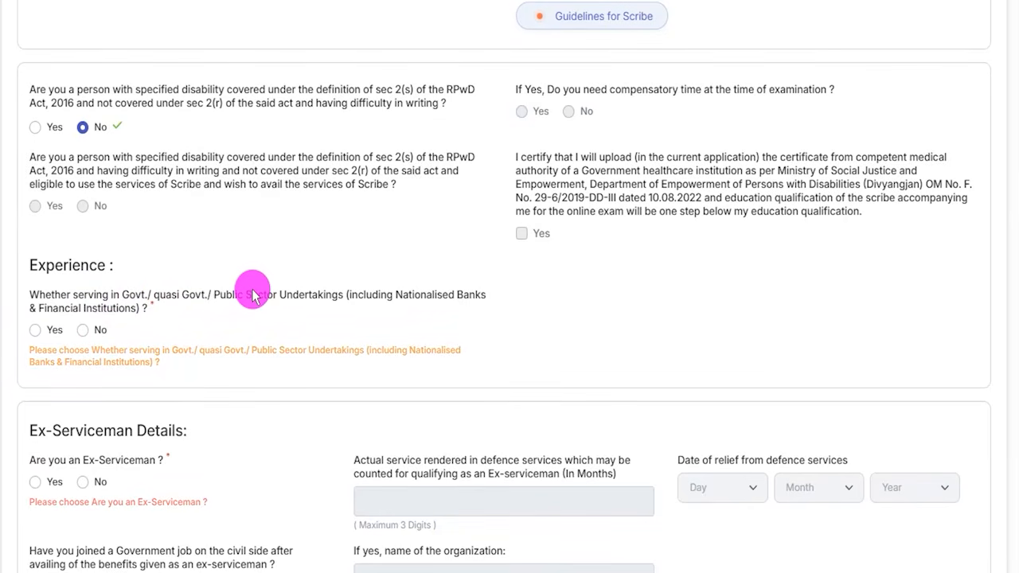
- Answer No on serving in Govt./quasi Govt./Public Sector Undertakings, and answer No to Ex-Serviceman after checking the date-of-relief options under Yes
{"action": "left_click", "coordinate": [35, 331]}
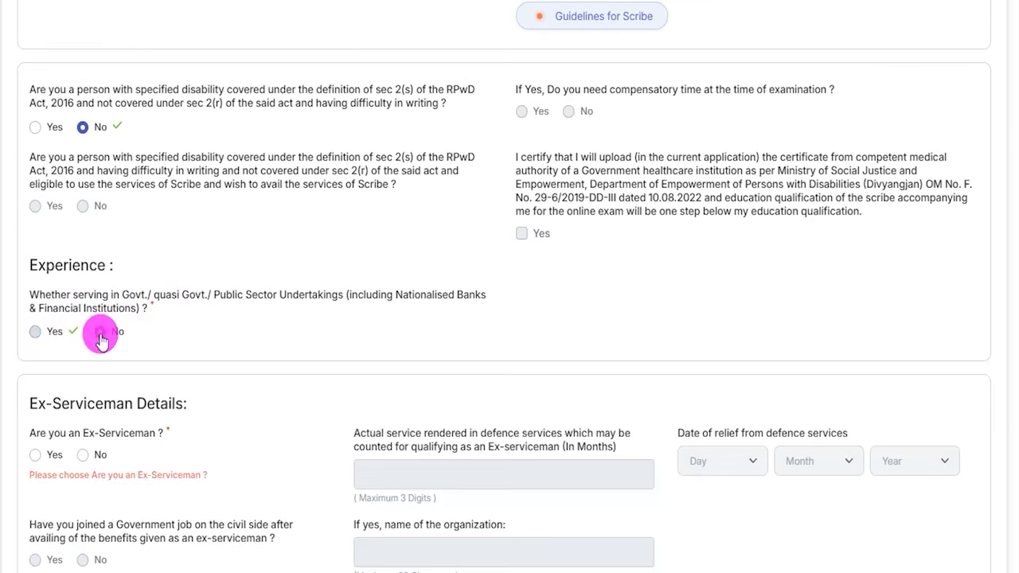
{"action": "scroll", "coordinate": [255, 334], "scroll_direction": "down", "scroll_amount": 3}
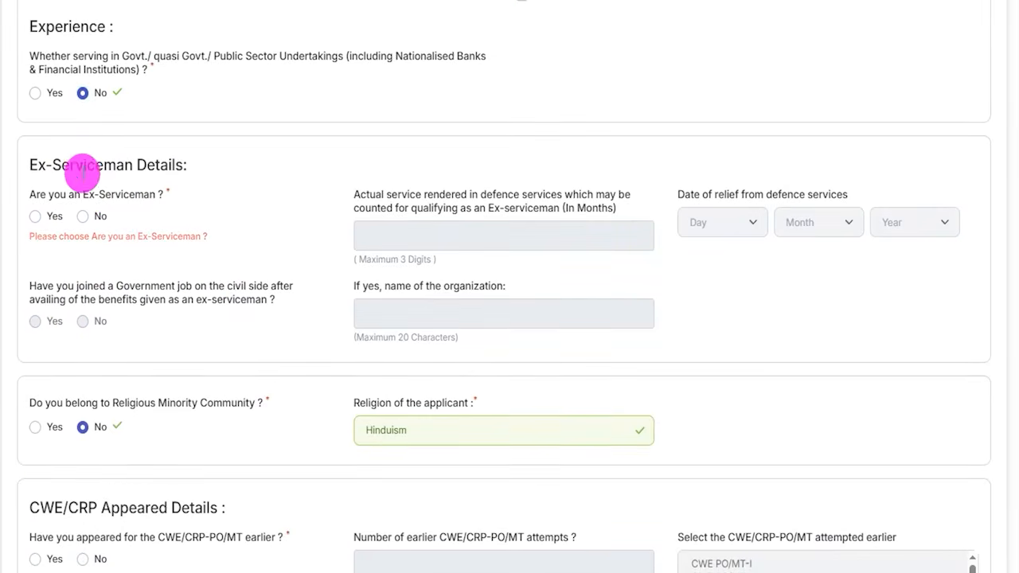
{"action": "left_click", "coordinate": [36, 215]}
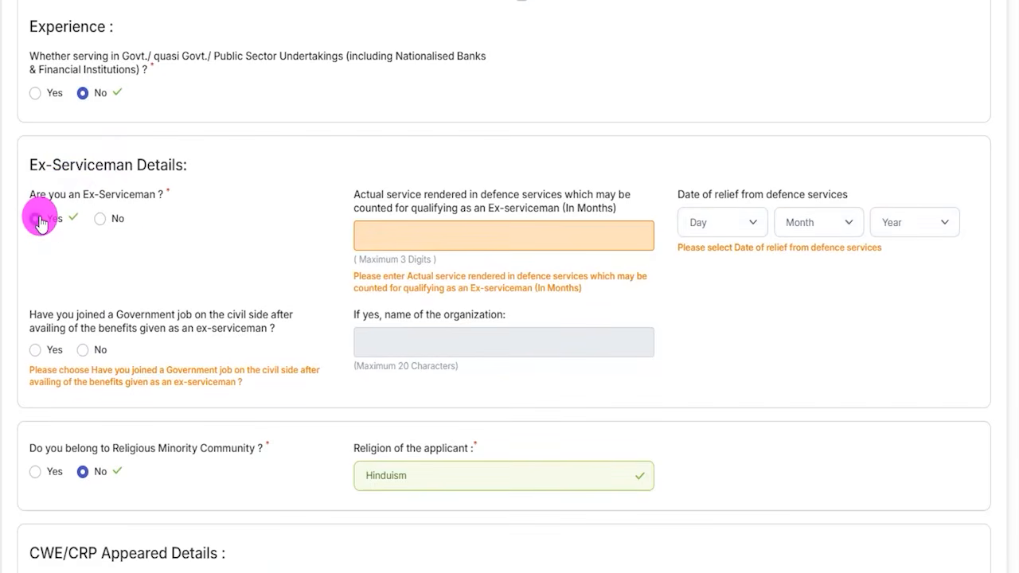
{"action": "left_click", "coordinate": [397, 232]}
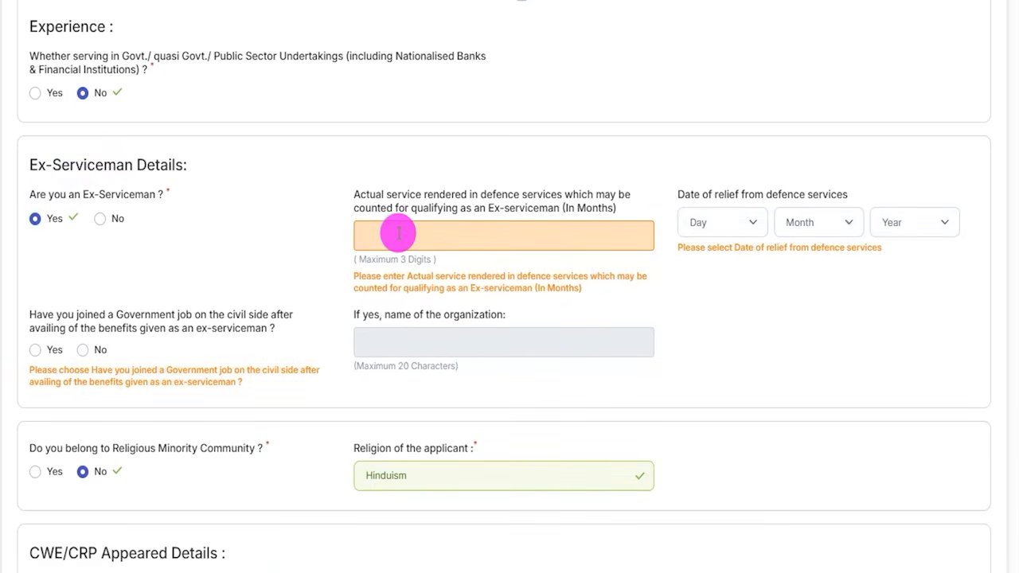
{"action": "left_click", "coordinate": [750, 222]}
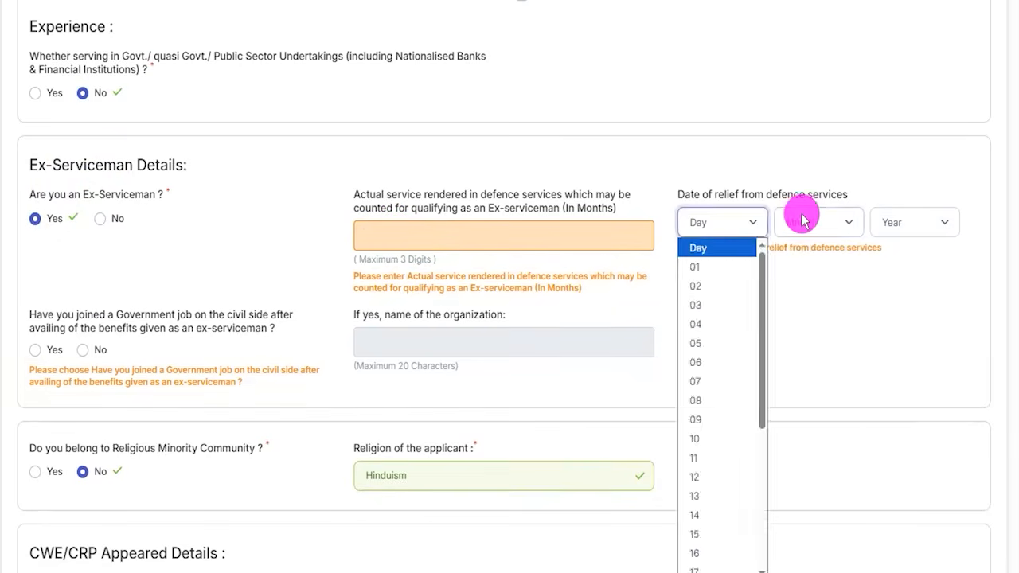
{"action": "left_click", "coordinate": [806, 219]}
{"action": "left_click", "coordinate": [893, 222]}
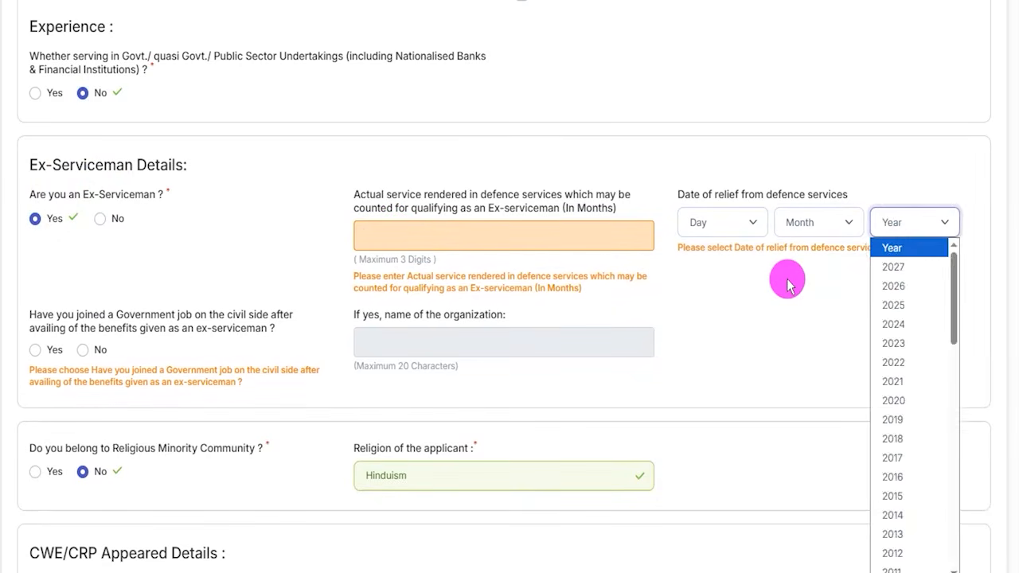
{"action": "left_click", "coordinate": [789, 278]}
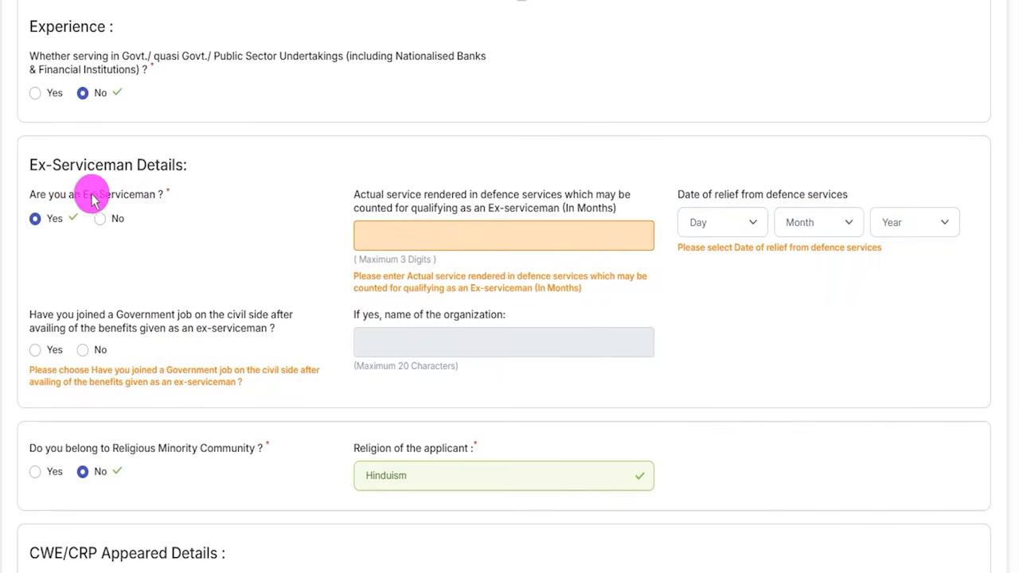
{"action": "left_click", "coordinate": [98, 219]}
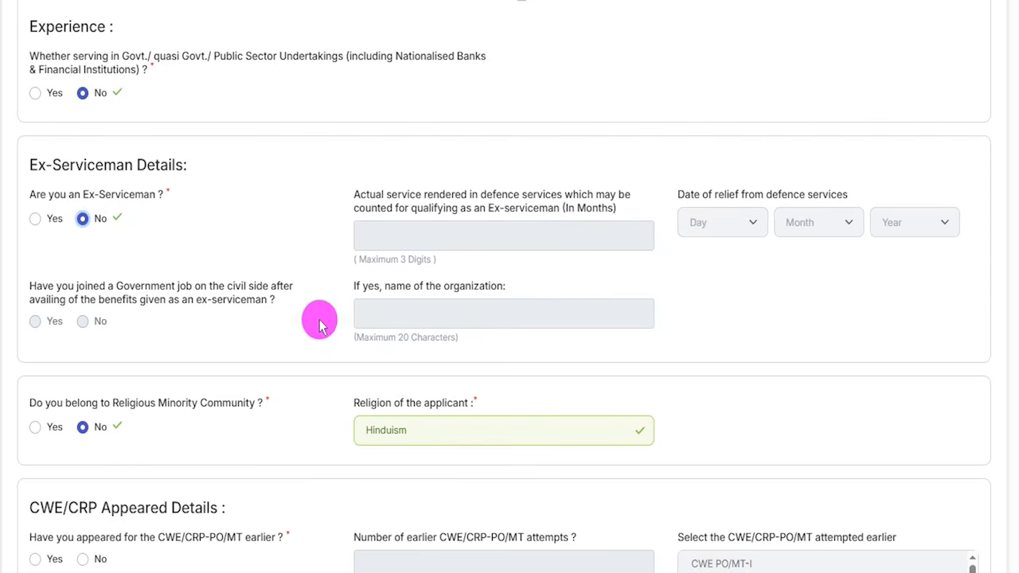
- View the religion options under a Yes answer for Religious Minority Community, and set the answer to No with Hinduism as religion
{"action": "scroll", "coordinate": [304, 314], "scroll_direction": "down", "scroll_amount": 2}
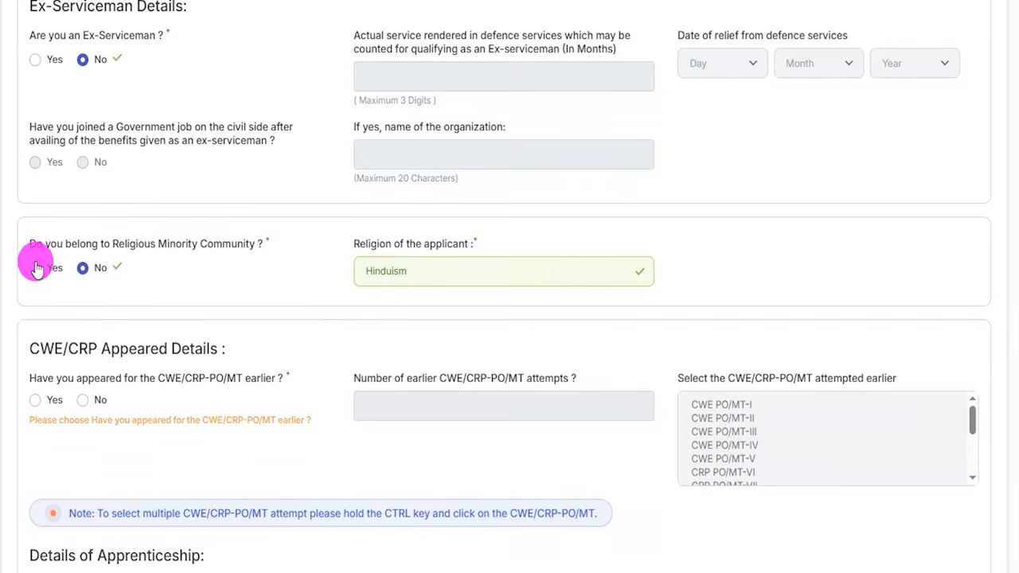
{"action": "left_click", "coordinate": [35, 269]}
{"action": "left_click", "coordinate": [385, 271]}
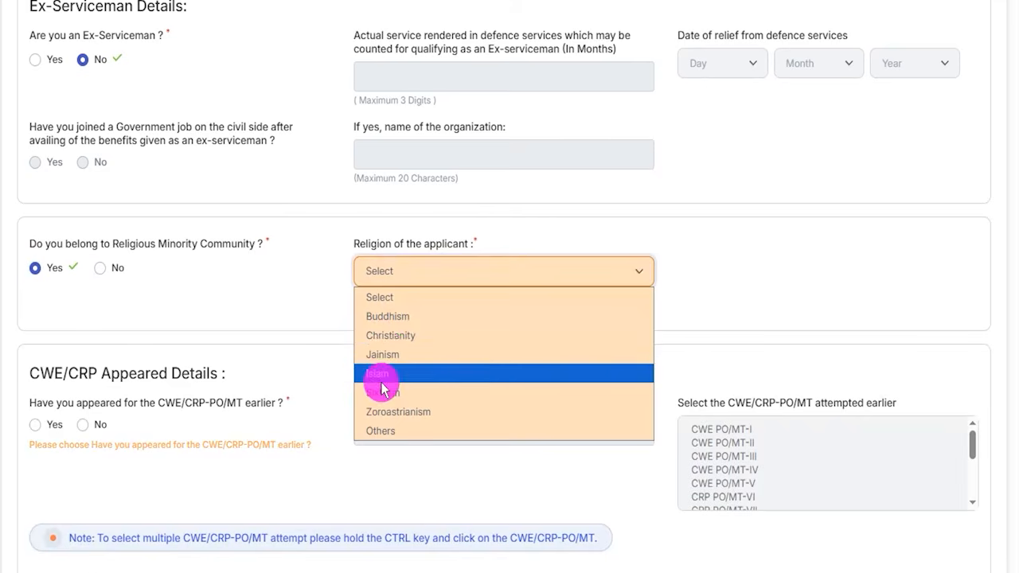
{"action": "left_click", "coordinate": [102, 275]}
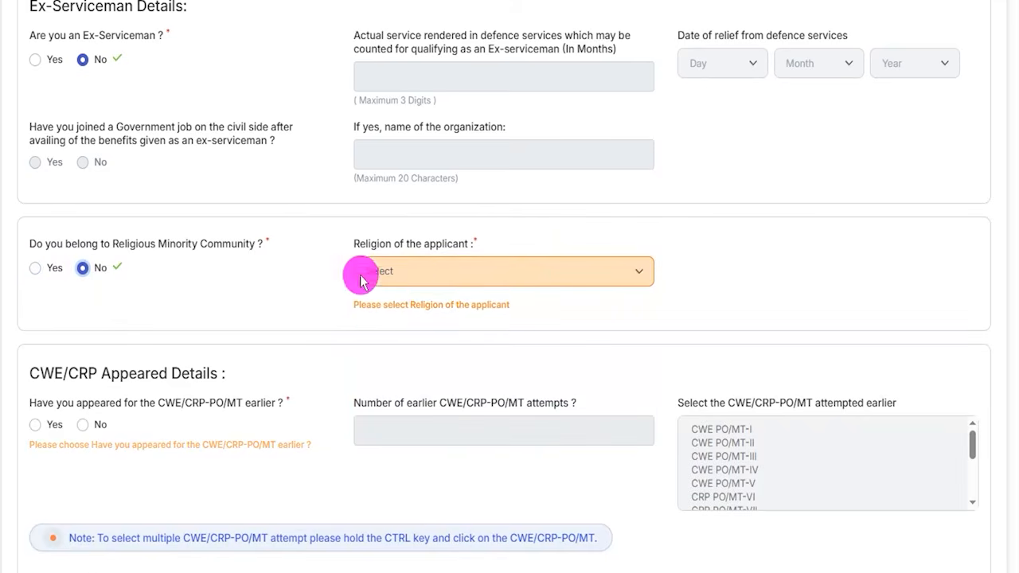
{"action": "left_click", "coordinate": [402, 276]}
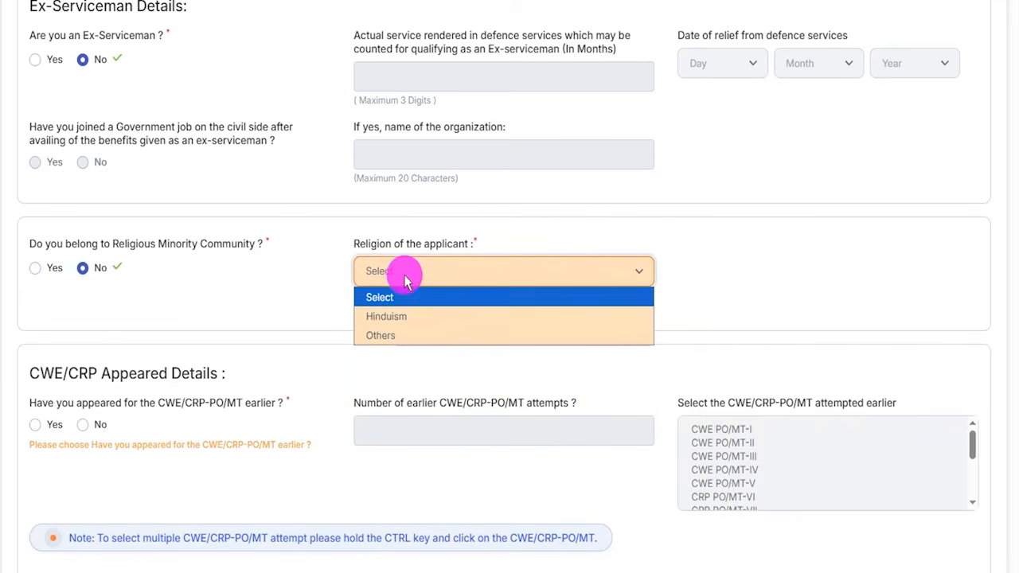
{"action": "left_click", "coordinate": [391, 317]}
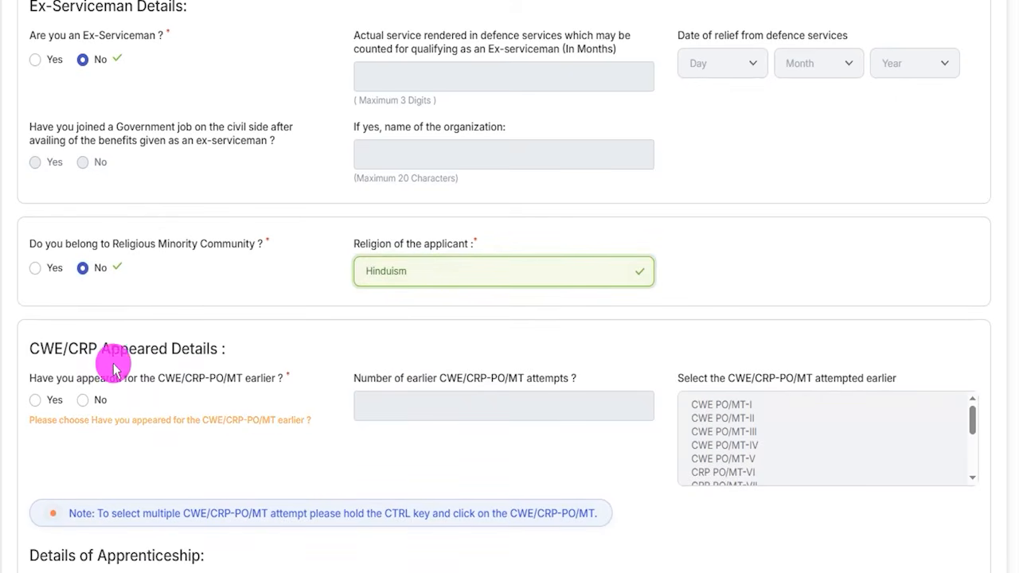
- Try Yes for earlier CWE/CRP-PO/MT appearance with CWE PO/MT-V as the attempted exam, and change the answer to No
{"action": "scroll", "coordinate": [148, 350], "scroll_direction": "down", "scroll_amount": 2}
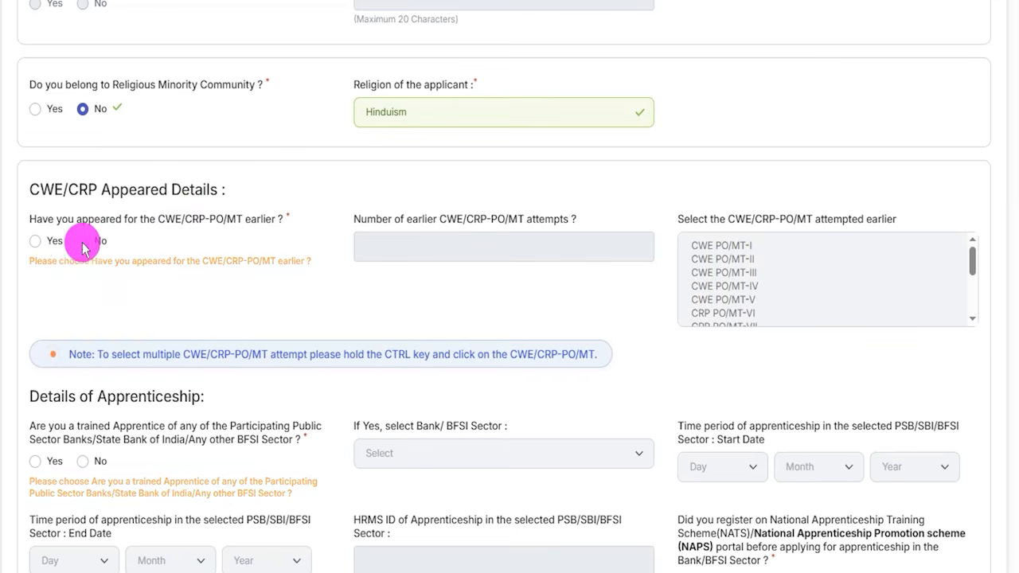
{"action": "left_click", "coordinate": [35, 240]}
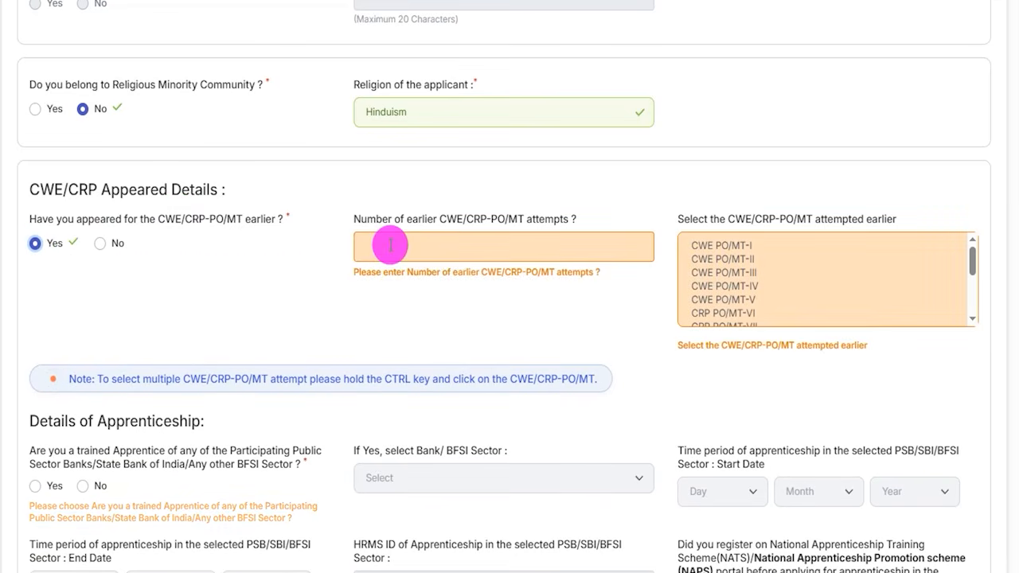
{"action": "left_click", "coordinate": [423, 245]}
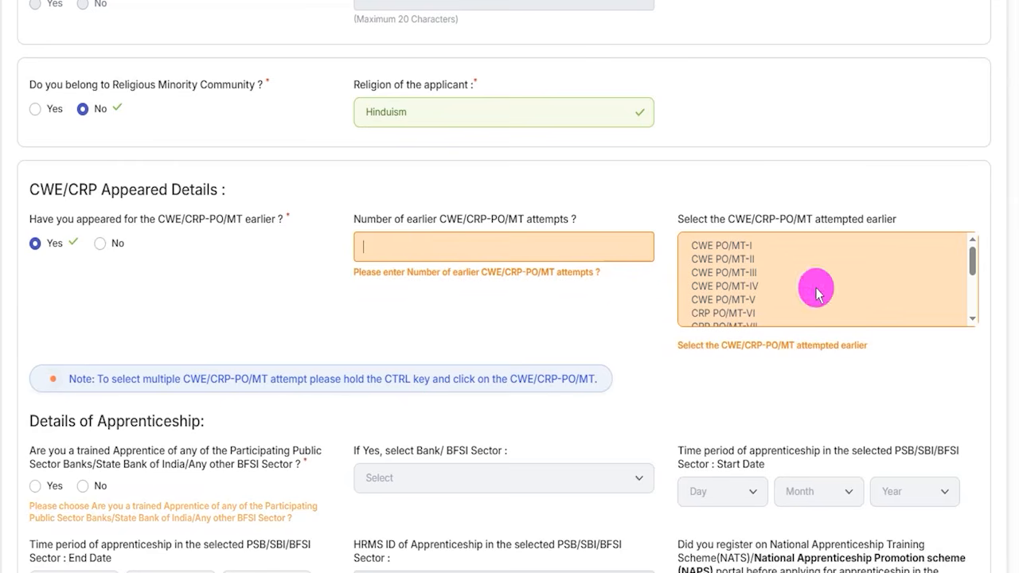
{"action": "left_click", "coordinate": [719, 259]}
{"action": "left_click", "coordinate": [732, 273]}
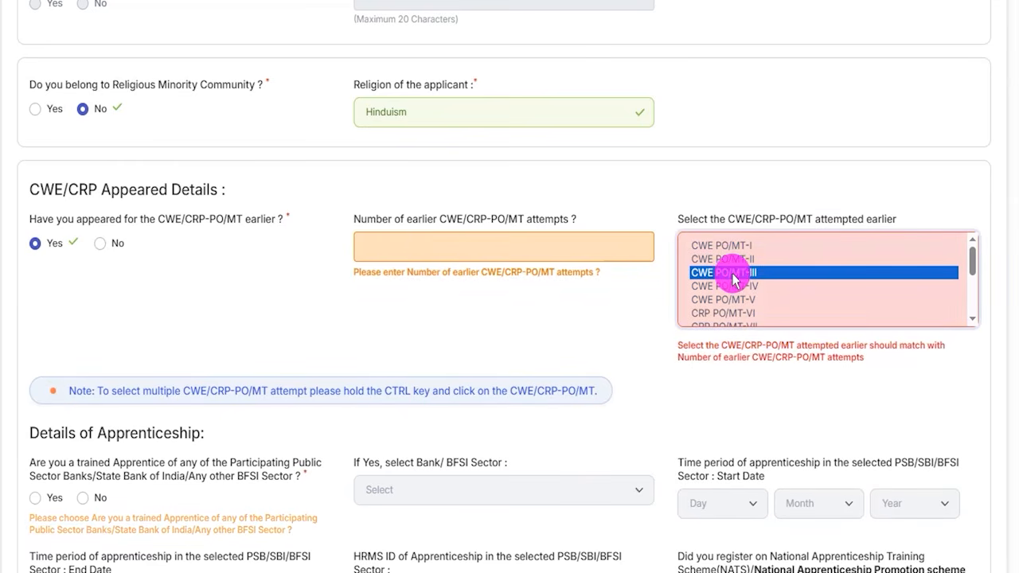
{"action": "left_click", "coordinate": [732, 286]}
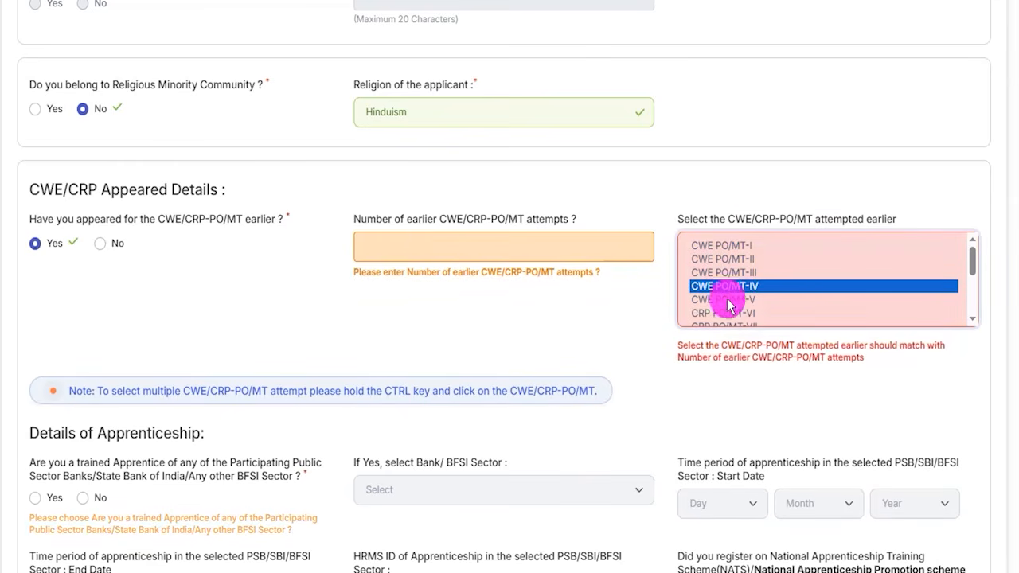
{"action": "left_click", "coordinate": [720, 300]}
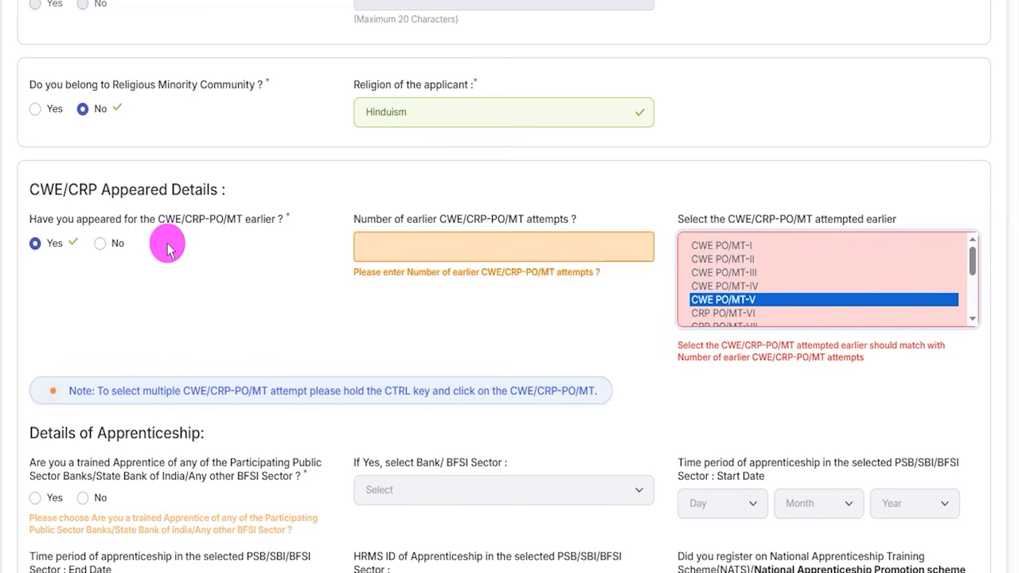
{"action": "left_click", "coordinate": [102, 252]}
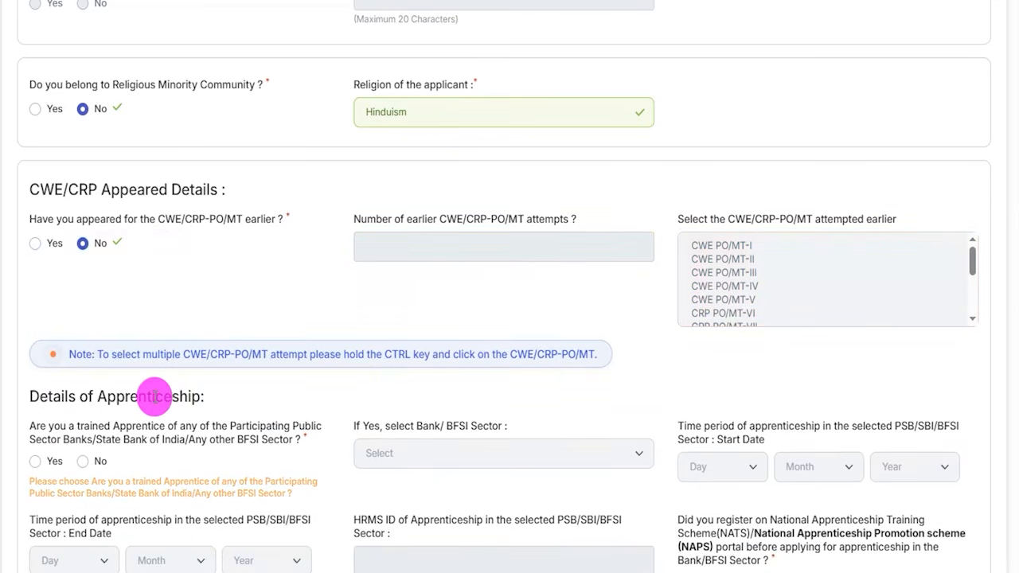
- Answer Yes to being a trained Apprentice with Bank of Baroda, view the start date options, and answer Yes to NATS/NAPS registration
{"action": "scroll", "coordinate": [153, 395], "scroll_direction": "down", "scroll_amount": 4}
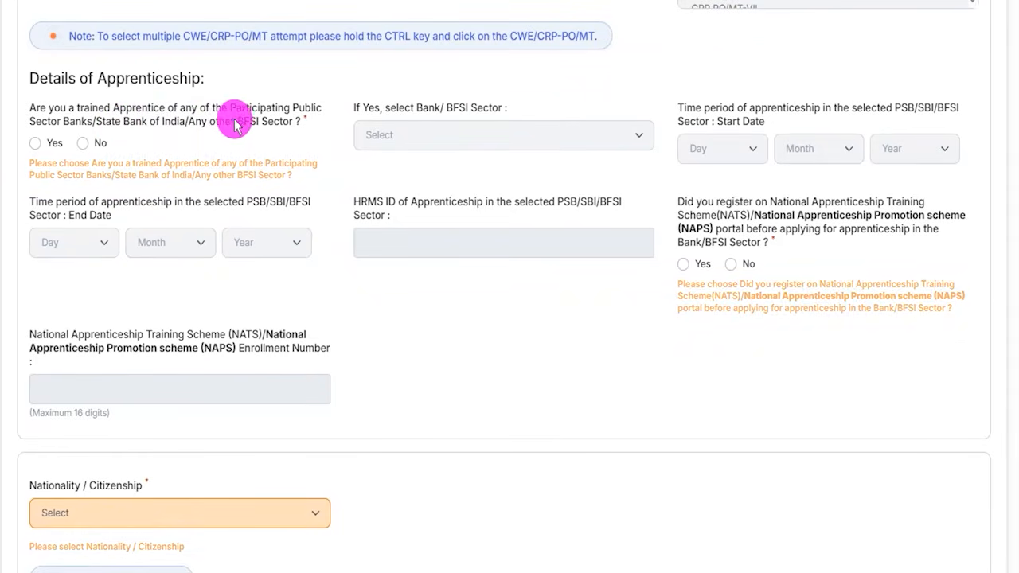
{"action": "left_click", "coordinate": [35, 143]}
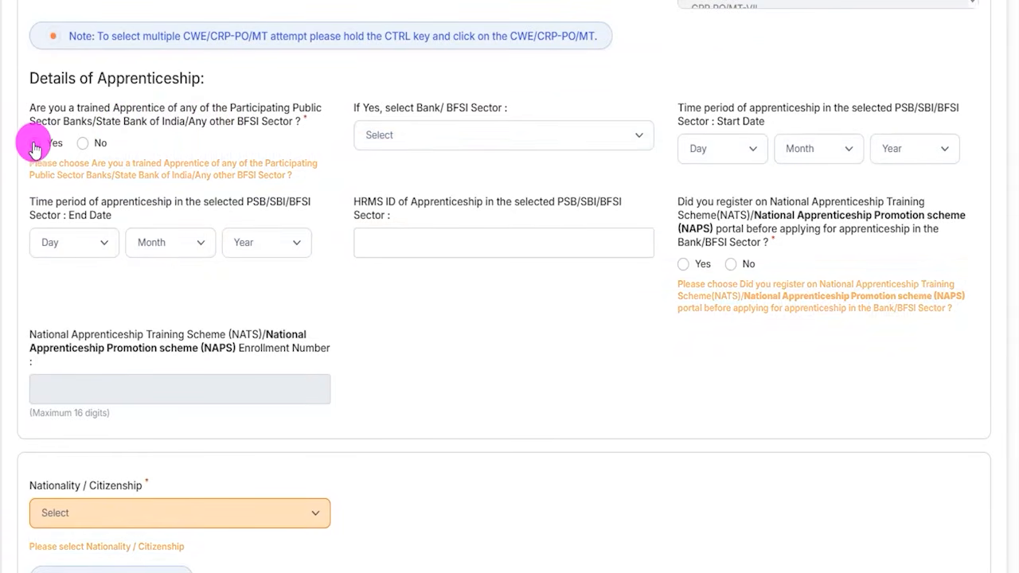
{"action": "left_click", "coordinate": [421, 135]}
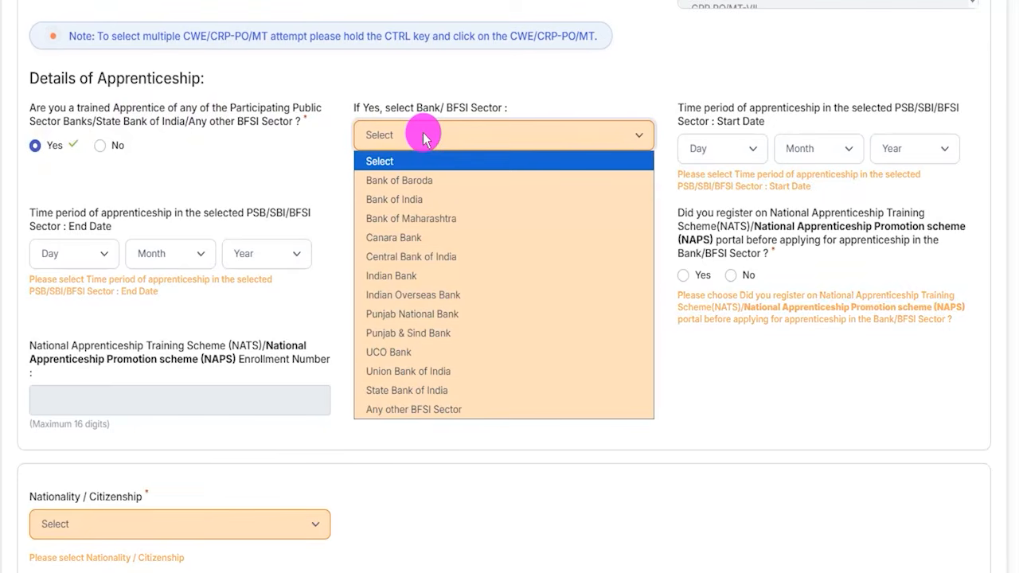
{"action": "left_click", "coordinate": [414, 180]}
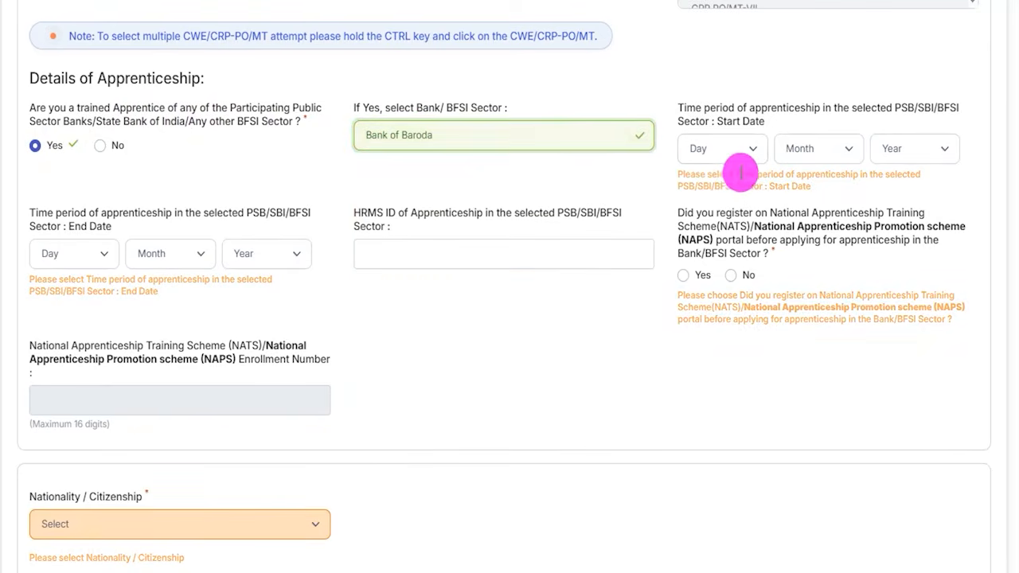
{"action": "left_click", "coordinate": [731, 150]}
{"action": "left_click", "coordinate": [796, 152]}
{"action": "left_click", "coordinate": [886, 143]}
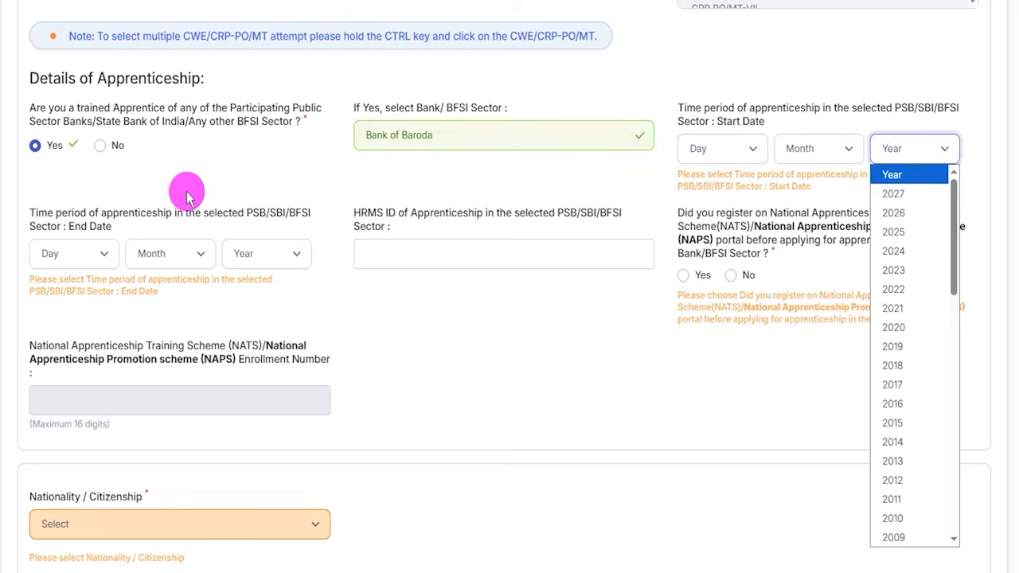
{"action": "left_click", "coordinate": [389, 283]}
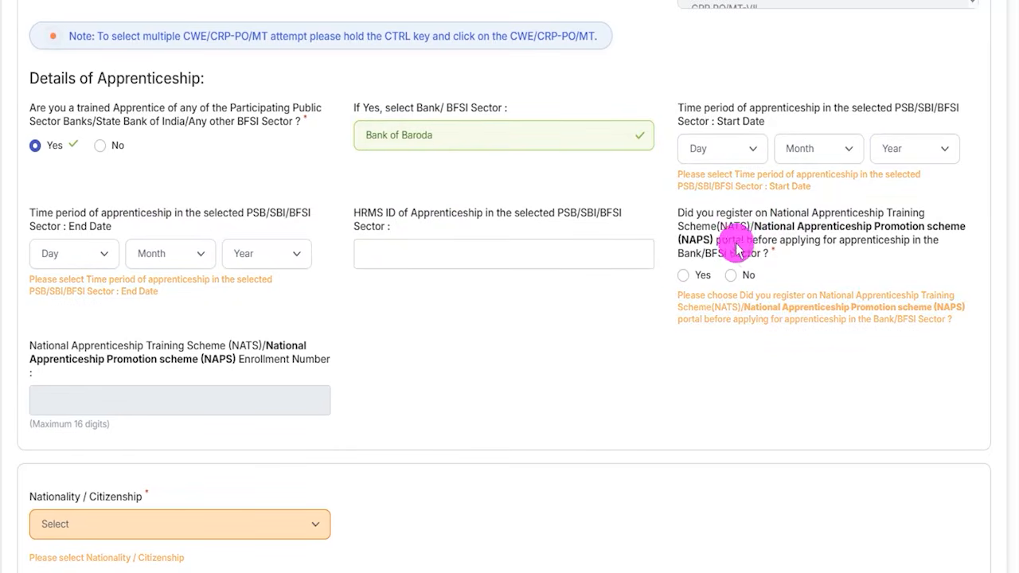
{"action": "left_click", "coordinate": [683, 280]}
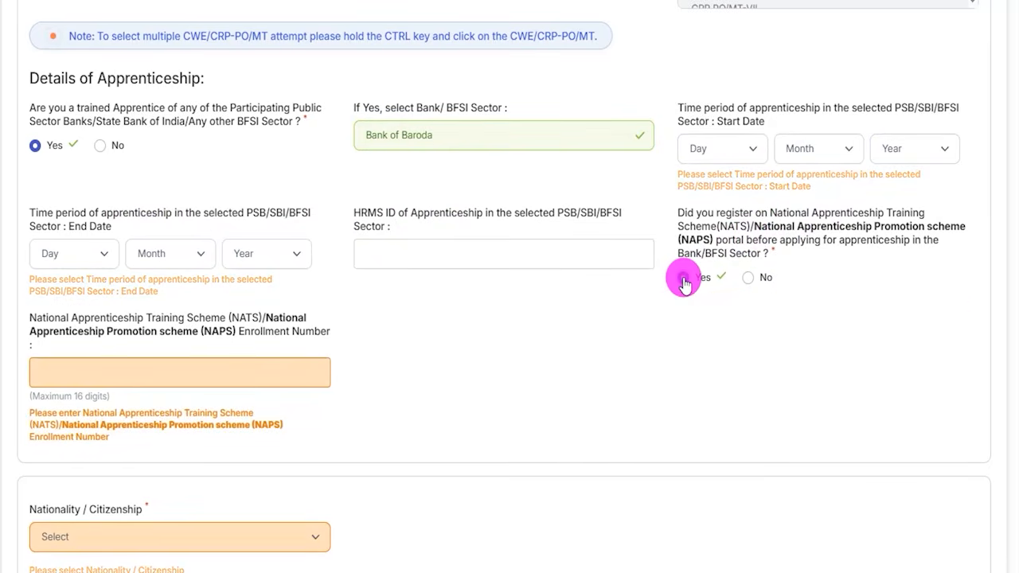
{"action": "left_click", "coordinate": [130, 365]}
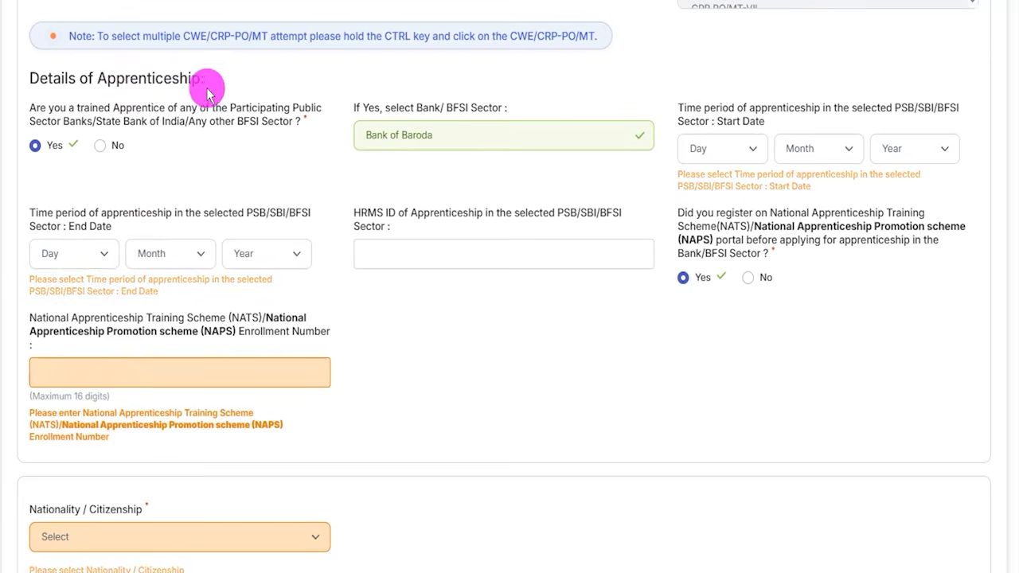
- Answer No to being a trained Apprentice and No to registering on the NATS/NAPS portal
{"action": "left_click", "coordinate": [100, 147]}
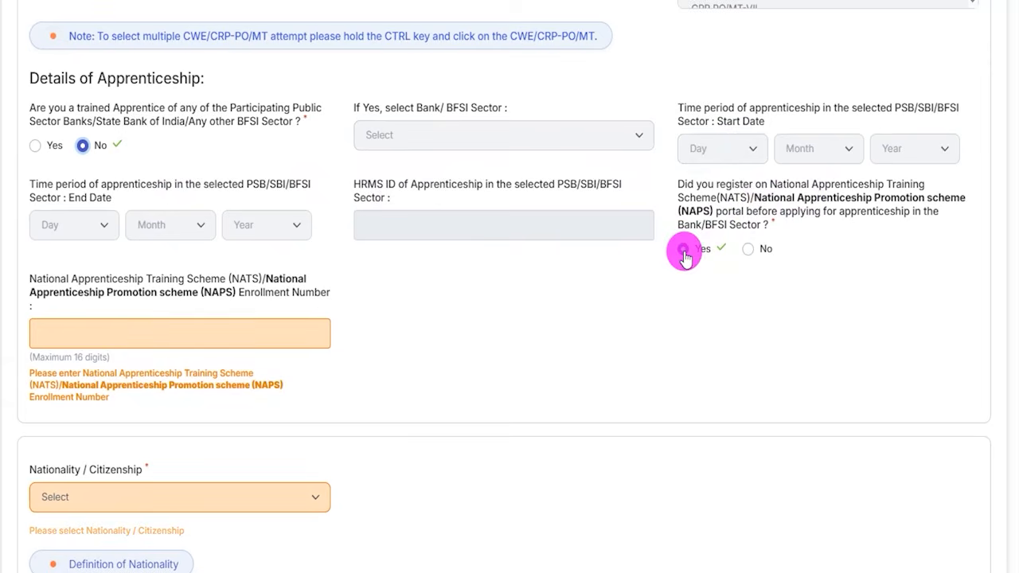
{"action": "left_click", "coordinate": [132, 326]}
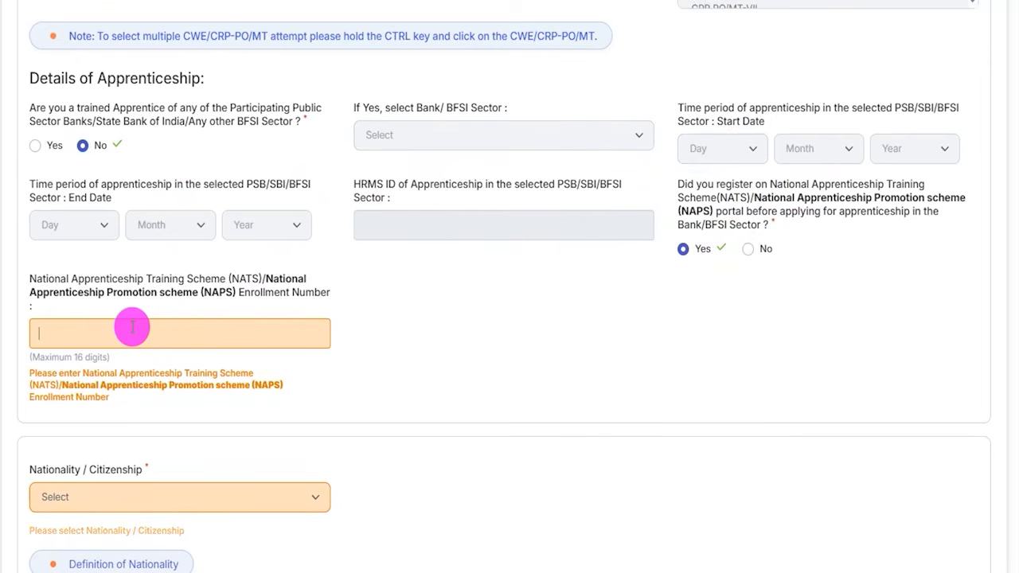
{"action": "left_click", "coordinate": [747, 248]}
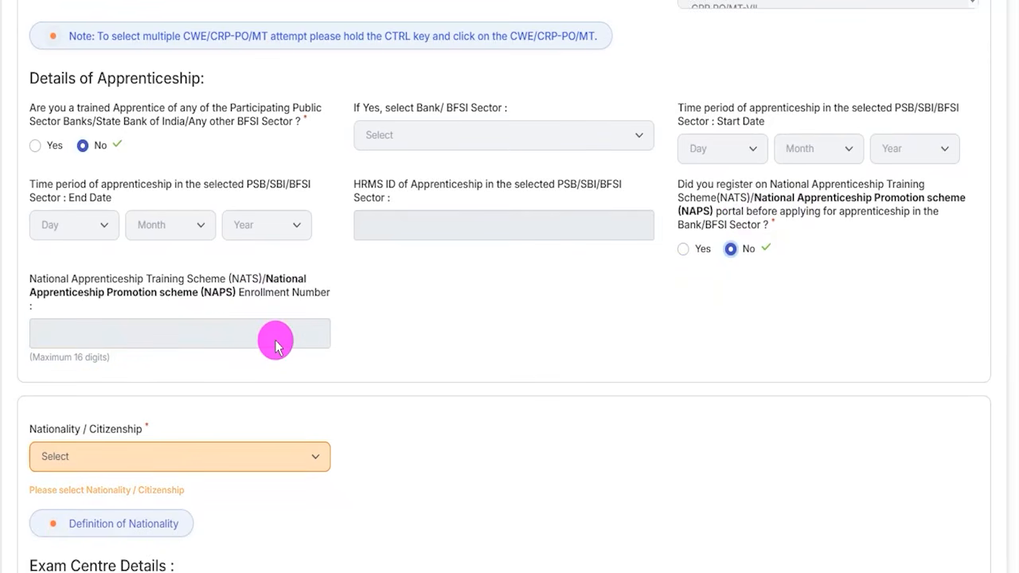
- Set the Nationality / Citizenship to Indian and bring the Exam Centre Details into view
{"action": "scroll", "coordinate": [143, 339], "scroll_direction": "down", "scroll_amount": 2}
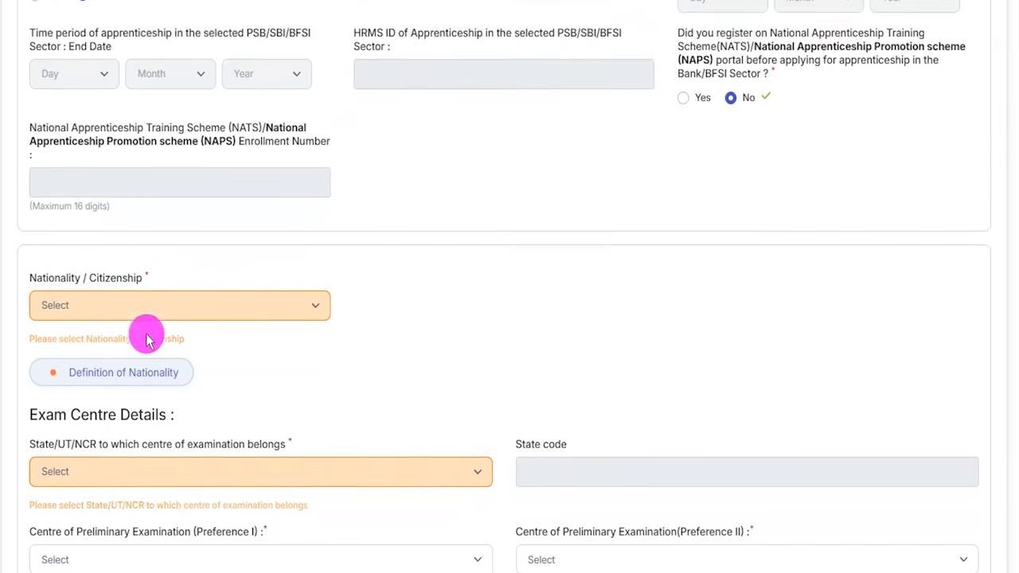
{"action": "scroll", "coordinate": [145, 338], "scroll_direction": "down", "scroll_amount": 1}
{"action": "left_click", "coordinate": [83, 222]}
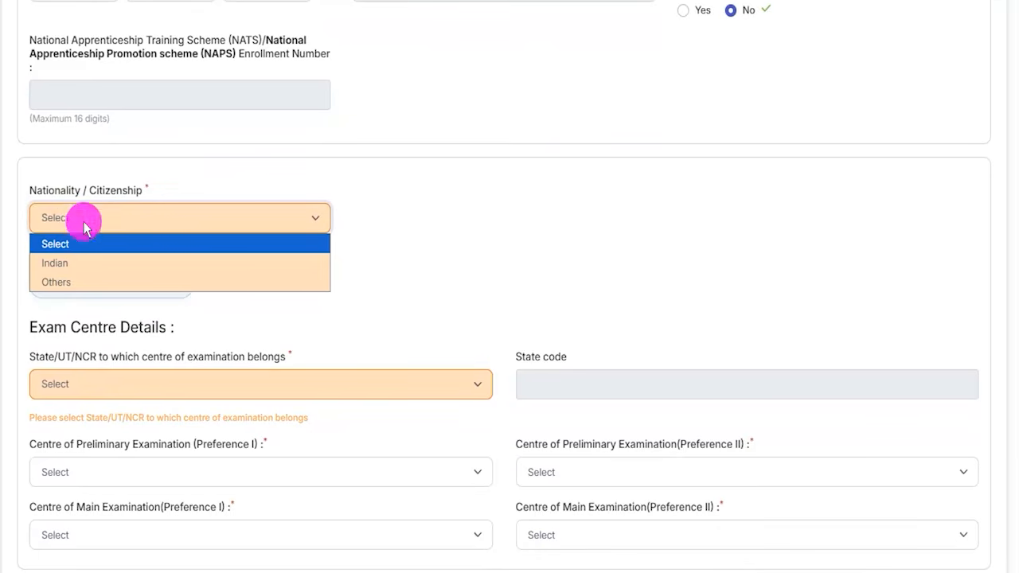
{"action": "left_click", "coordinate": [64, 261]}
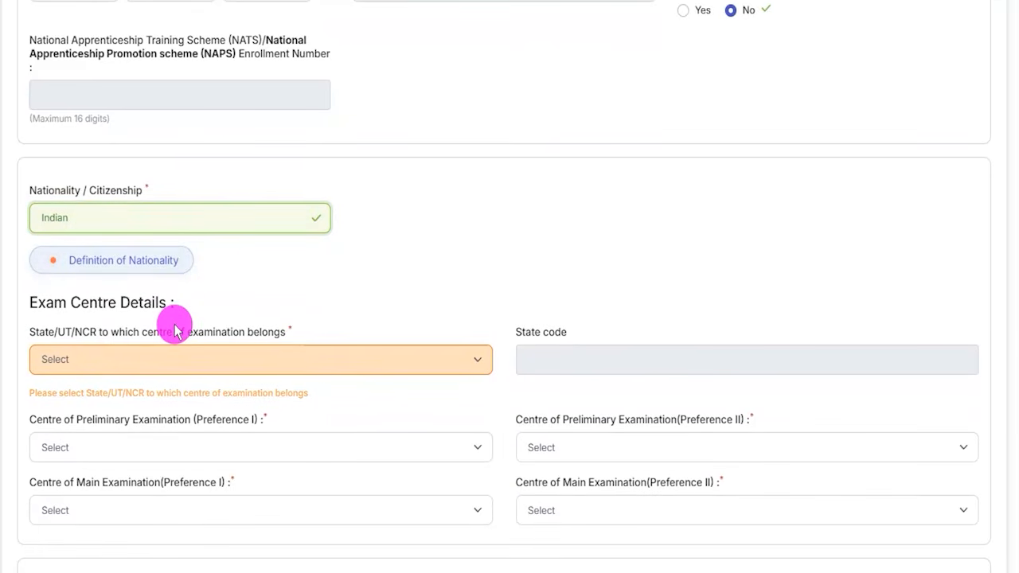
{"action": "scroll", "coordinate": [164, 335], "scroll_direction": "down", "scroll_amount": 2}
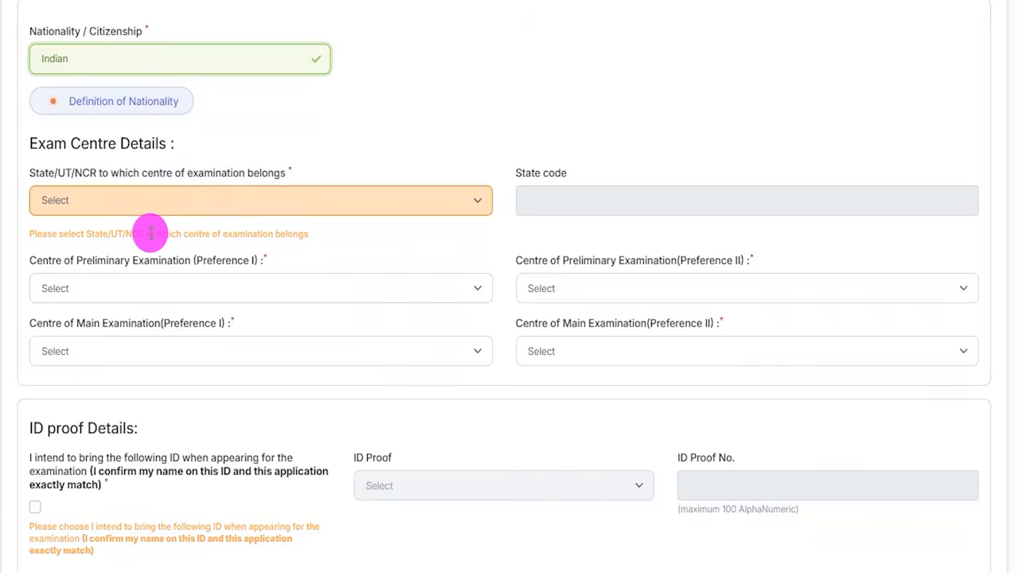
- Set the State/UT/NCR to which the centre of examination belongs to Uttar Pradesh
{"action": "left_click", "coordinate": [144, 200]}
{"action": "scroll", "coordinate": [130, 533], "scroll_direction": "down", "scroll_amount": 5}
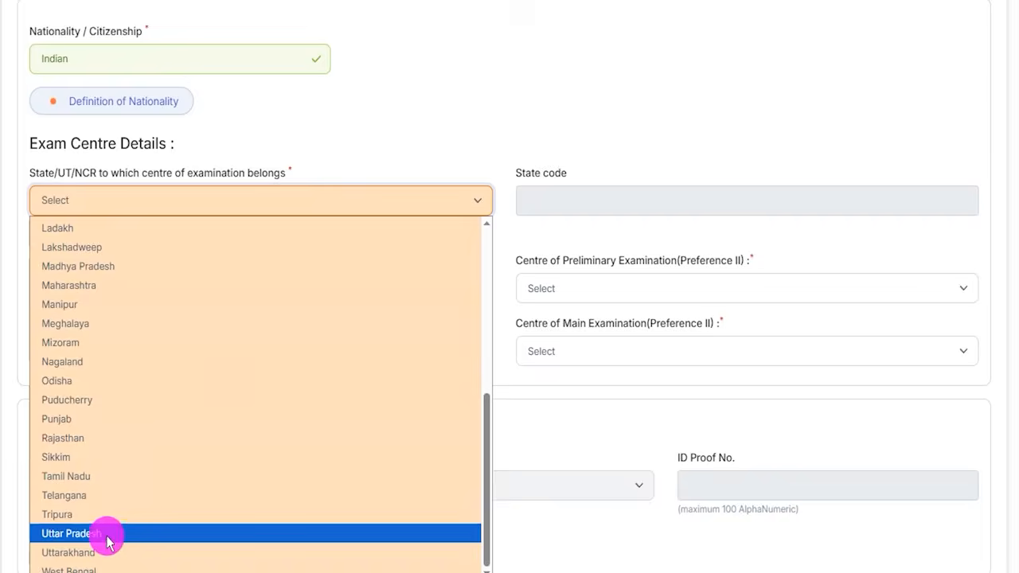
{"action": "left_click", "coordinate": [107, 541]}
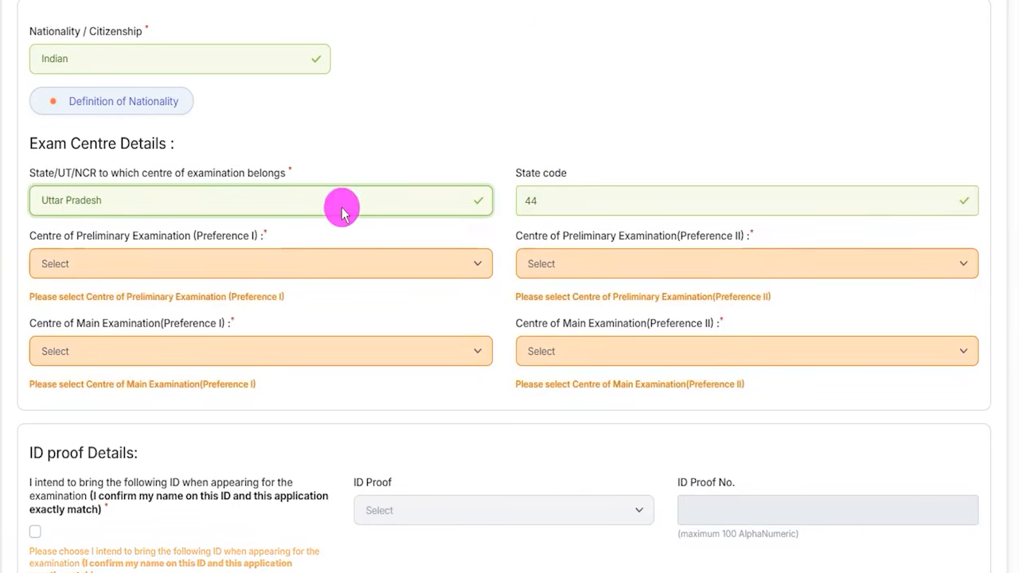
- Set the preliminary examination centres to Agra as Preference I and Bareilly as Preference II
{"action": "scroll", "coordinate": [282, 262], "scroll_direction": "down", "scroll_amount": 2}
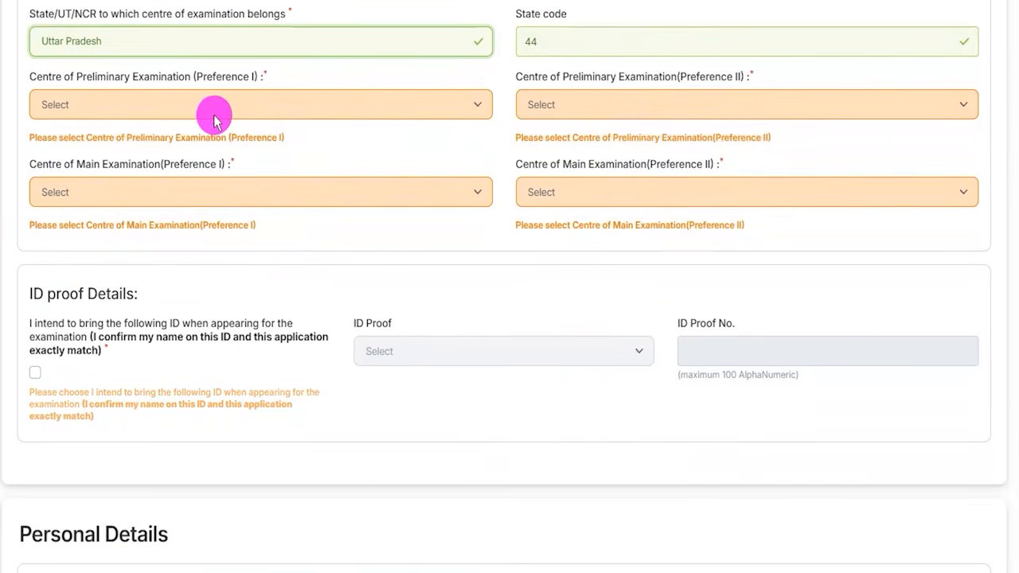
{"action": "left_click", "coordinate": [200, 107]}
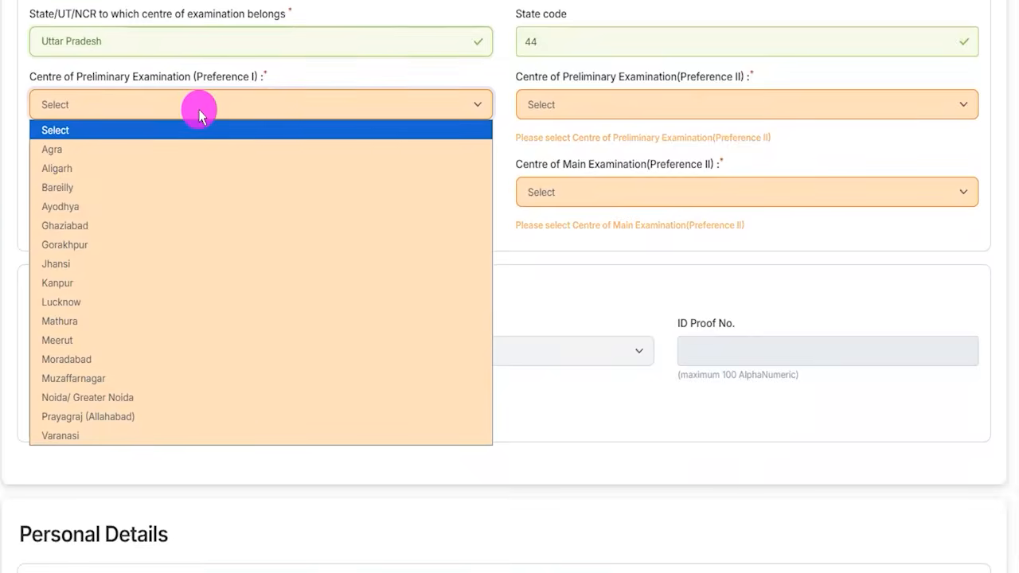
{"action": "left_click", "coordinate": [85, 151]}
{"action": "left_click", "coordinate": [553, 101]}
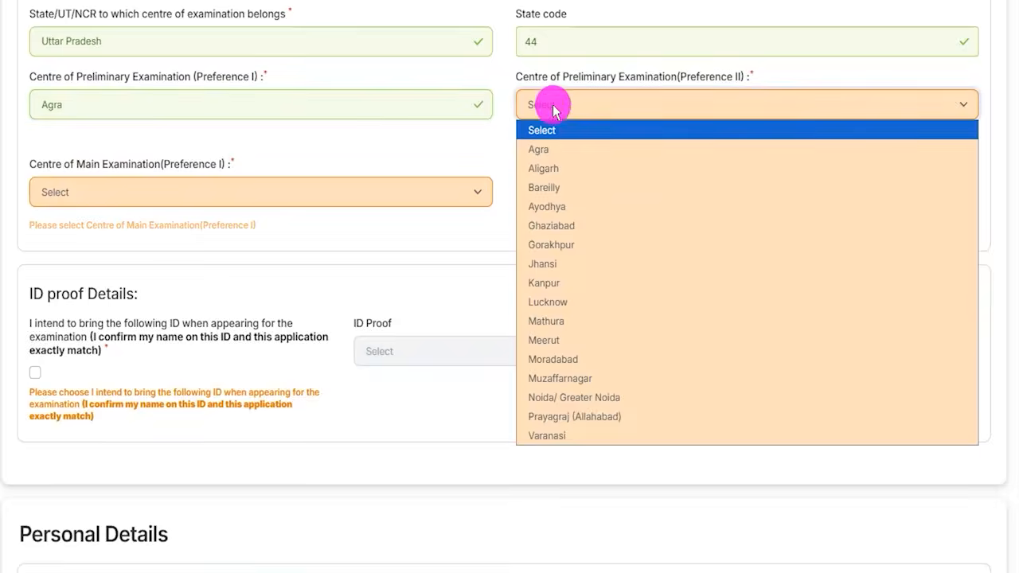
{"action": "left_click", "coordinate": [547, 187]}
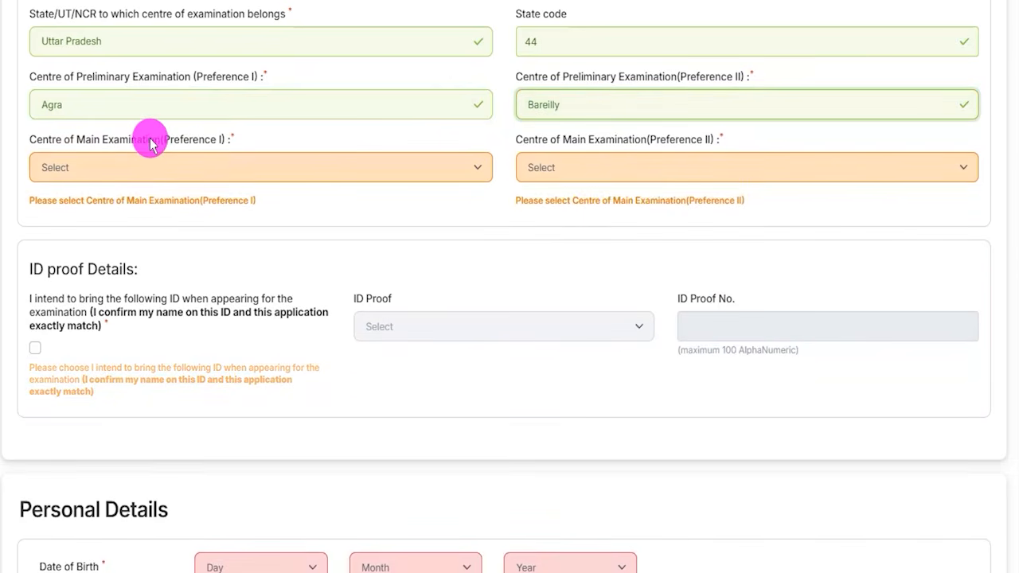
- Set the main examination centres to Kanpur as Preference I and Ghaziabad as Preference II
{"action": "left_click", "coordinate": [186, 174]}
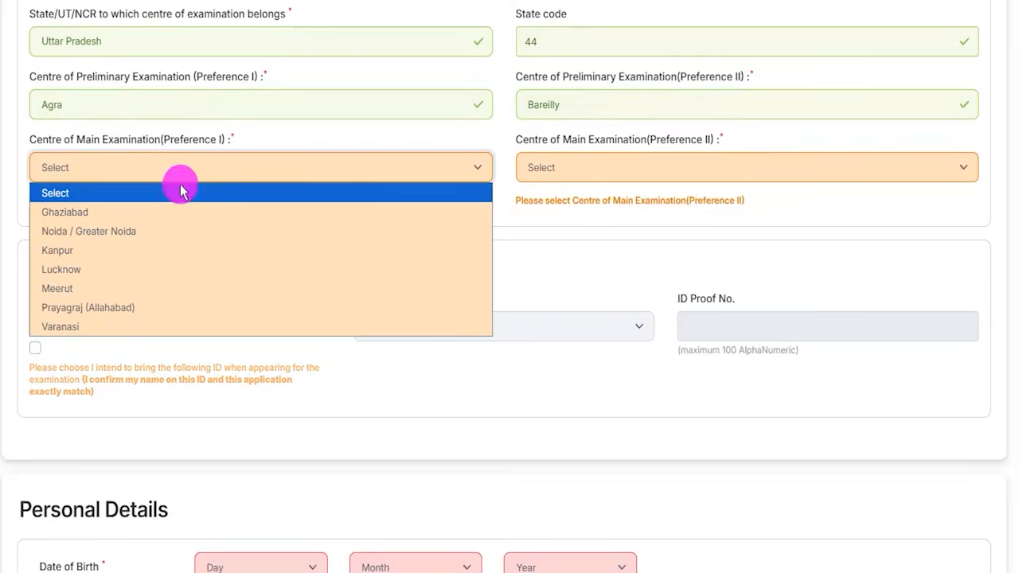
{"action": "left_click", "coordinate": [97, 253]}
{"action": "left_click", "coordinate": [596, 166]}
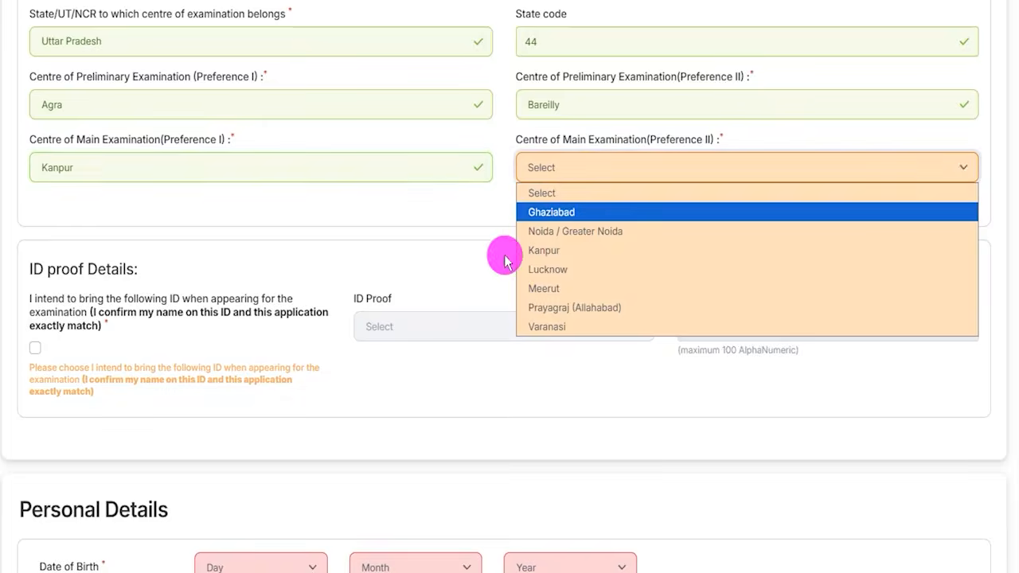
{"action": "left_click", "coordinate": [551, 212]}
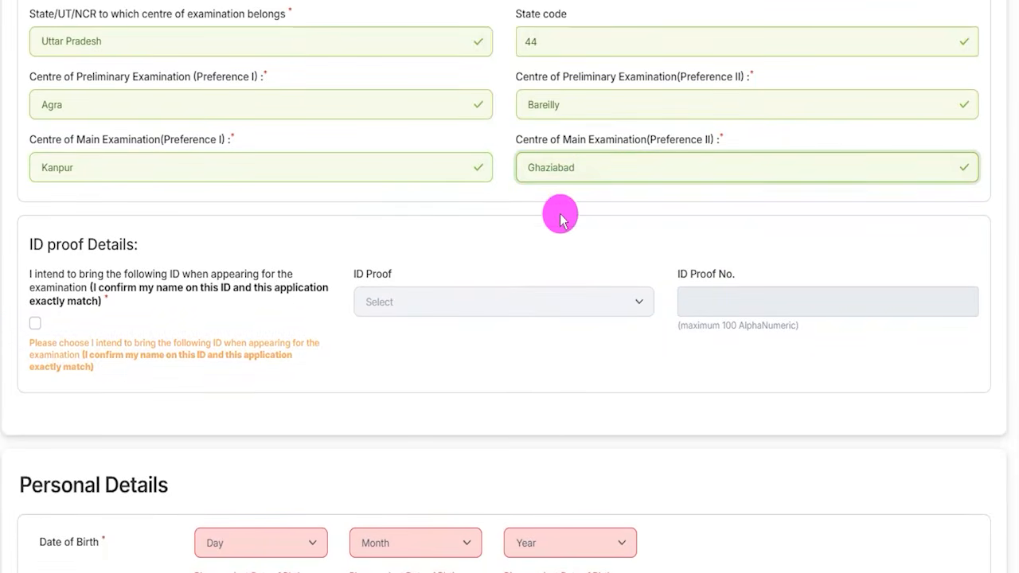
- Confirm the ID declaration in the ID proof Details and choose PAN Card as the ID Proof
{"action": "scroll", "coordinate": [329, 250], "scroll_direction": "down", "scroll_amount": 1}
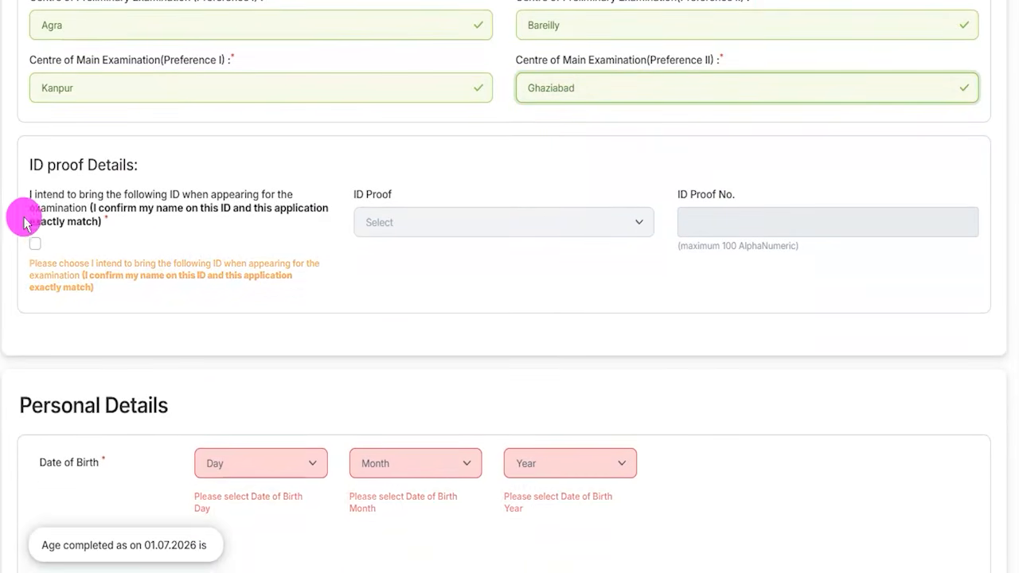
{"action": "left_click", "coordinate": [35, 323]}
{"action": "left_click", "coordinate": [390, 224]}
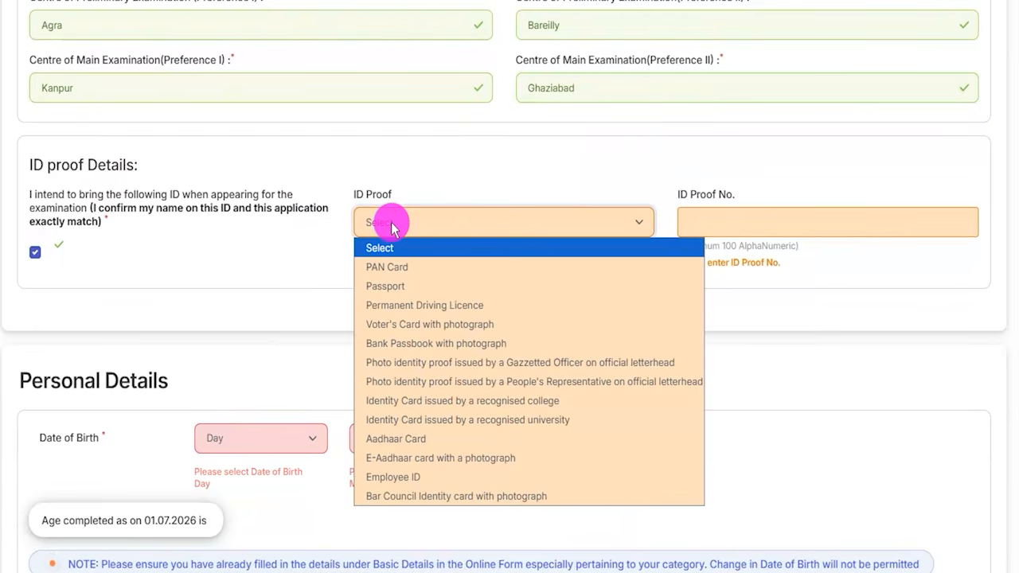
{"action": "left_click", "coordinate": [402, 268]}
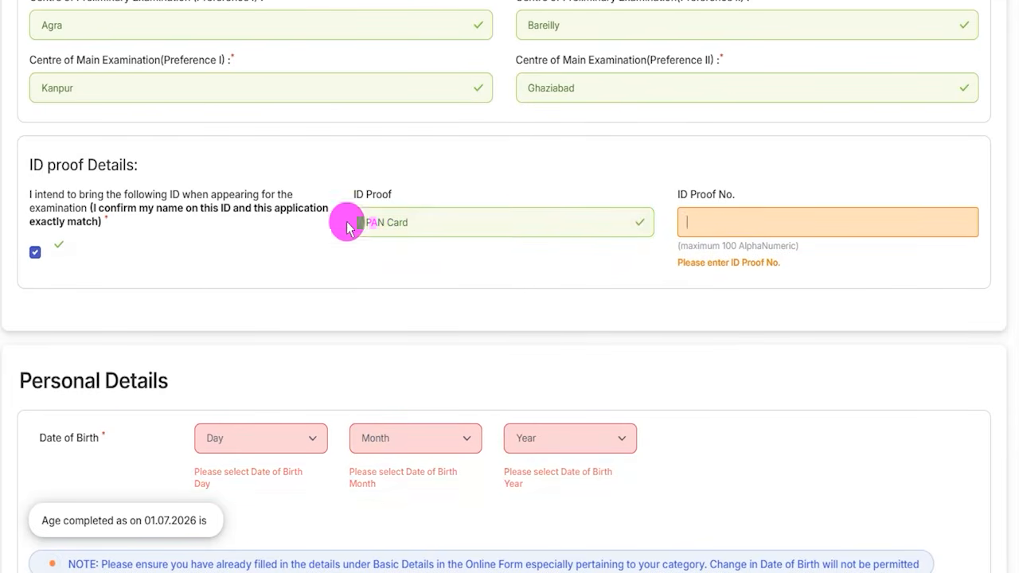
- View the day, month and year choices for the Date of Birth in Personal Details without selecting any
{"action": "scroll", "coordinate": [141, 209], "scroll_direction": "down", "scroll_amount": 3}
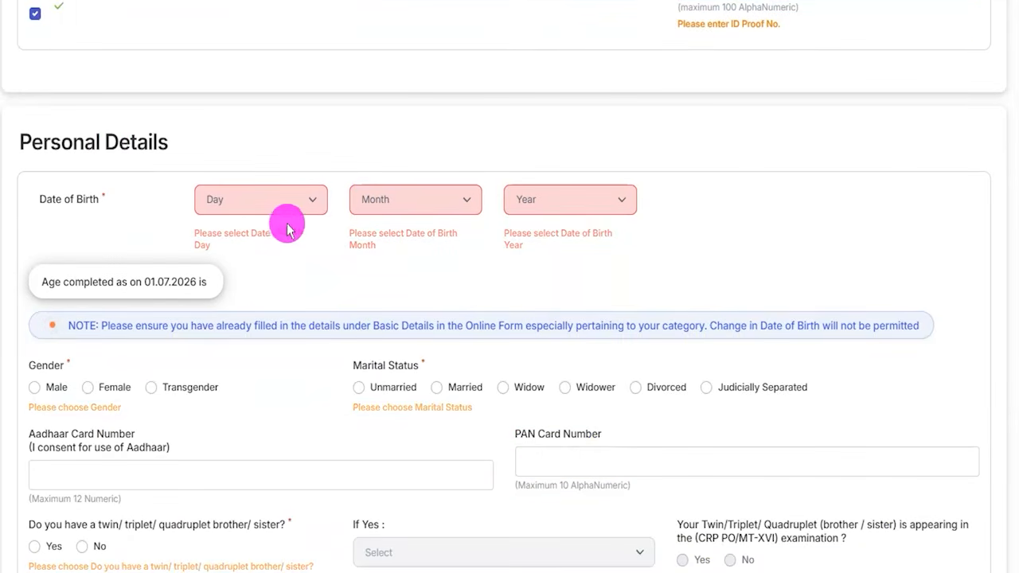
{"action": "scroll", "coordinate": [282, 229], "scroll_direction": "down", "scroll_amount": 1}
{"action": "left_click", "coordinate": [296, 122]}
{"action": "left_click", "coordinate": [385, 121]}
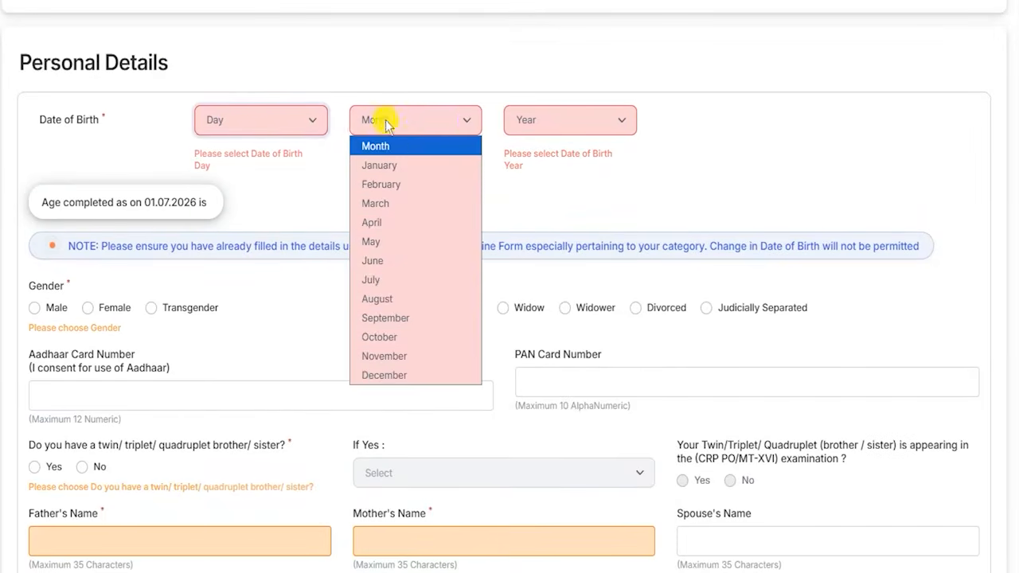
{"action": "left_click", "coordinate": [549, 118]}
{"action": "left_click", "coordinate": [466, 125]}
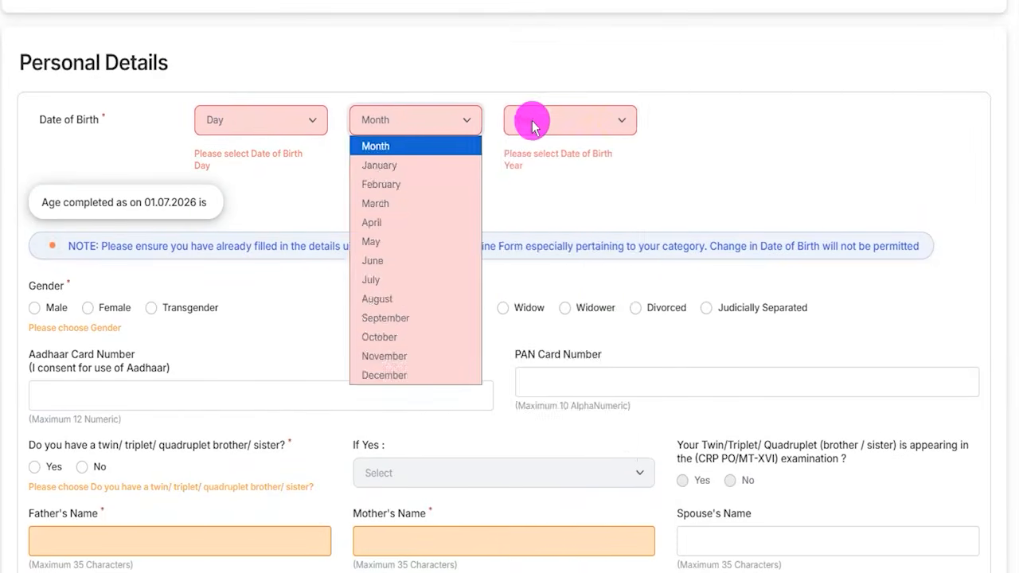
{"action": "left_click", "coordinate": [530, 124]}
{"action": "left_click", "coordinate": [375, 210]}
- Set the Gender to Male and the Marital Status to Unmarried in Personal Details
{"action": "scroll", "coordinate": [263, 211], "scroll_direction": "down", "scroll_amount": 2}
{"action": "left_click", "coordinate": [34, 151]}
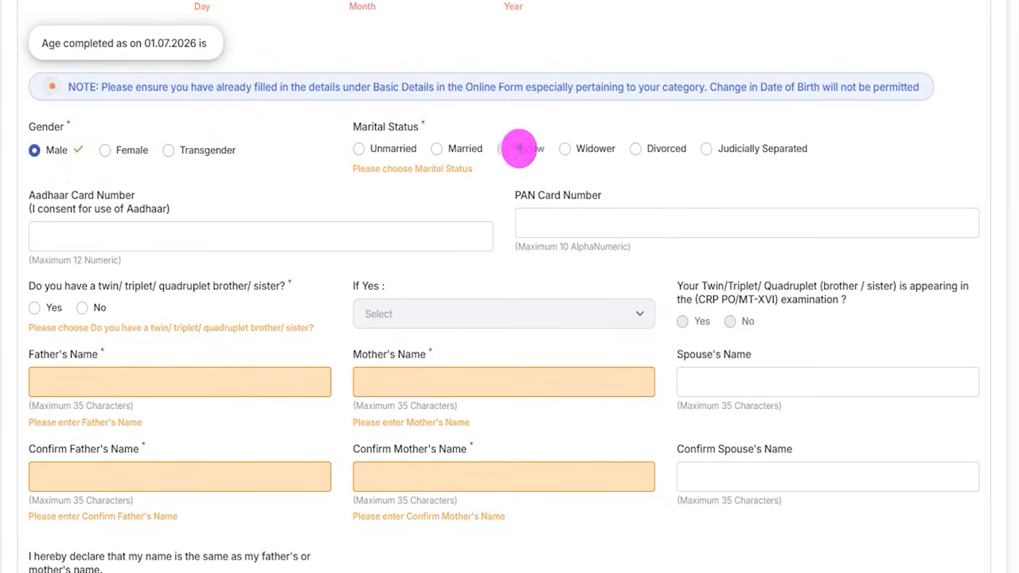
{"action": "left_click", "coordinate": [361, 154]}
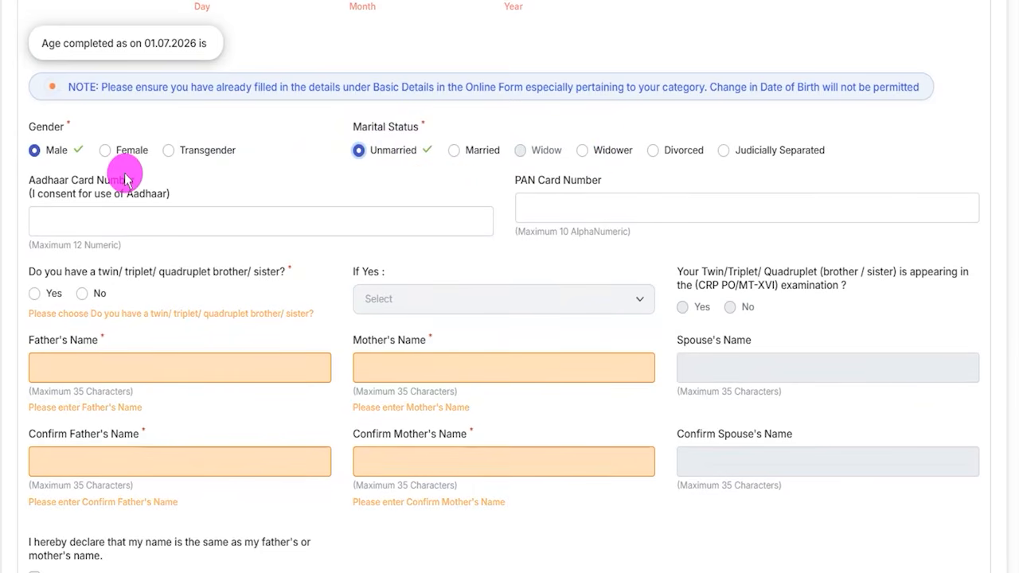
{"action": "left_click", "coordinate": [189, 206]}
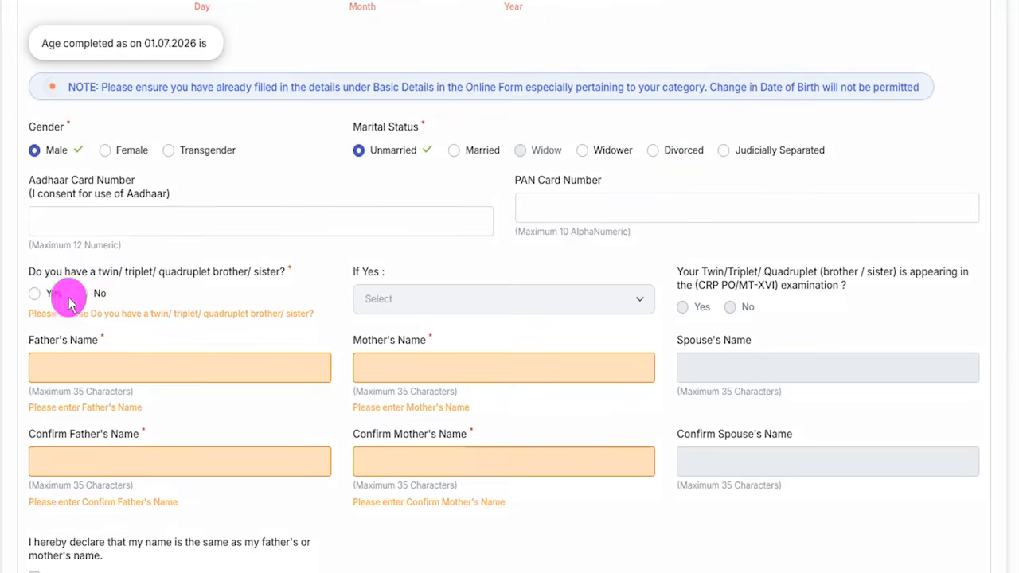
- Try Yes for having a twin/triplet/quadruplet sibling, with Twin and Yes for appearing in CRP PO/MT-XVI, and change the sibling answer to No
{"action": "left_click", "coordinate": [35, 296]}
{"action": "left_click", "coordinate": [376, 310]}
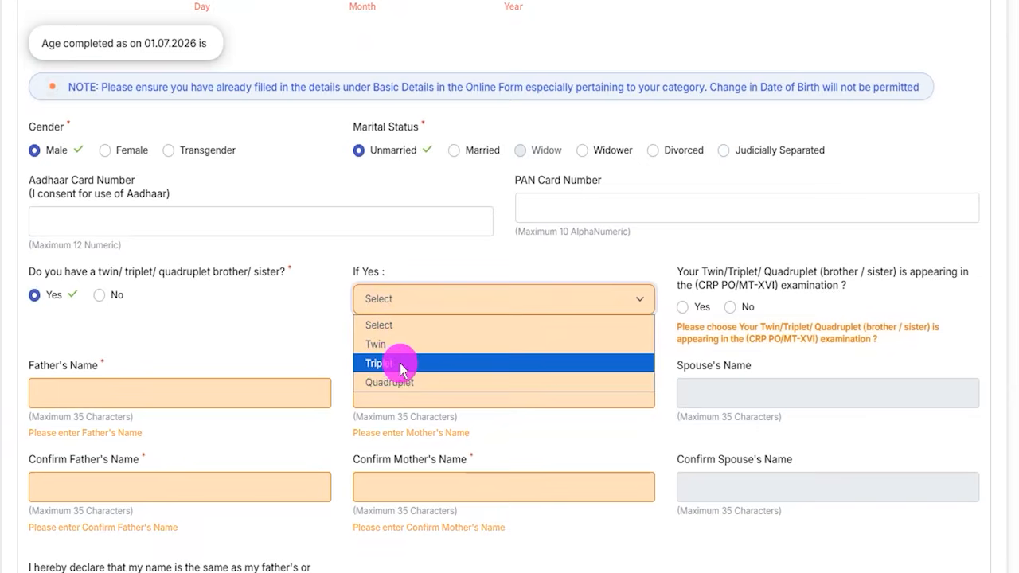
{"action": "left_click", "coordinate": [390, 344]}
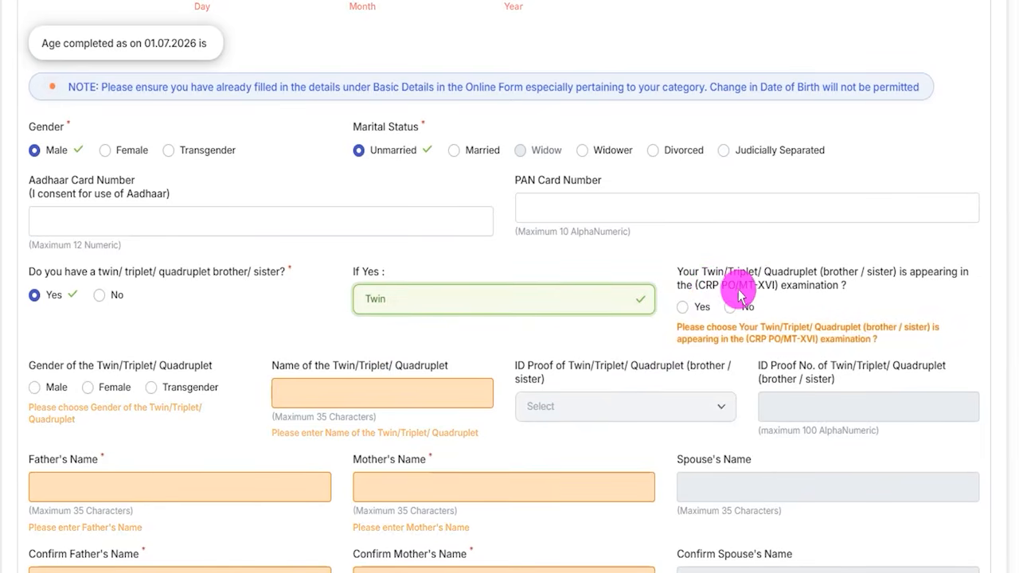
{"action": "left_click", "coordinate": [686, 309]}
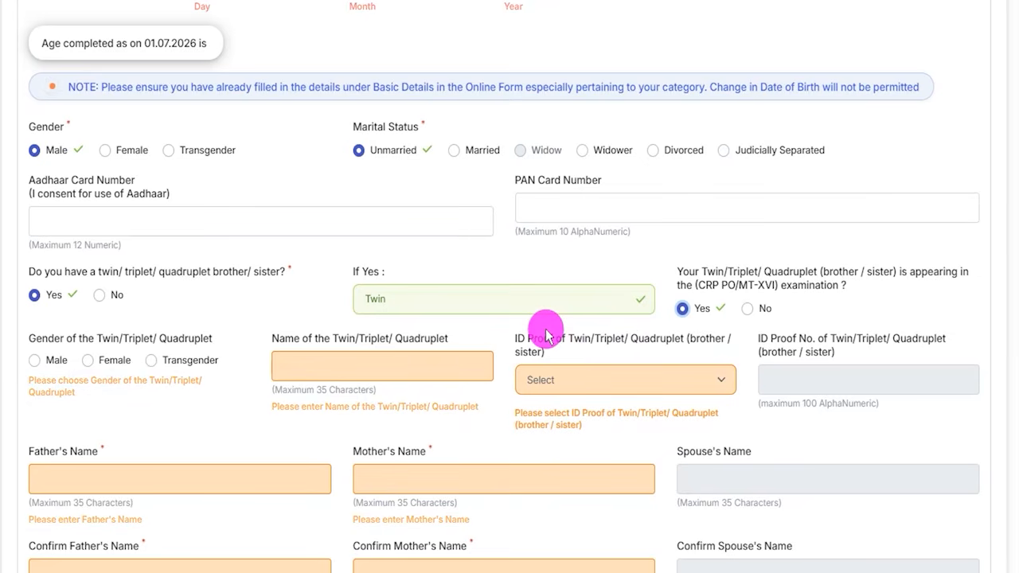
{"action": "left_click", "coordinate": [101, 299]}
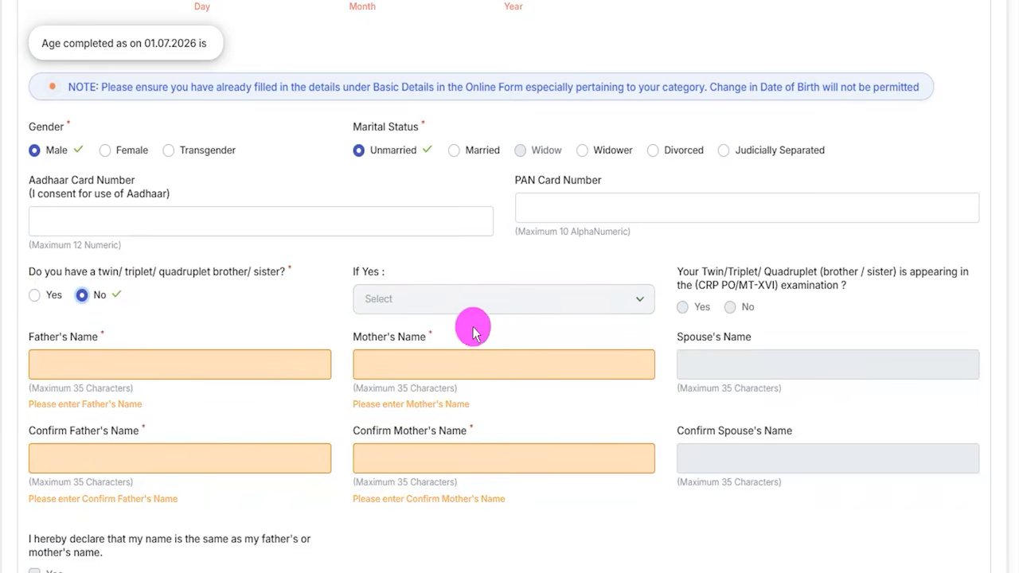
- Mark the father's, mother's and spouse's name fields and their confirmation fields with pen ticks, and clear the marks
{"action": "scroll", "coordinate": [342, 314], "scroll_direction": "down", "scroll_amount": 2}
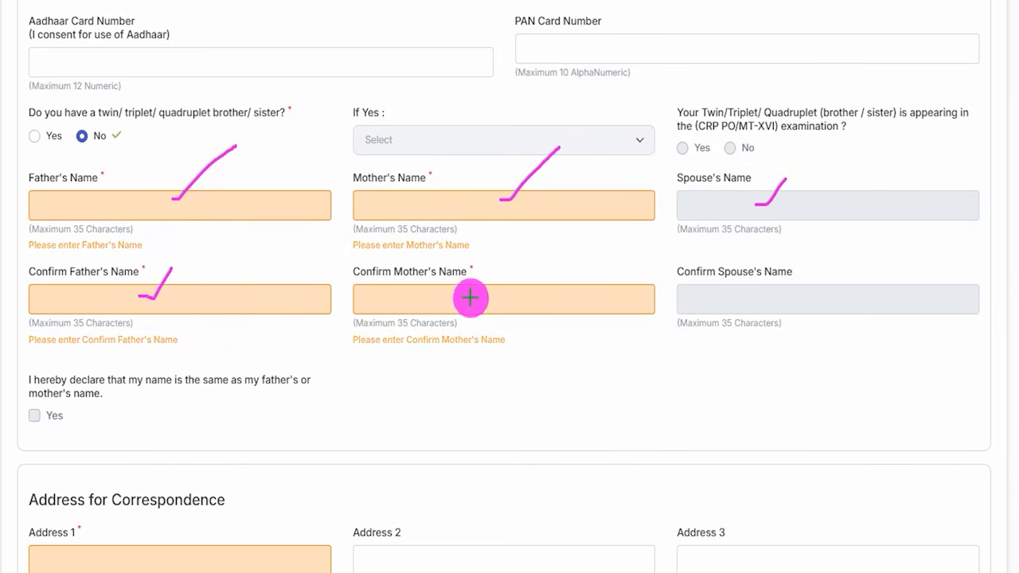
{"action": "left_click_drag", "start_coordinate": [471, 295], "coordinate": [511, 249]}
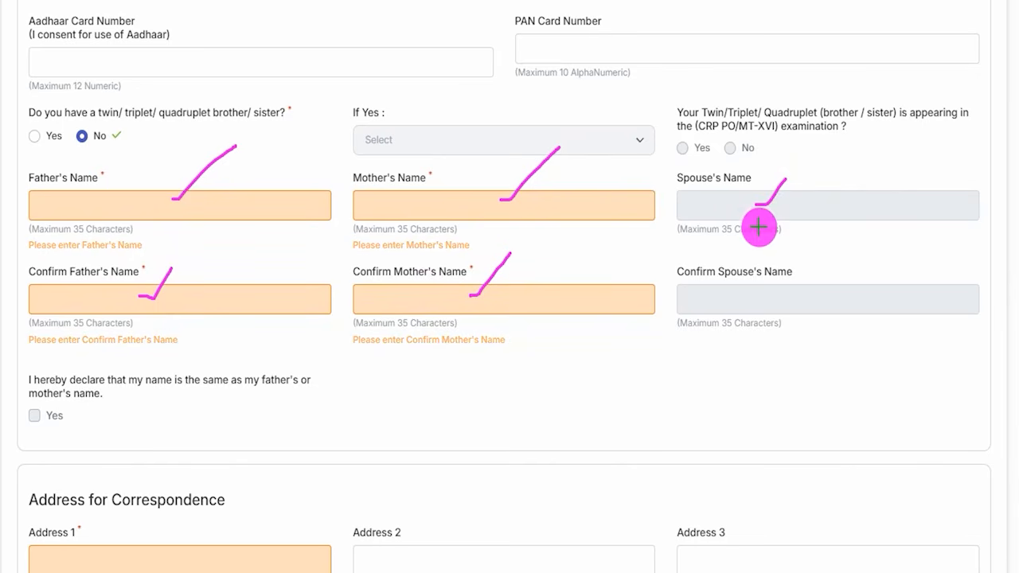
{"action": "left_click_drag", "start_coordinate": [751, 299], "coordinate": [769, 263]}
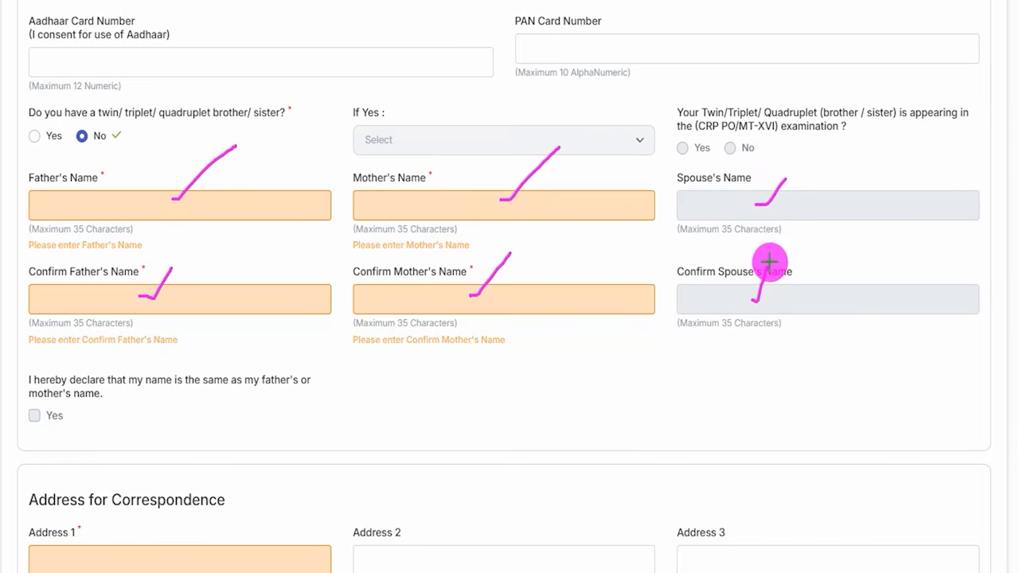
{"action": "key", "text": "Escape"}
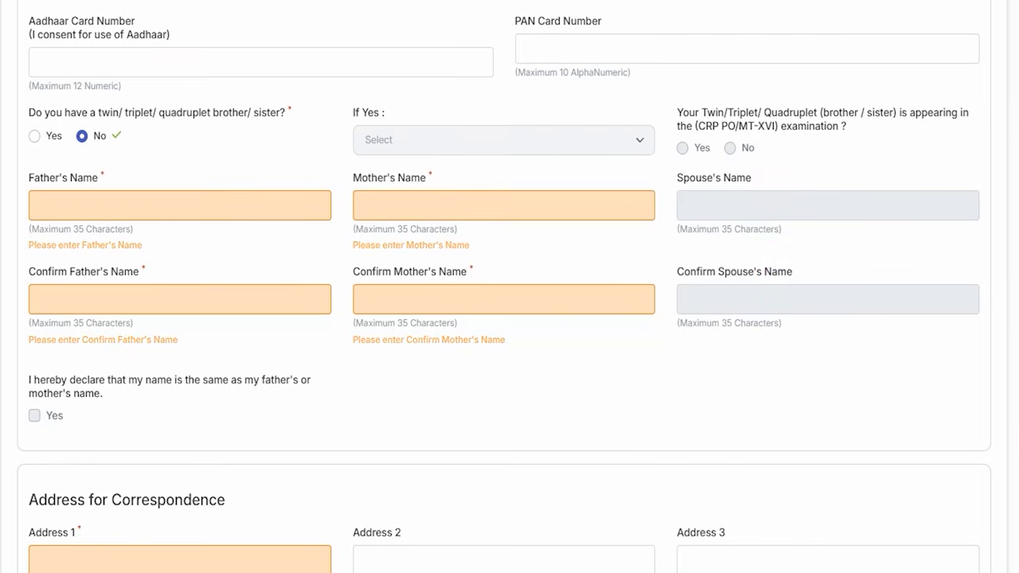
- Review the declaration about the applicant's name being the same as the father's or mother's name
{"action": "scroll", "coordinate": [320, 300], "scroll_direction": "down", "scroll_amount": 2}
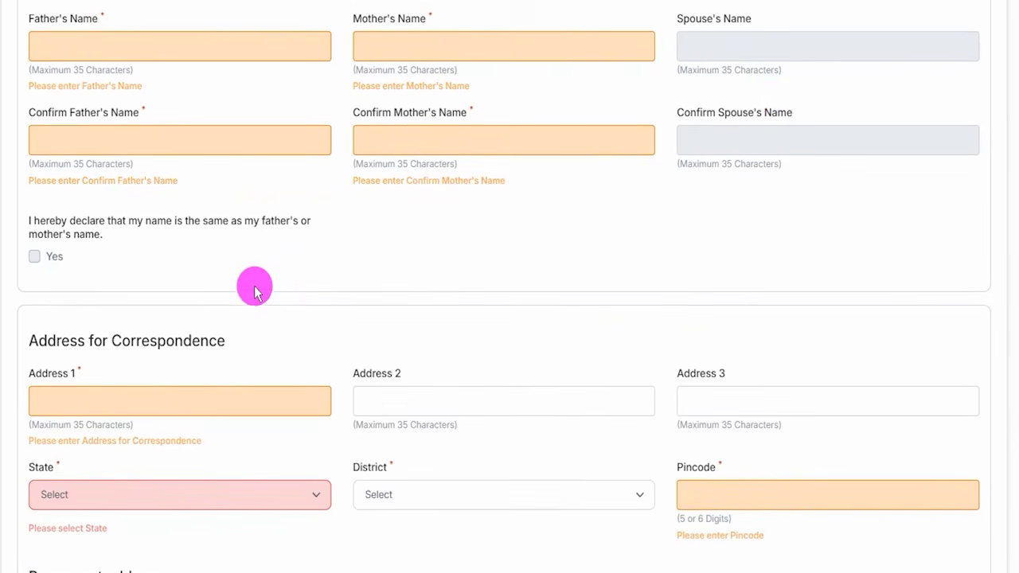
{"action": "scroll", "coordinate": [254, 276], "scroll_direction": "up", "scroll_amount": 2}
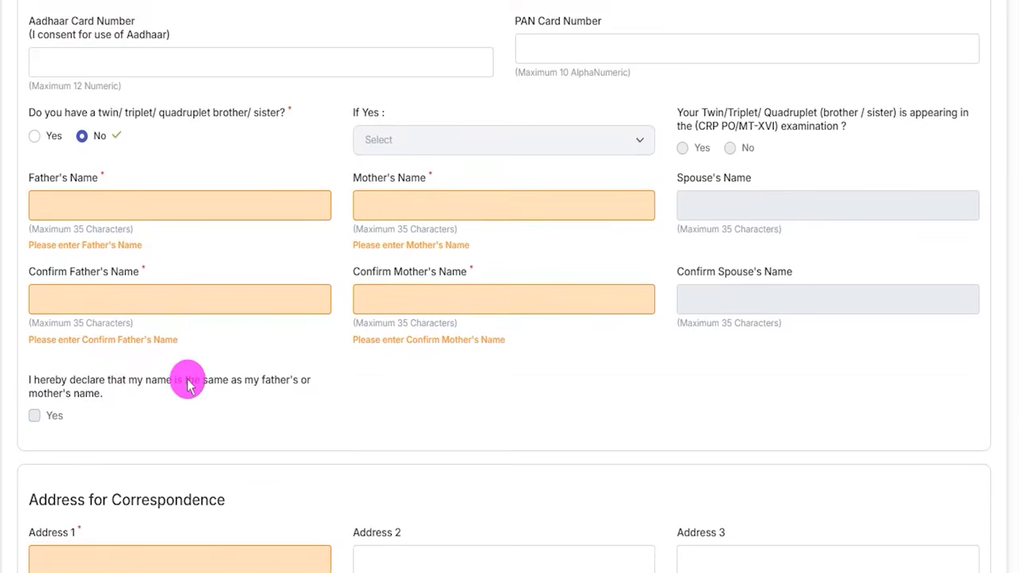
{"action": "scroll", "coordinate": [188, 383], "scroll_direction": "down", "scroll_amount": 1}
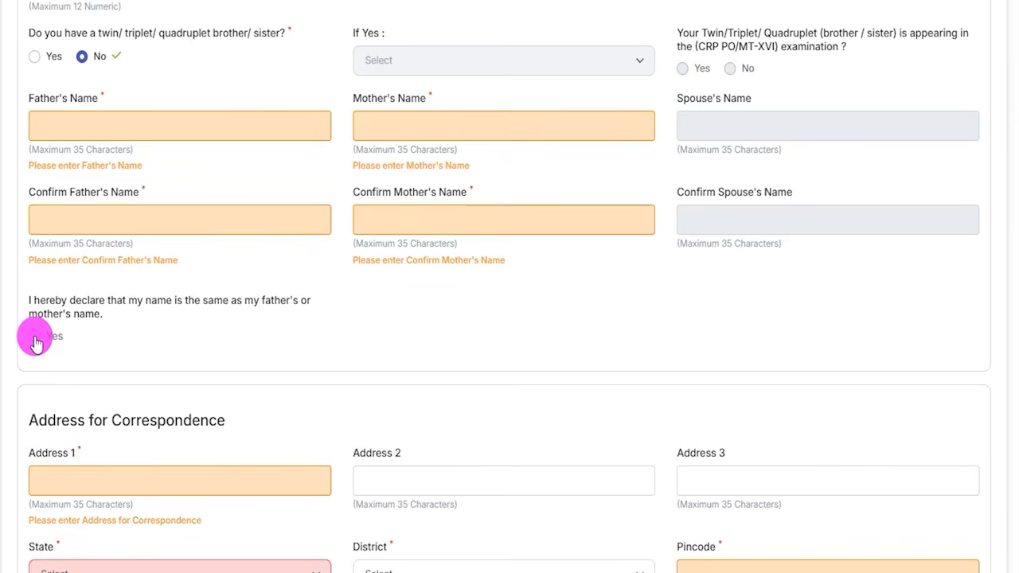
- Mark the Address for Correspondence heading and its address, state, district and pincode fields with pen strokes
{"action": "scroll", "coordinate": [342, 358], "scroll_direction": "down", "scroll_amount": 4}
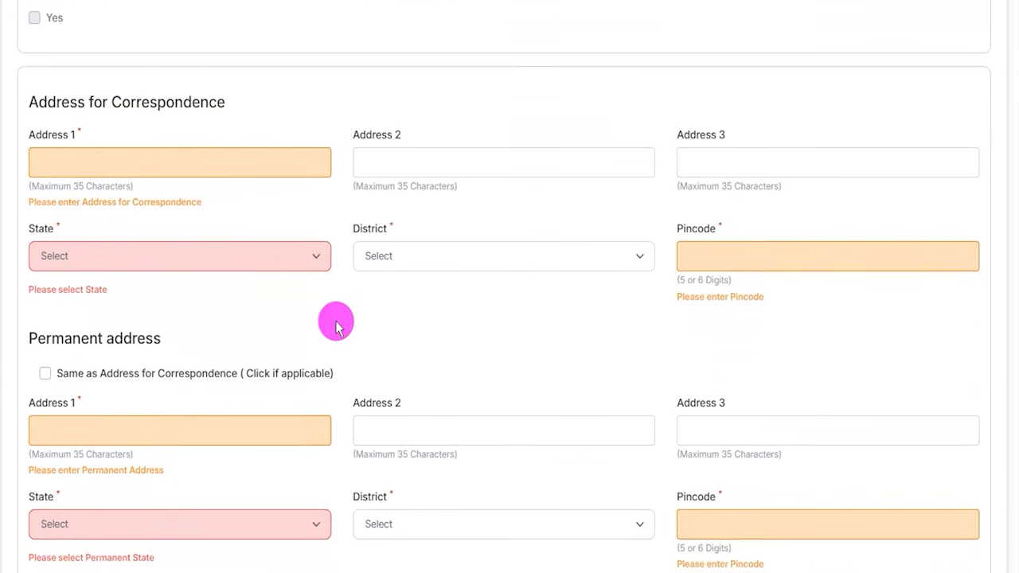
{"action": "scroll", "coordinate": [336, 324], "scroll_direction": "down", "scroll_amount": 1}
{"action": "left_click_drag", "start_coordinate": [164, 36], "coordinate": [215, 7]}
{"action": "left_click_drag", "start_coordinate": [159, 80], "coordinate": [202, 76]}
{"action": "left_click_drag", "start_coordinate": [368, 81], "coordinate": [434, 79]}
{"action": "left_click_drag", "start_coordinate": [715, 82], "coordinate": [688, 84]}
{"action": "left_click", "coordinate": [181, 172]}
{"action": "left_click_drag", "start_coordinate": [395, 176], "coordinate": [444, 176]}
{"action": "left_click_drag", "start_coordinate": [703, 173], "coordinate": [733, 173]}
- Mark the Permanent address heading and its address, state, district and pincode fields with pen strokes
{"action": "left_click_drag", "start_coordinate": [173, 260], "coordinate": [230, 228]}
{"action": "left_click_drag", "start_coordinate": [168, 351], "coordinate": [229, 351]}
{"action": "left_click_drag", "start_coordinate": [392, 347], "coordinate": [442, 347]}
{"action": "left_click_drag", "start_coordinate": [678, 349], "coordinate": [751, 349]}
{"action": "left_click_drag", "start_coordinate": [148, 444], "coordinate": [183, 443]}
{"action": "left_click_drag", "start_coordinate": [446, 445], "coordinate": [495, 445]}
{"action": "left_click_drag", "start_coordinate": [730, 444], "coordinate": [765, 443]}
{"action": "left_click_drag", "start_coordinate": [176, 268], "coordinate": [216, 248]}
- Highlight the Same as Address for Correspondence option and both address sections with pen strokes, and clear all the marks
{"action": "left_click_drag", "start_coordinate": [225, 34], "coordinate": [251, 4]}
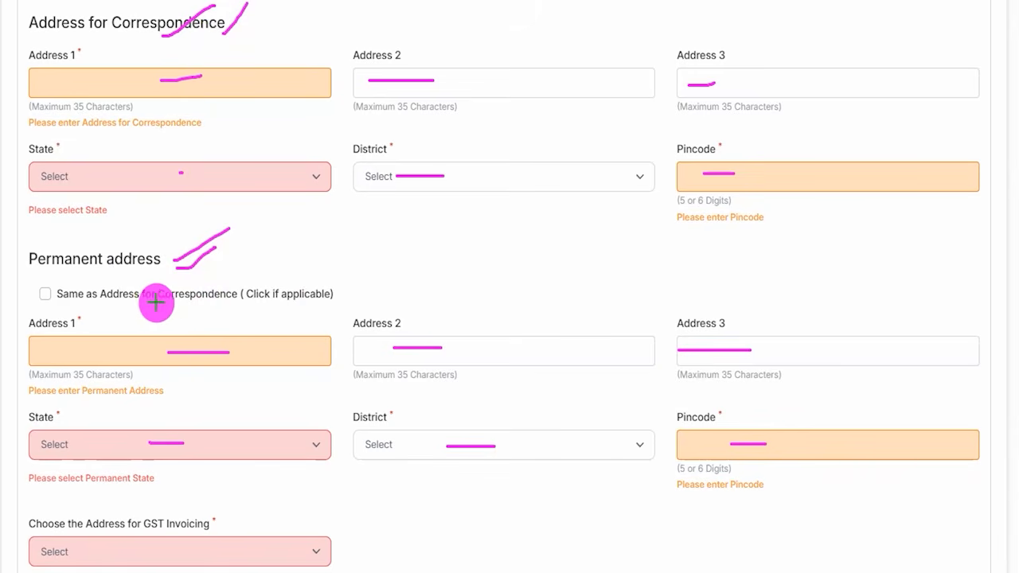
{"action": "mouse_move", "coordinate": [45, 294]}
{"action": "left_mouse_down"}
{"action": "mouse_move", "coordinate": [72, 256]}
{"action": "mouse_move", "coordinate": [148, 244]}
{"action": "left_mouse_up"}
{"action": "left_click_drag", "start_coordinate": [127, 38], "coordinate": [171, 3]}
{"action": "left_click_drag", "start_coordinate": [209, 437], "coordinate": [256, 434]}
{"action": "left_click_drag", "start_coordinate": [255, 356], "coordinate": [285, 356]}
{"action": "left_click_drag", "start_coordinate": [539, 367], "coordinate": [552, 365]}
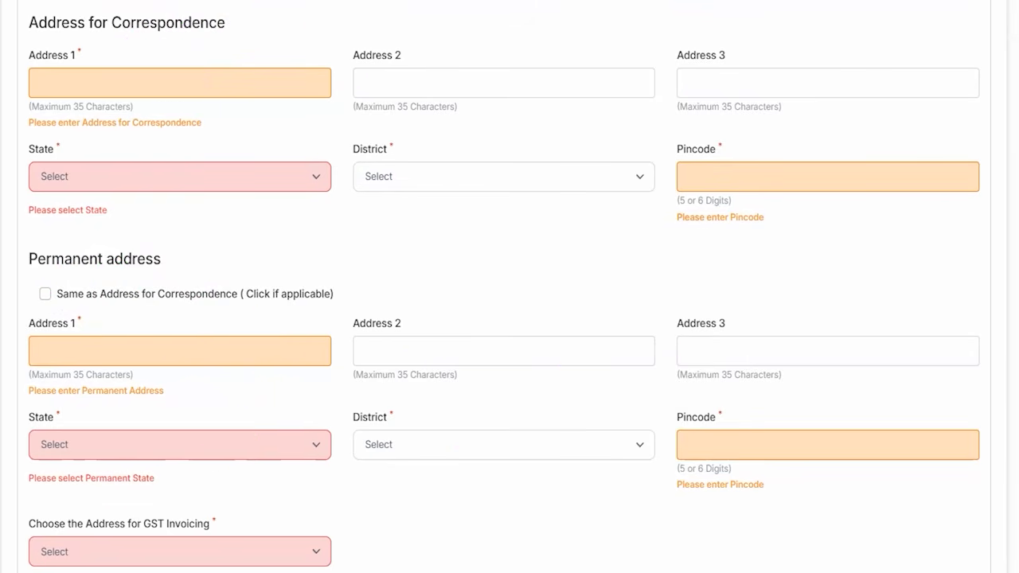
- Choose Permanent Address as the address for GST Invoicing
{"action": "scroll", "coordinate": [294, 318], "scroll_direction": "down", "scroll_amount": 3}
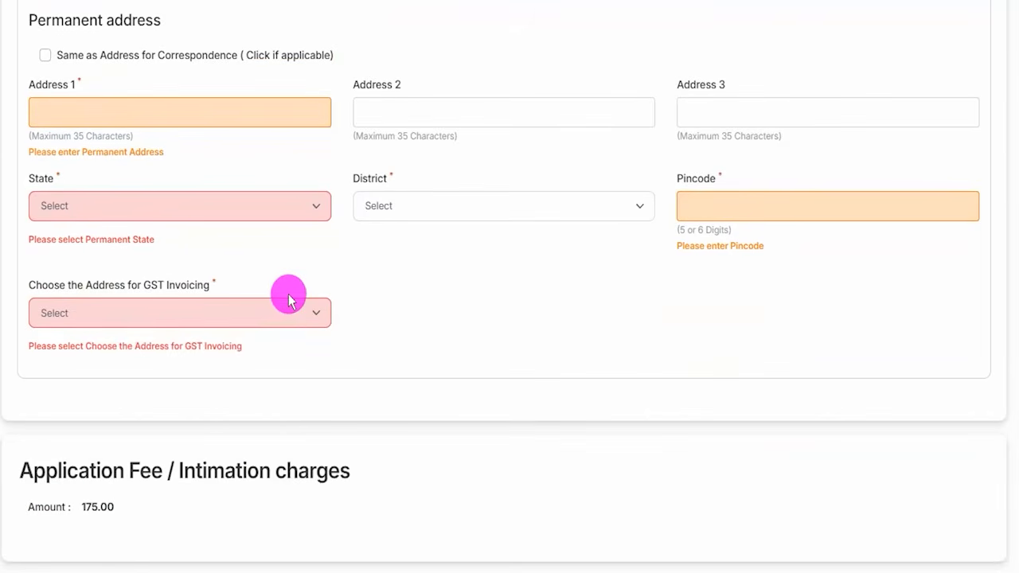
{"action": "left_click", "coordinate": [201, 314]}
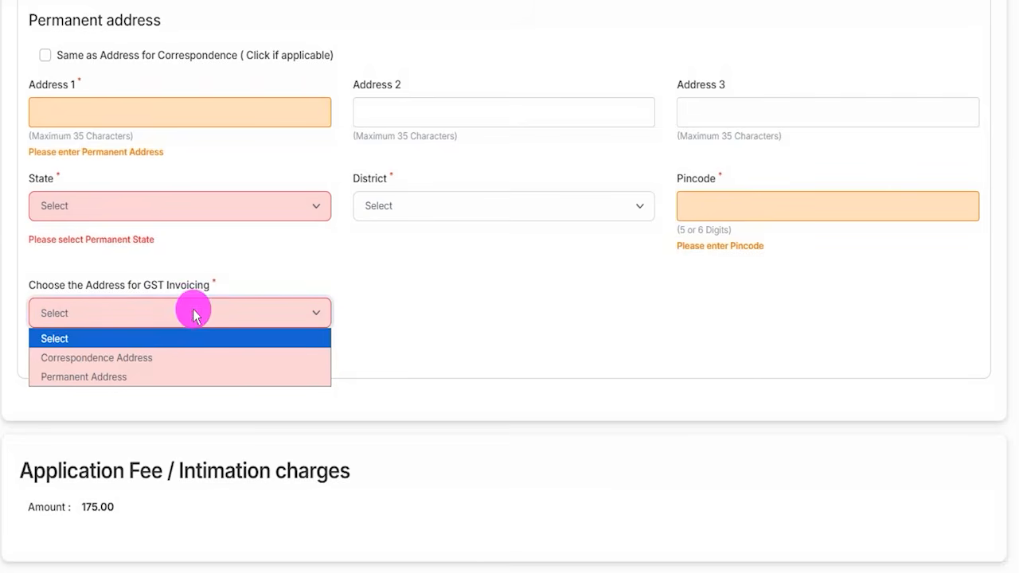
{"action": "left_click", "coordinate": [101, 378]}
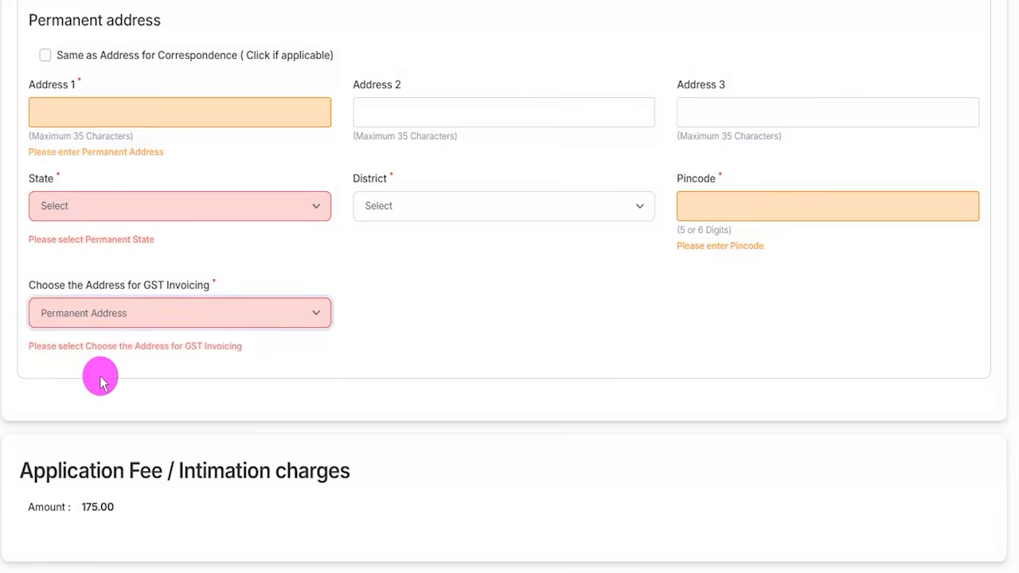
- Box the application fee amount and draw arrows to Validate your details and Save & Next
{"action": "scroll", "coordinate": [376, 367], "scroll_direction": "down", "scroll_amount": 2}
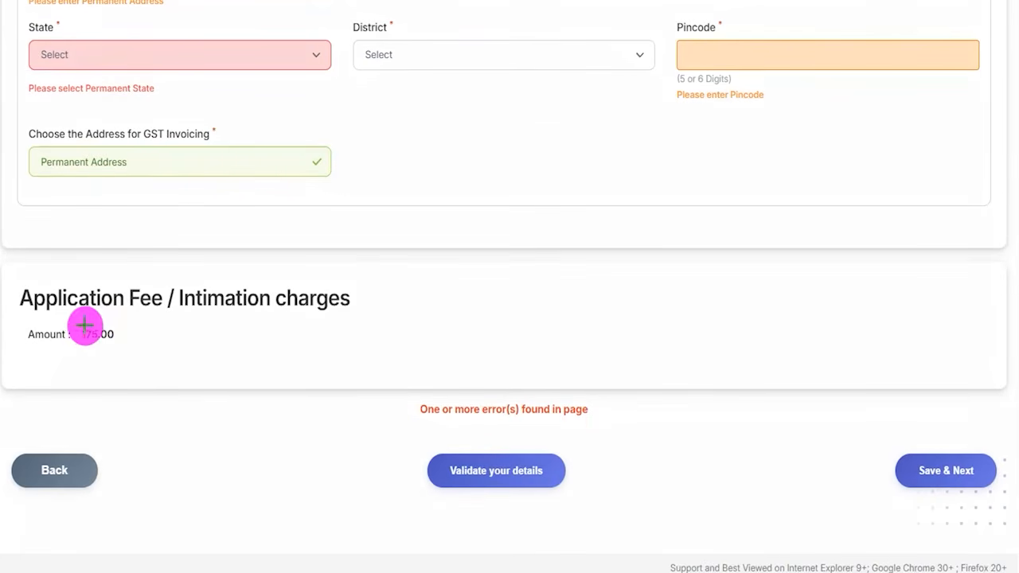
{"action": "left_click_drag", "start_coordinate": [66, 316], "coordinate": [137, 358]}
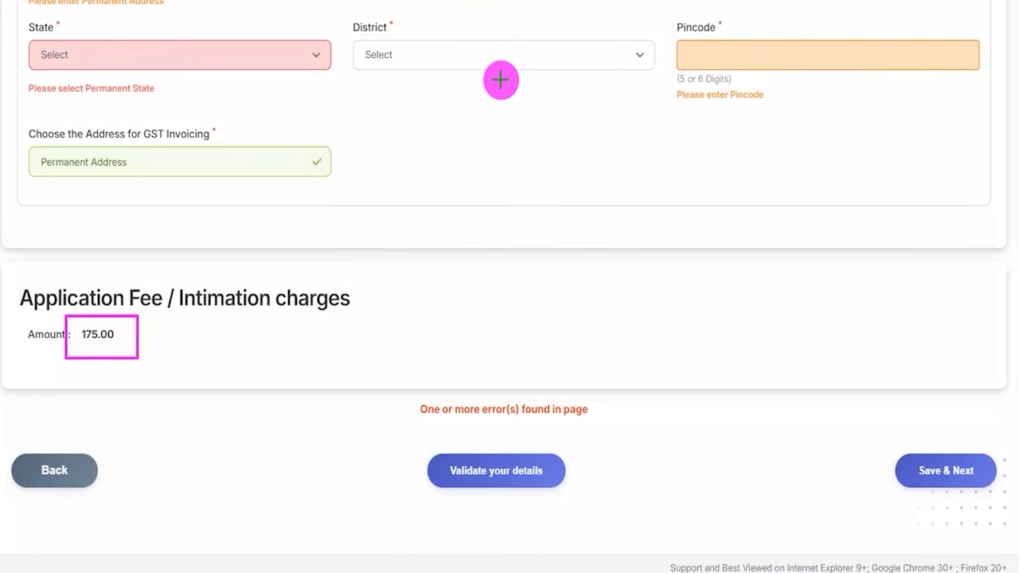
{"action": "left_click_drag", "start_coordinate": [229, 465], "coordinate": [420, 473]}
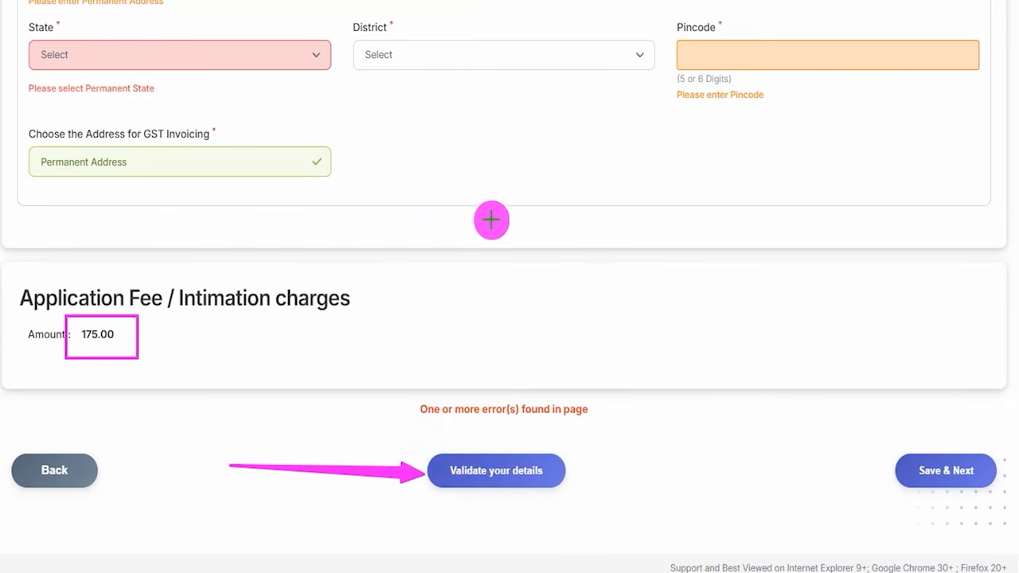
{"action": "left_click_drag", "start_coordinate": [844, 336], "coordinate": [910, 456]}
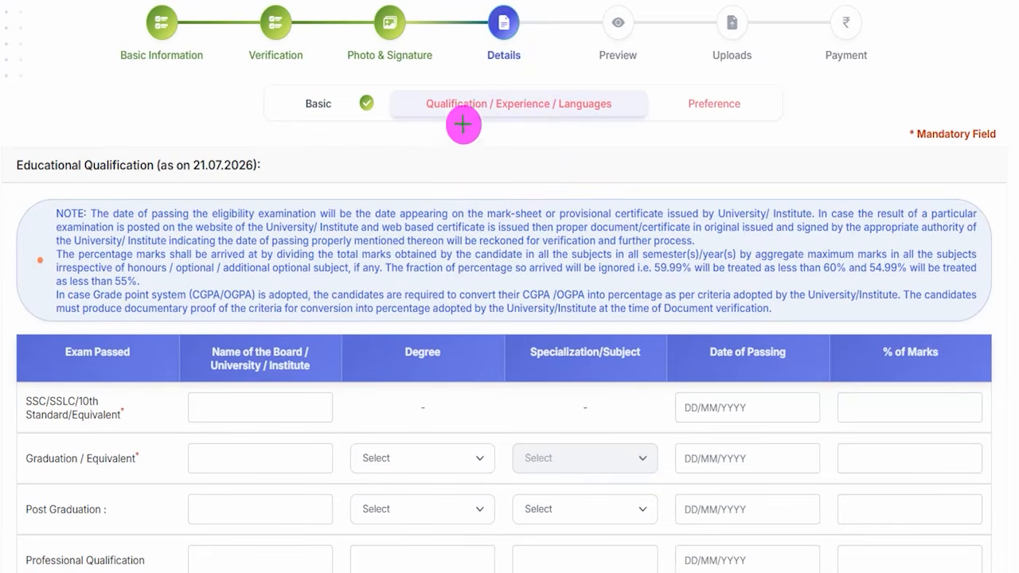
- Mark the Qualification / Experience / Languages heading and the SSC/SSLC/10th row of the Educational Qualification table with pen strokes
{"action": "left_click_drag", "start_coordinate": [457, 131], "coordinate": [488, 98]}
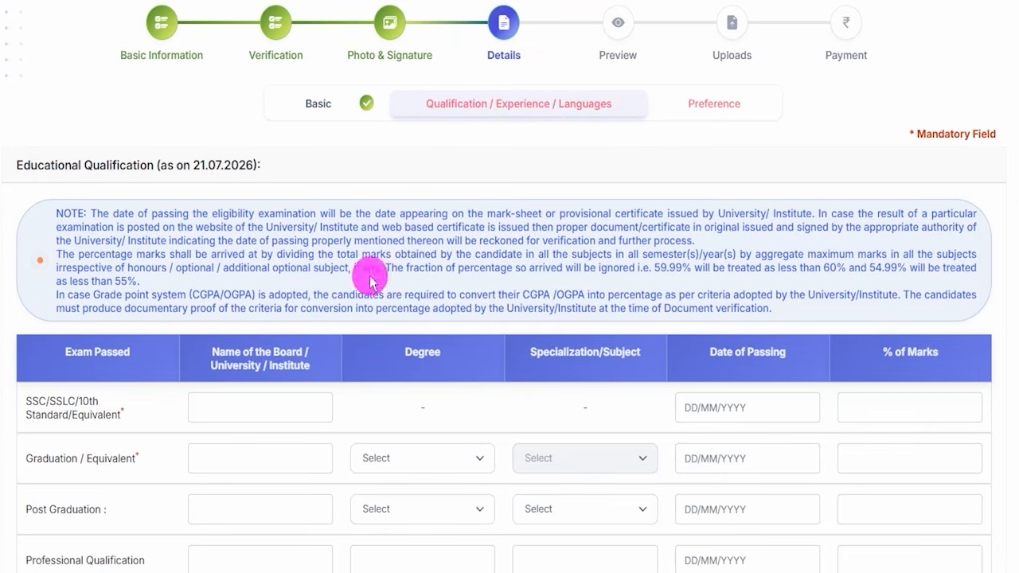
{"action": "scroll", "coordinate": [341, 390], "scroll_direction": "down", "scroll_amount": 2}
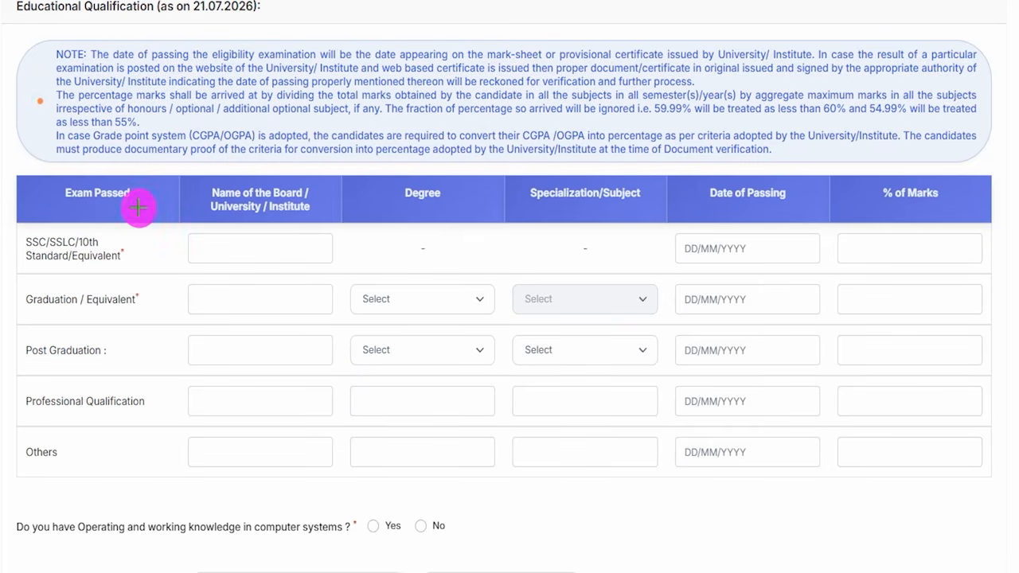
{"action": "left_click_drag", "start_coordinate": [147, 211], "coordinate": [119, 243]}
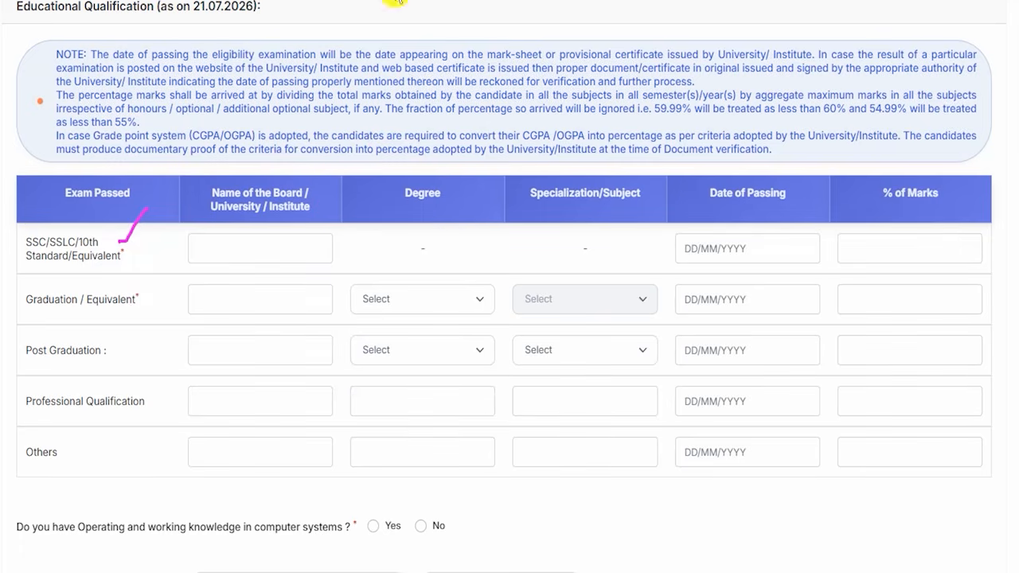
- Enter CBSE as the board and 90.00 as the percentage of marks in the SSC/SSLC/10th row
{"action": "left_click", "coordinate": [226, 251]}
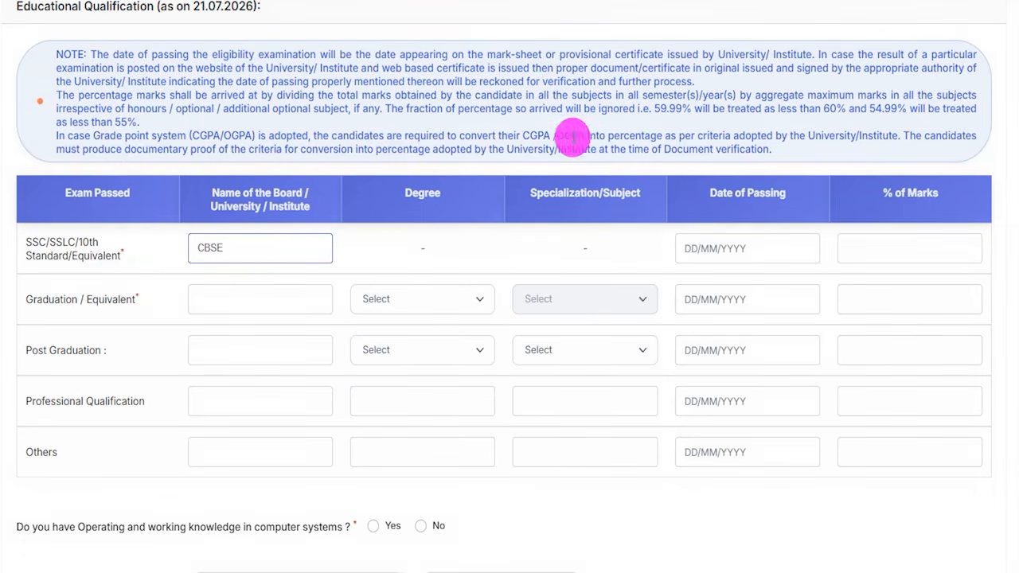
{"action": "left_click", "coordinate": [729, 249]}
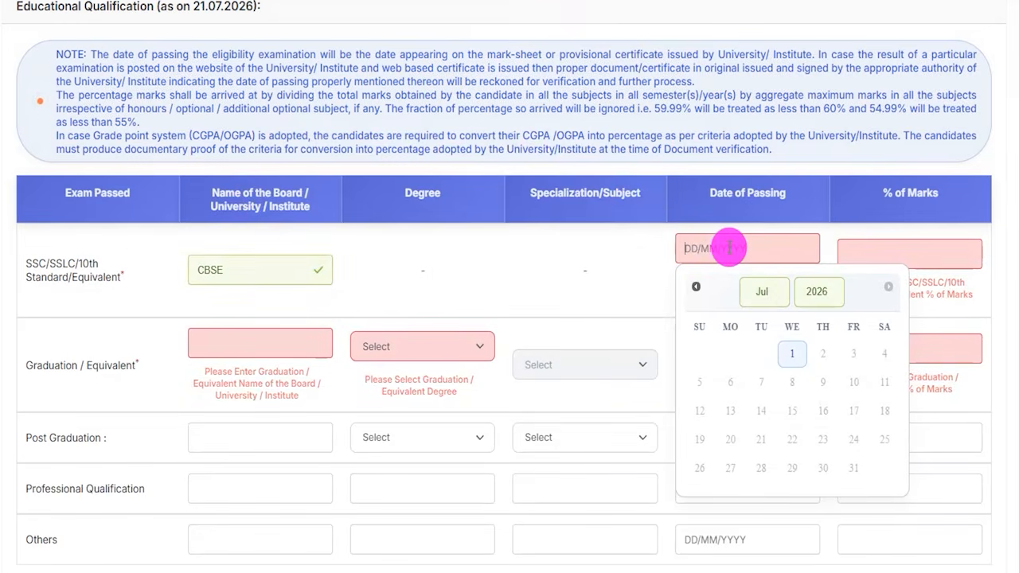
{"action": "left_click", "coordinate": [881, 254]}
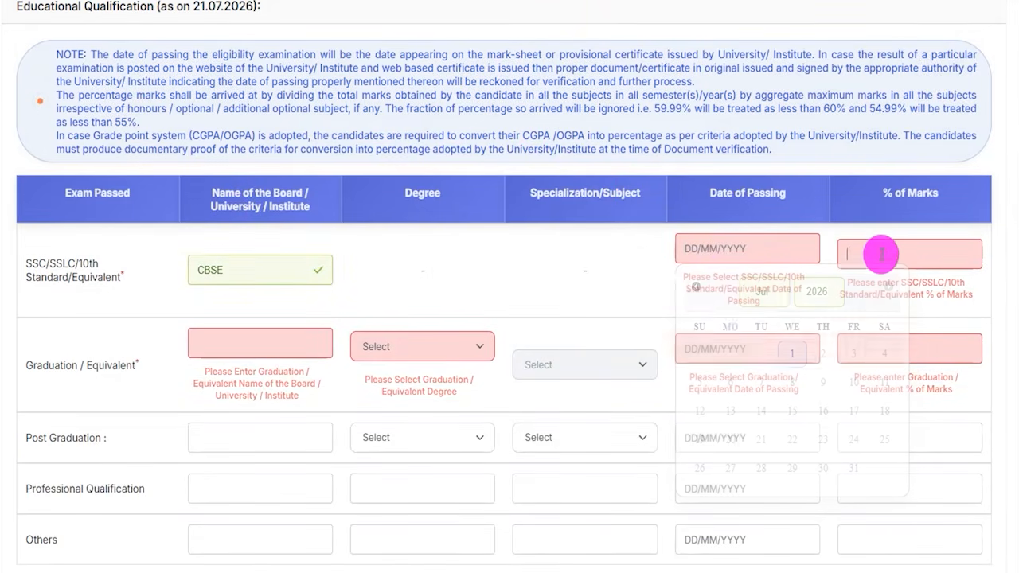
{"action": "type", "text": "90.0"}
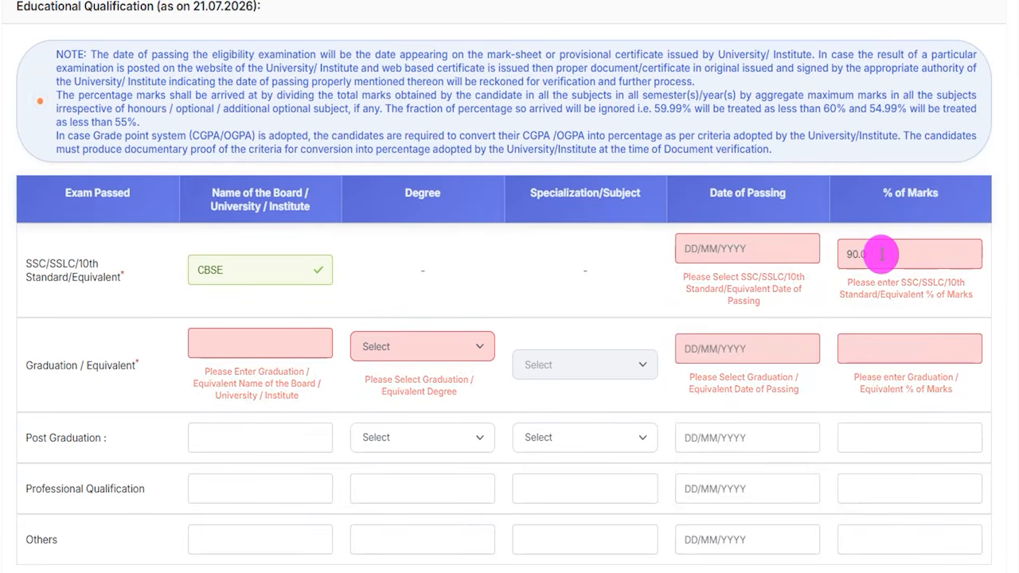
{"action": "type", "text": "0"}
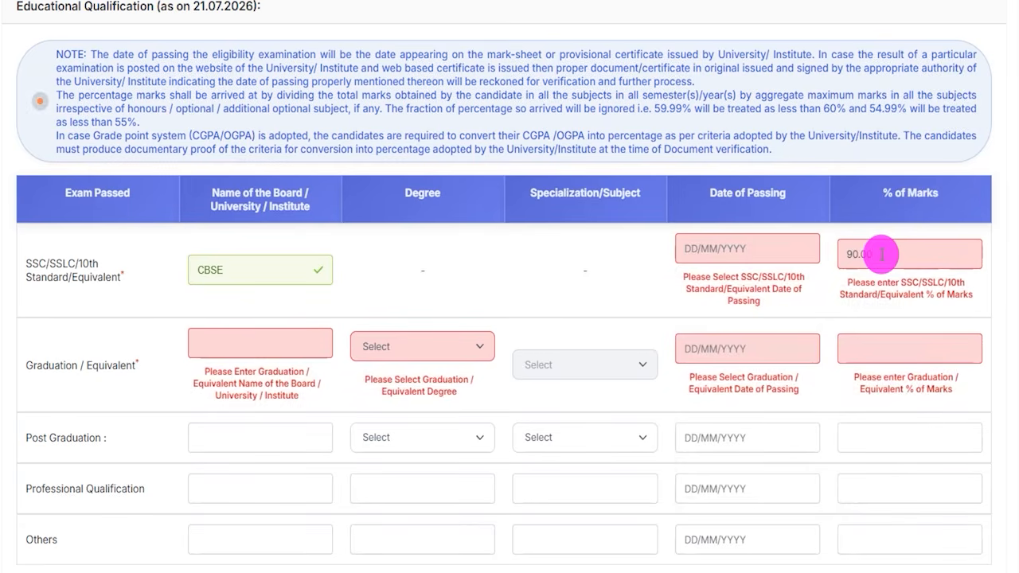
{"action": "left_click", "coordinate": [93, 366]}
- Fill the Graduation row with CCS as the university, Bachelor of Arts (B.A.) as the degree and Hindi as the subject
{"action": "scroll", "coordinate": [116, 324], "scroll_direction": "down", "scroll_amount": 1}
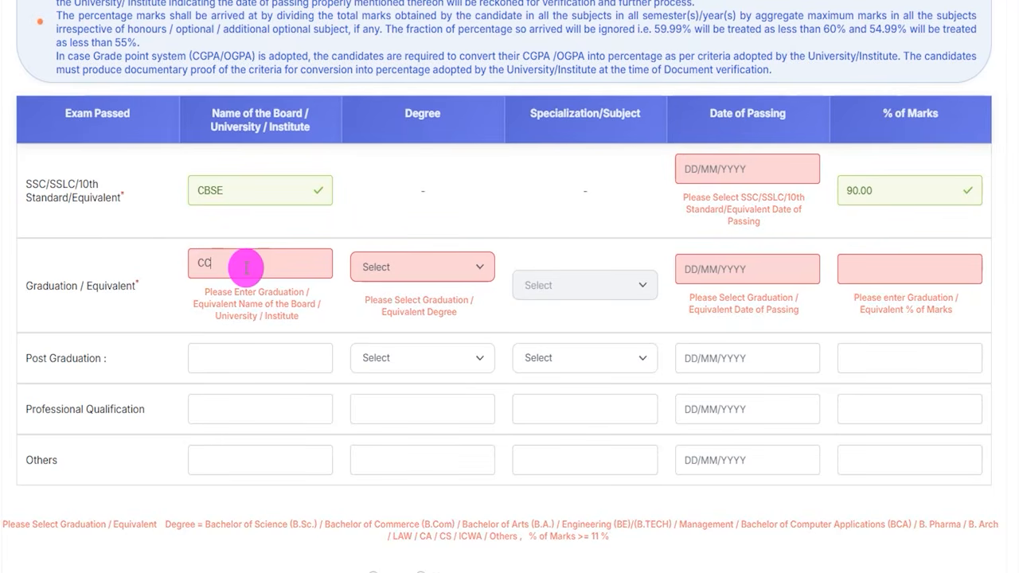
{"action": "type", "text": "S"}
{"action": "left_click", "coordinate": [413, 267]}
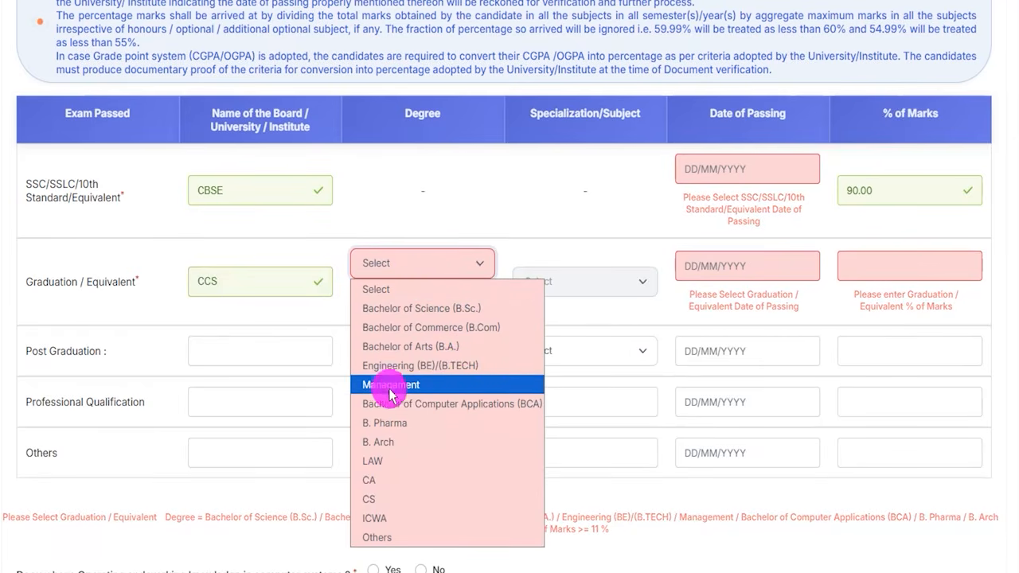
{"action": "left_click", "coordinate": [450, 348]}
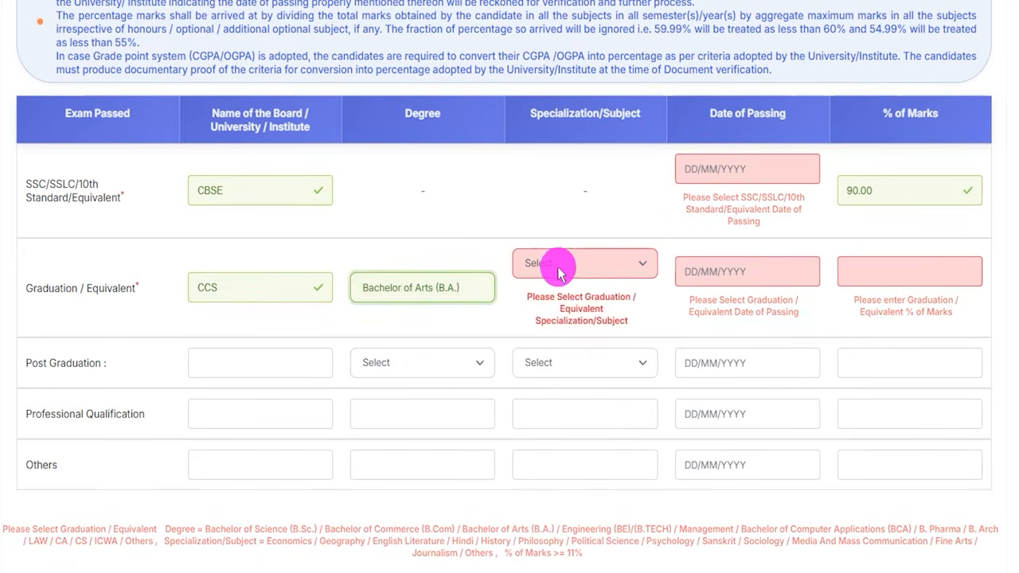
{"action": "left_click", "coordinate": [559, 267]}
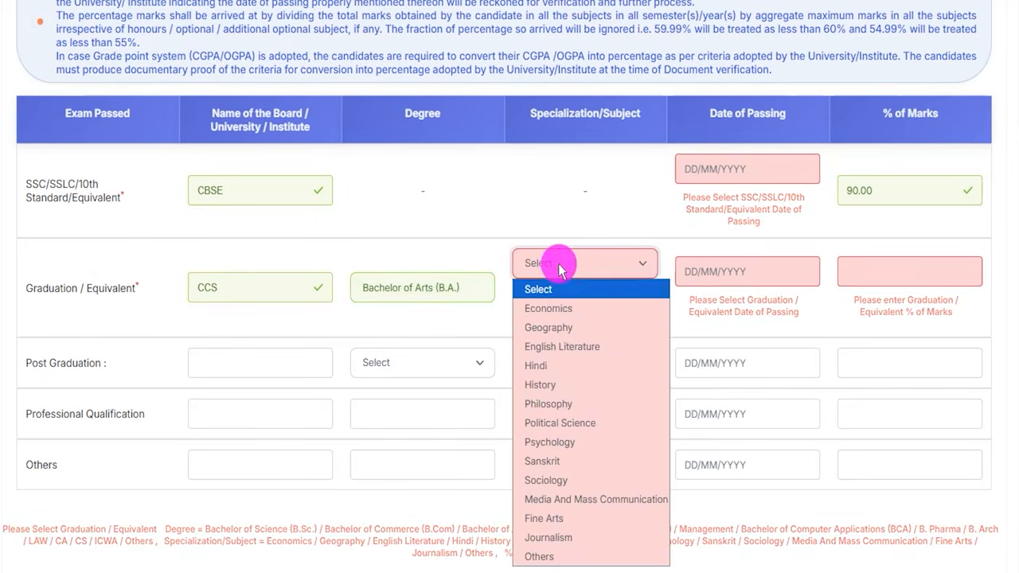
{"action": "left_click", "coordinate": [538, 366]}
- Enter 80.00 as the Graduation percentage of marks and dismiss the notice about calculating percentages
{"action": "left_click", "coordinate": [736, 262]}
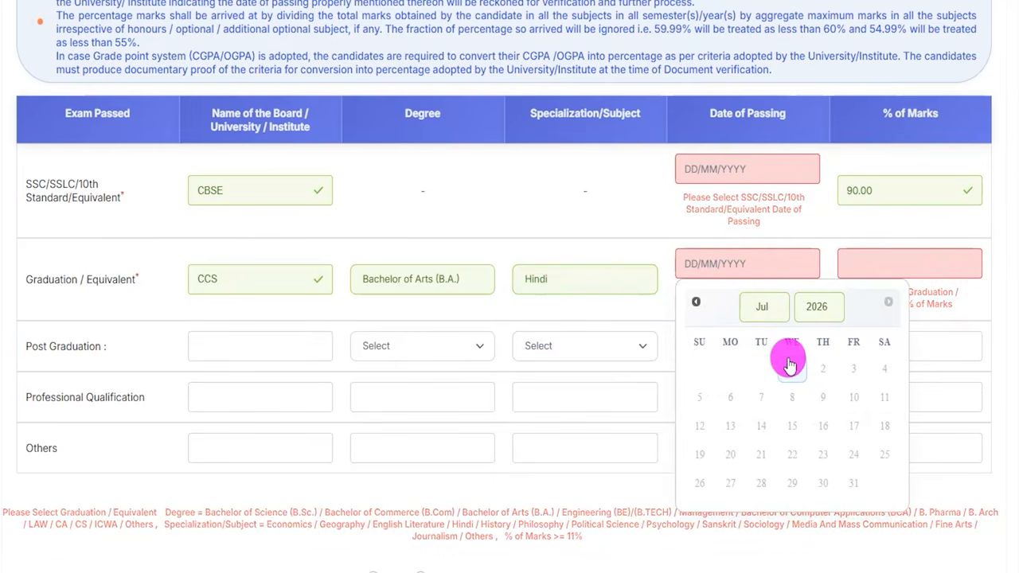
{"action": "left_click", "coordinate": [865, 264]}
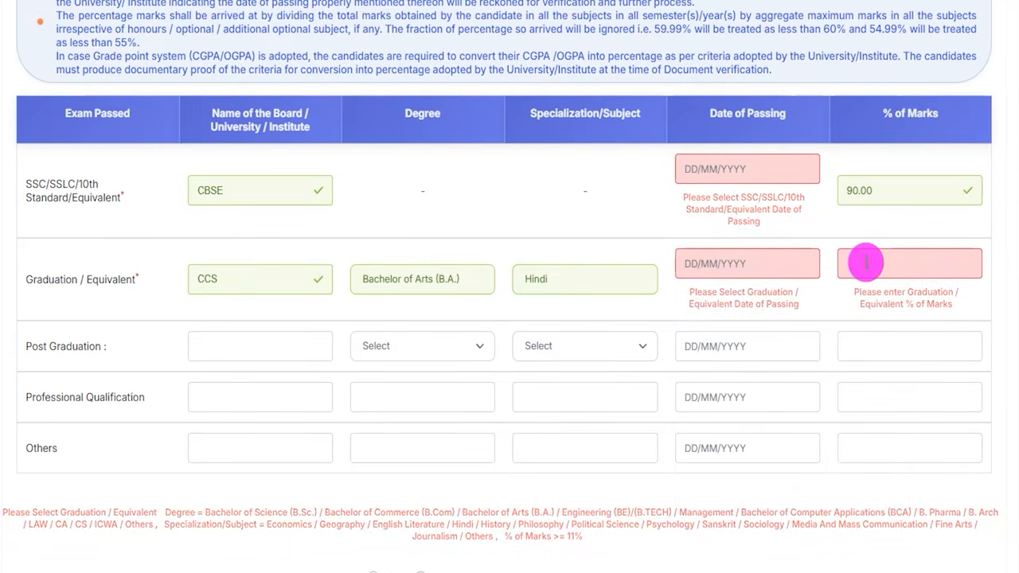
{"action": "type", "text": "60.00"}
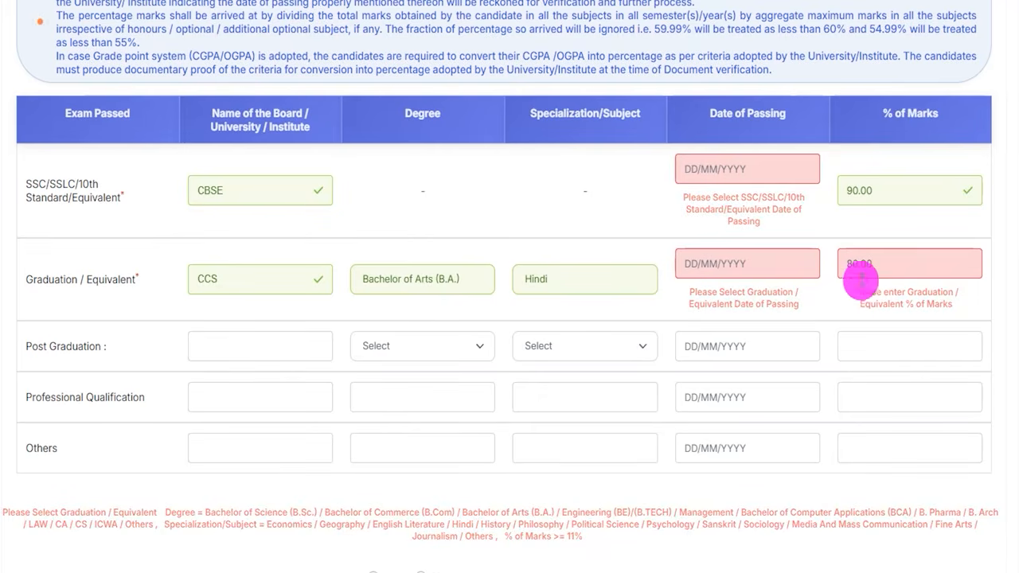
{"action": "left_click", "coordinate": [836, 296]}
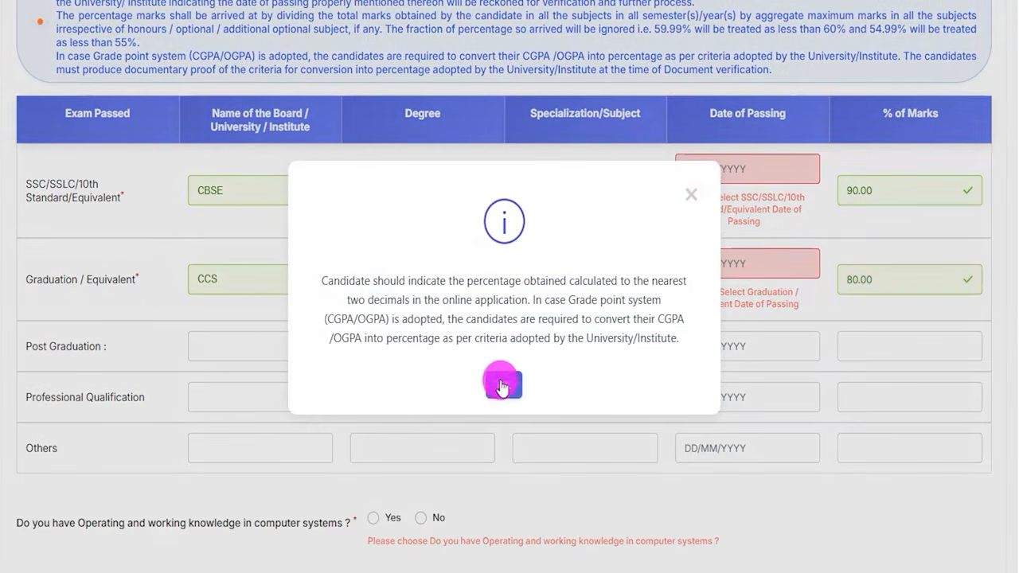
{"action": "left_click", "coordinate": [501, 386]}
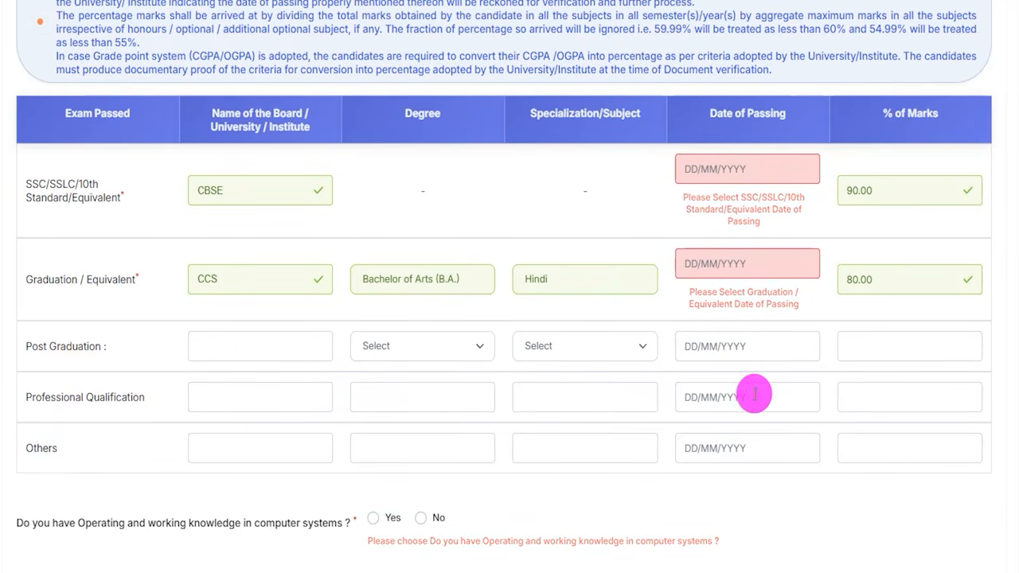
- Answer Yes to having working knowledge of computer systems and try the Diploma in and Degree in options as its details
{"action": "scroll", "coordinate": [295, 488], "scroll_direction": "down", "scroll_amount": 3}
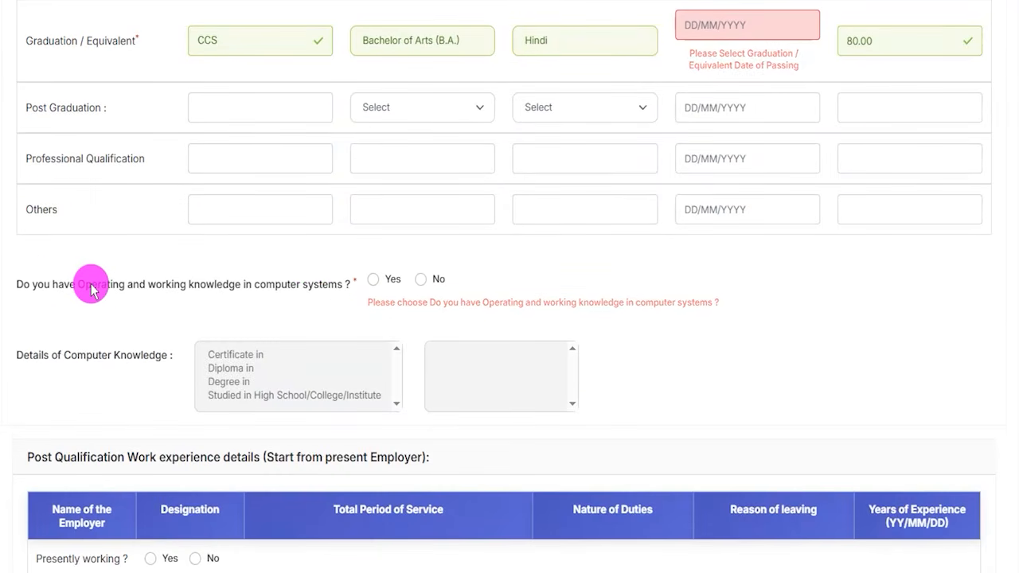
{"action": "left_click", "coordinate": [374, 282]}
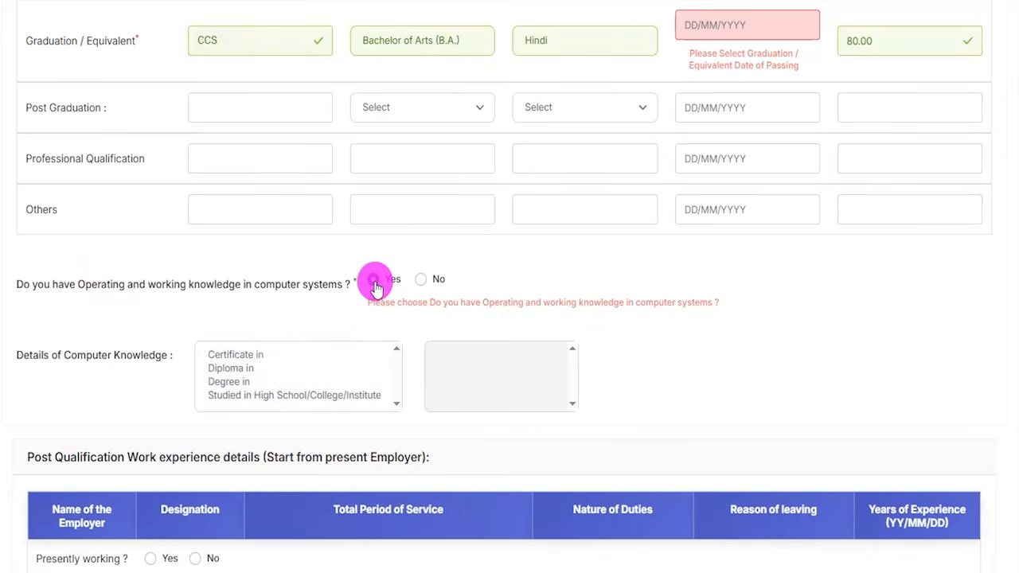
{"action": "left_click", "coordinate": [251, 345]}
{"action": "left_click", "coordinate": [244, 358]}
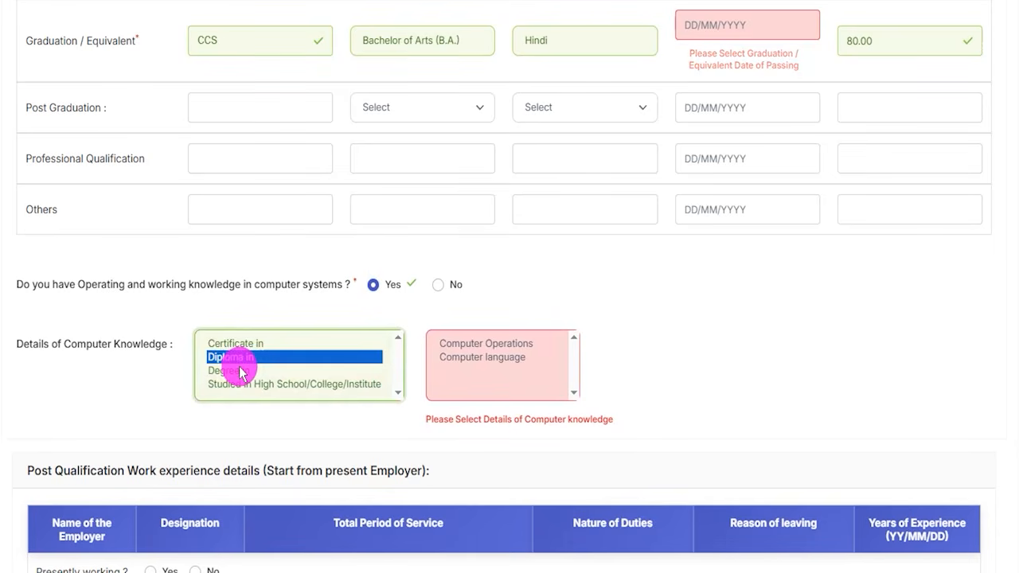
{"action": "left_click", "coordinate": [240, 371]}
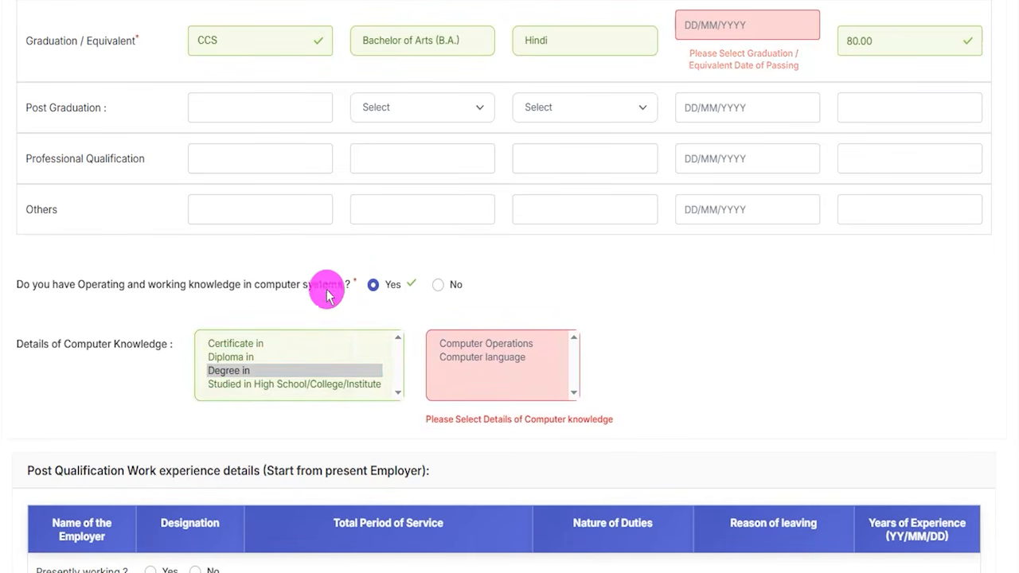
- Set the answer about operating and working knowledge in computer systems to No
{"action": "left_click", "coordinate": [437, 286]}
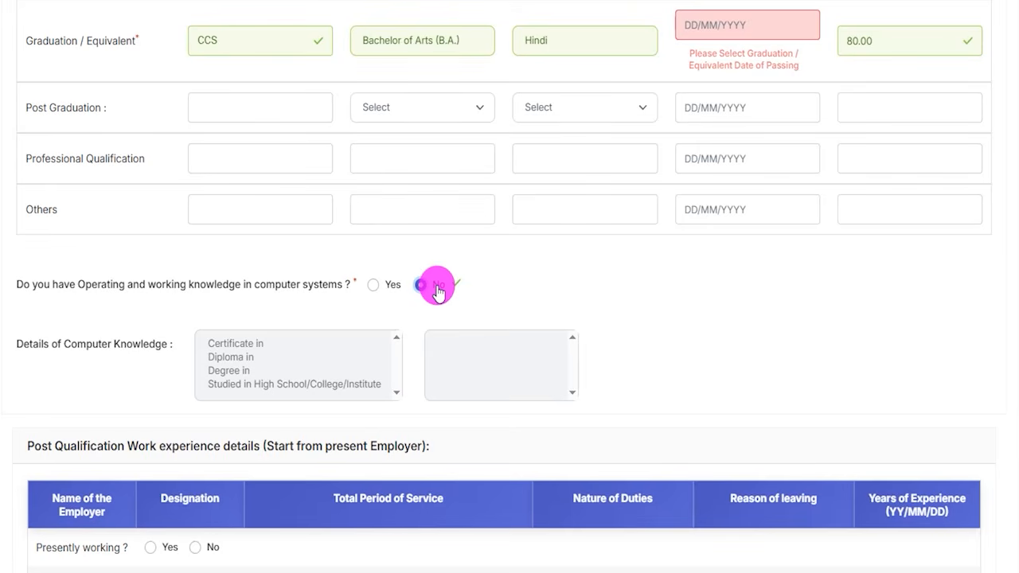
- Mark the work experience table, its Presently working options and the employer and designation fields with pen strokes
{"action": "scroll", "coordinate": [369, 357], "scroll_direction": "down", "scroll_amount": 3}
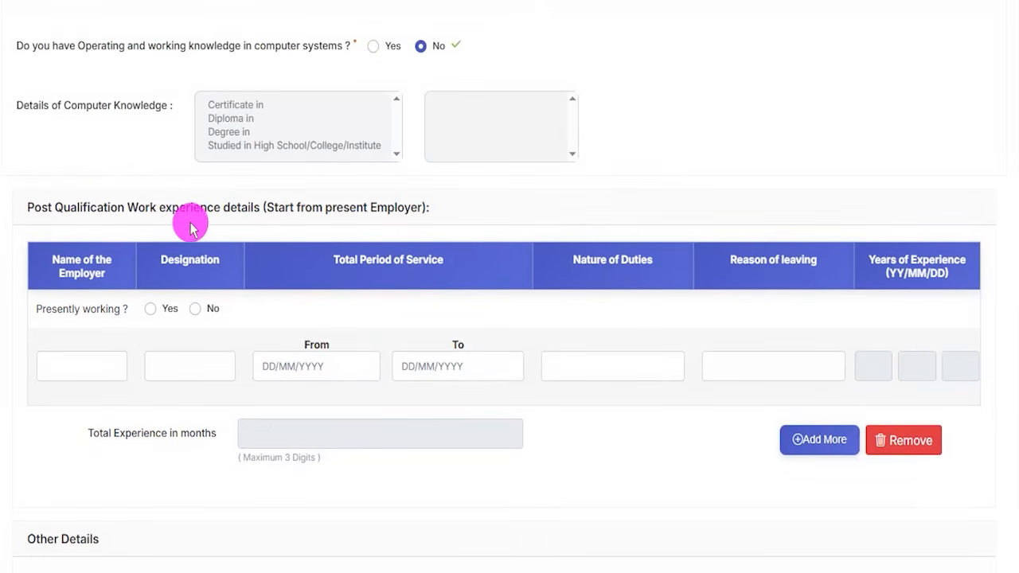
{"action": "scroll", "coordinate": [191, 223], "scroll_direction": "down", "scroll_amount": 2}
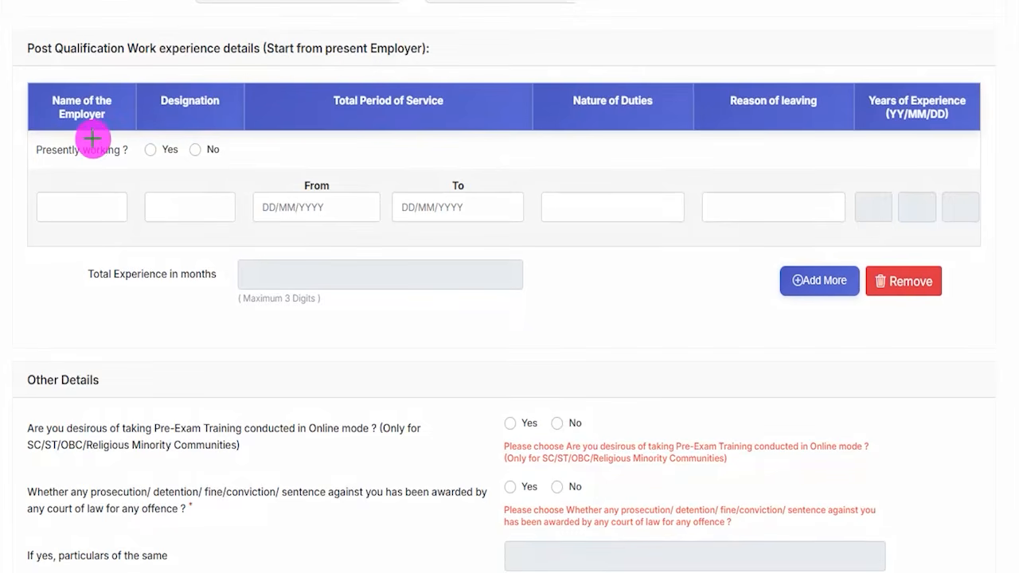
{"action": "left_click_drag", "start_coordinate": [18, 131], "coordinate": [852, 204]}
{"action": "mouse_move", "coordinate": [954, 208]}
{"action": "left_mouse_down"}
{"action": "mouse_move", "coordinate": [994, 250]}
{"action": "mouse_move", "coordinate": [990, 346]}
{"action": "left_mouse_up"}
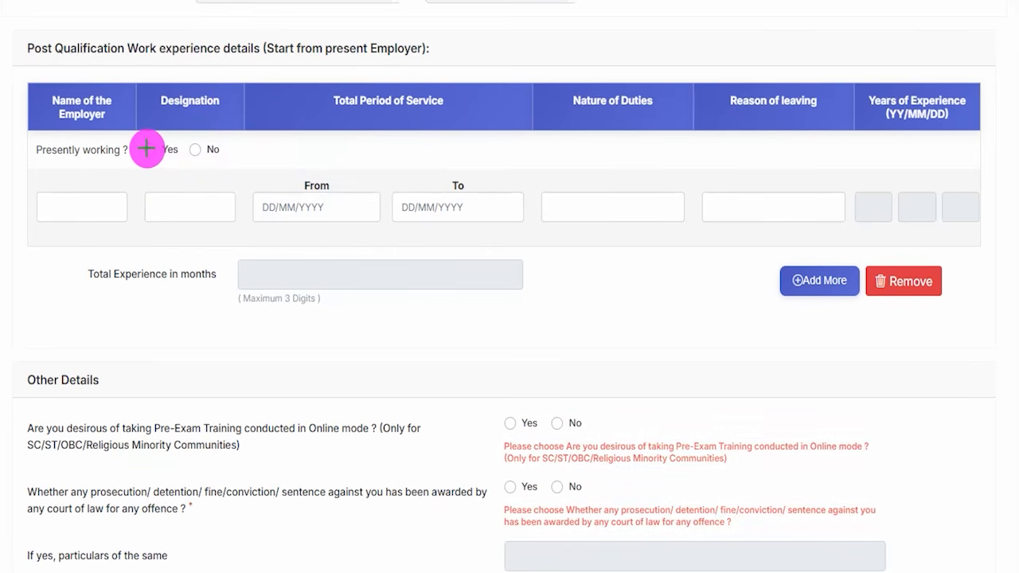
{"action": "mouse_move", "coordinate": [158, 129]}
{"action": "left_mouse_down"}
{"action": "mouse_move", "coordinate": [148, 148]}
{"action": "mouse_move", "coordinate": [224, 124]}
{"action": "left_mouse_up"}
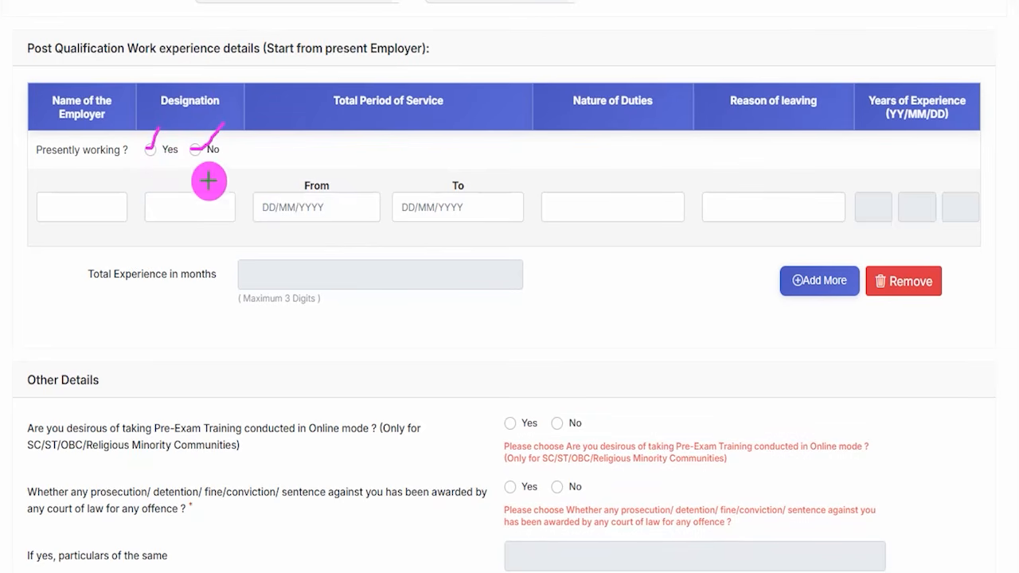
{"action": "left_click_drag", "start_coordinate": [64, 200], "coordinate": [86, 178]}
{"action": "left_click_drag", "start_coordinate": [193, 200], "coordinate": [208, 183]}
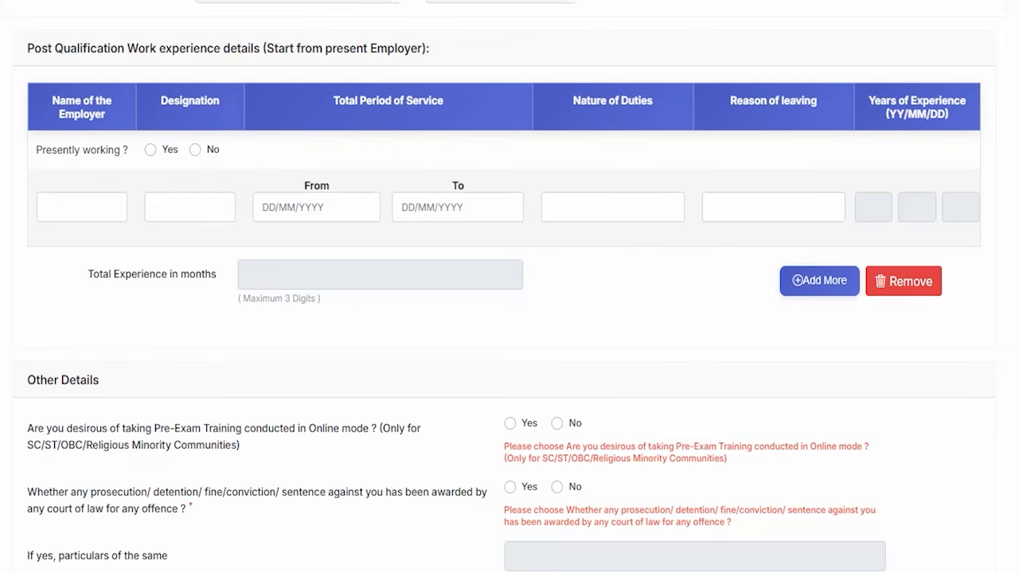
- Show the From and To calendars for the service period and mark the Nature of Duties field with a pen stroke
{"action": "left_click", "coordinate": [313, 213]}
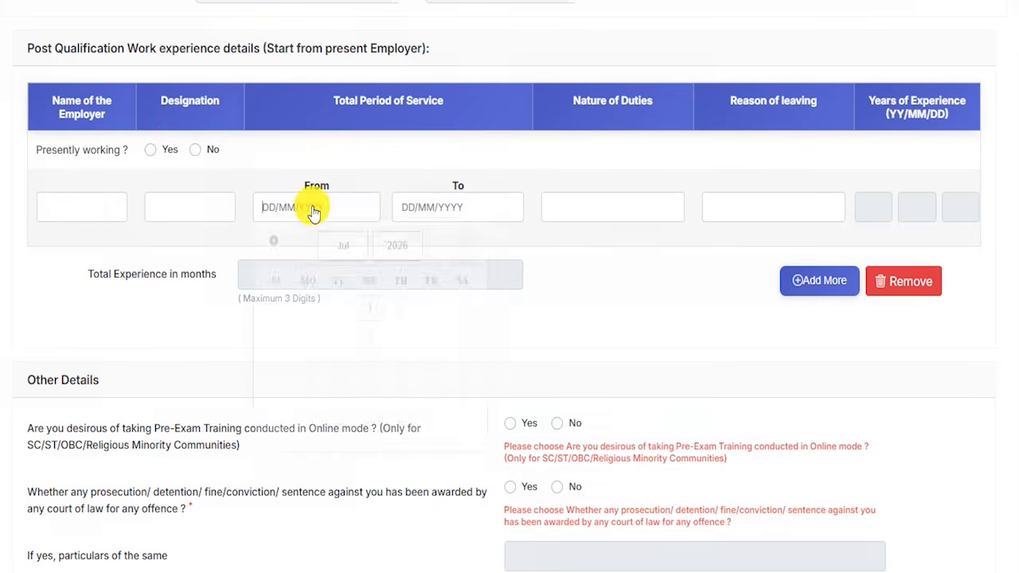
{"action": "left_click", "coordinate": [460, 211]}
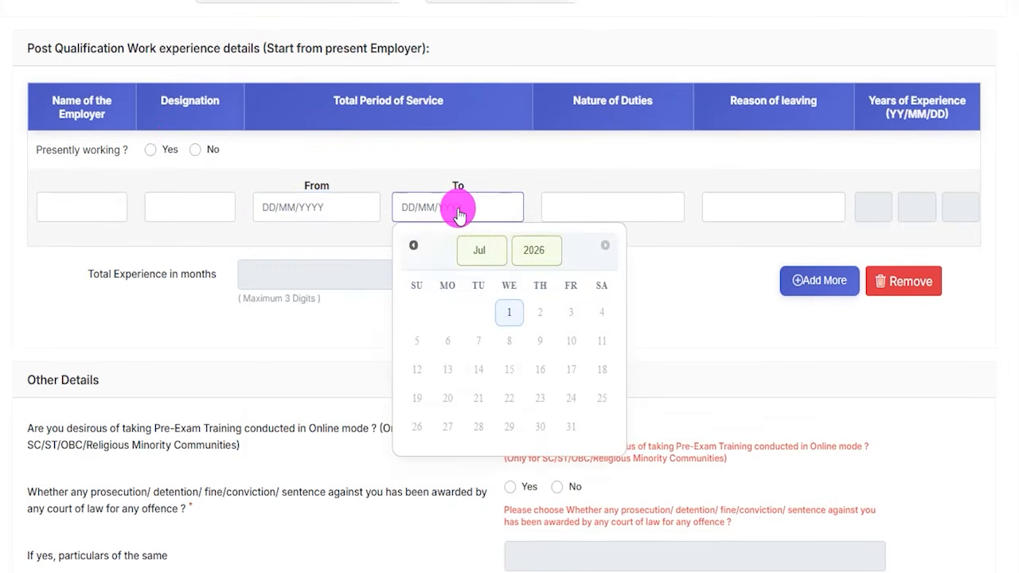
{"action": "mouse_move", "coordinate": [533, 166]}
{"action": "left_mouse_down"}
{"action": "mouse_move", "coordinate": [616, 205]}
{"action": "mouse_move", "coordinate": [645, 163]}
{"action": "left_mouse_up"}
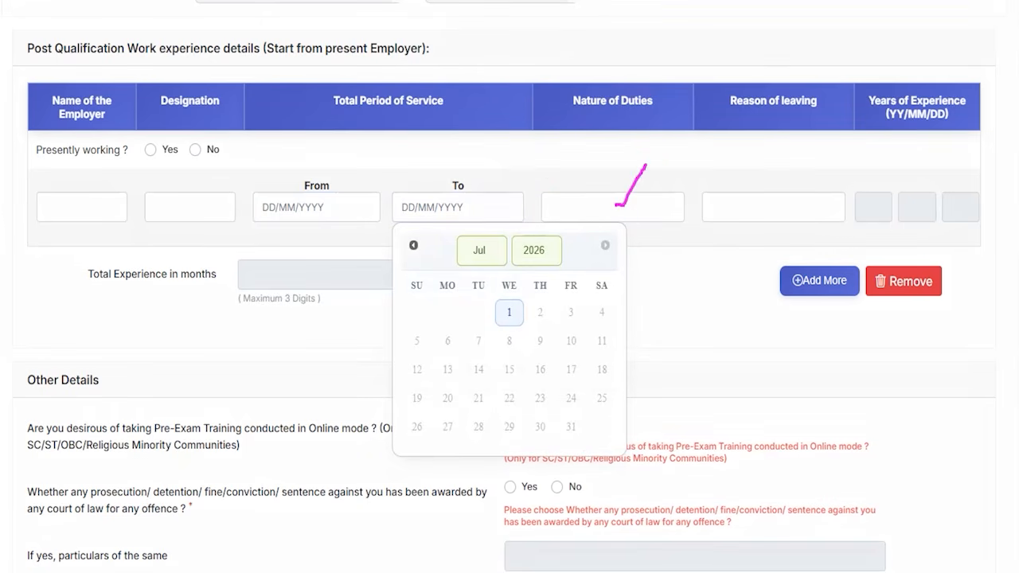
{"action": "left_click", "coordinate": [741, 164]}
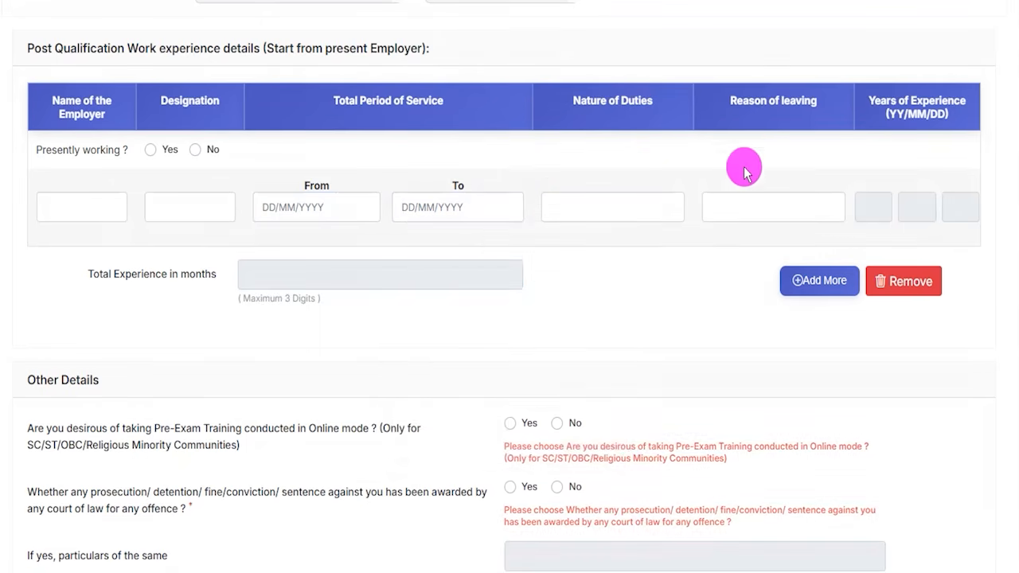
- Mark the Reason of leaving, service period, Years of Experience and Total Experience fields with pen strokes, box Add More, and clear the annotations
{"action": "left_click_drag", "start_coordinate": [750, 199], "coordinate": [786, 157]}
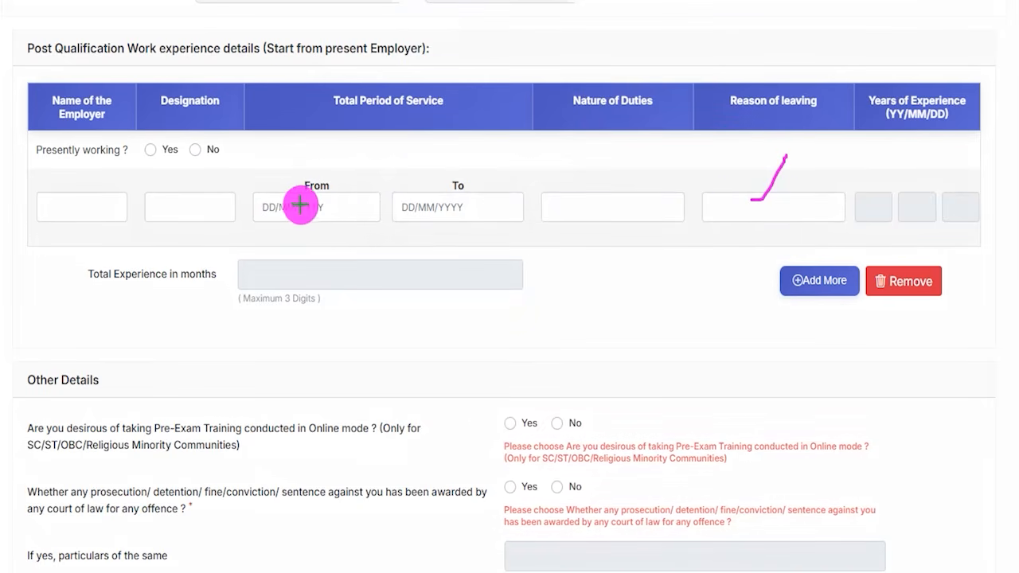
{"action": "mouse_move", "coordinate": [329, 204]}
{"action": "left_mouse_down"}
{"action": "mouse_move", "coordinate": [352, 181]}
{"action": "mouse_move", "coordinate": [415, 177]}
{"action": "left_mouse_up"}
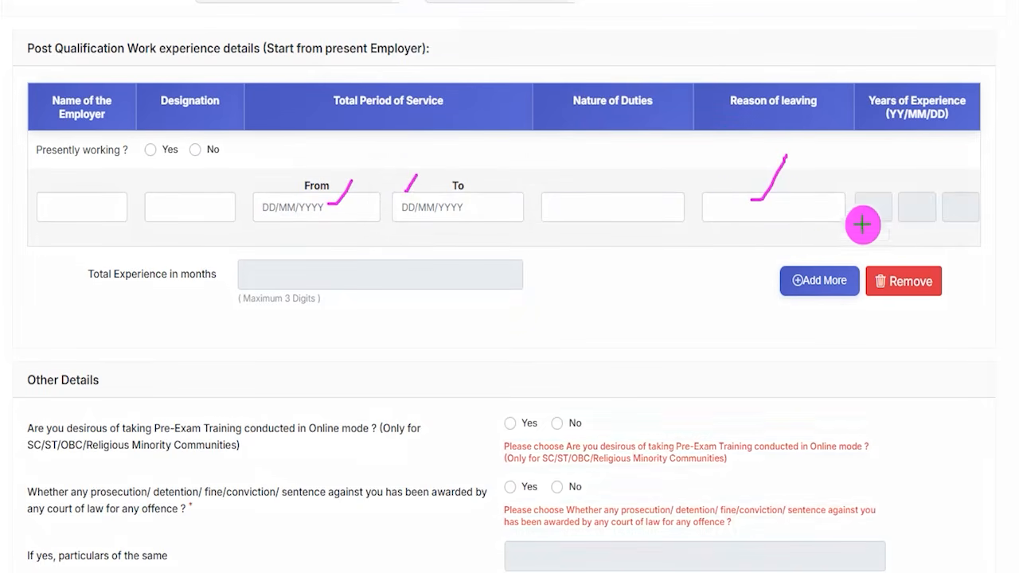
{"action": "left_click_drag", "start_coordinate": [868, 212], "coordinate": [972, 208]}
{"action": "left_click_drag", "start_coordinate": [291, 280], "coordinate": [335, 276]}
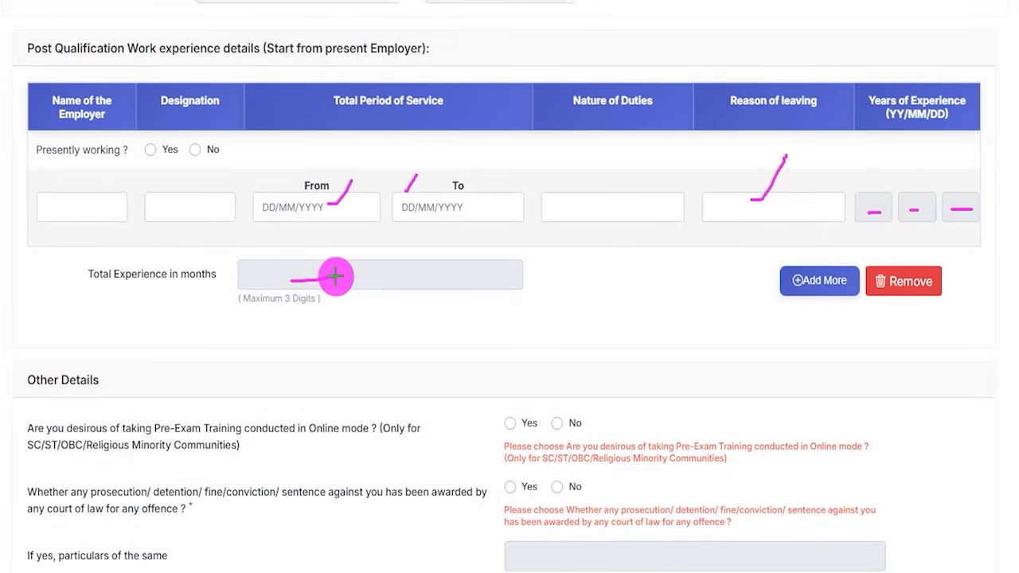
{"action": "left_click_drag", "start_coordinate": [435, 236], "coordinate": [520, 177]}
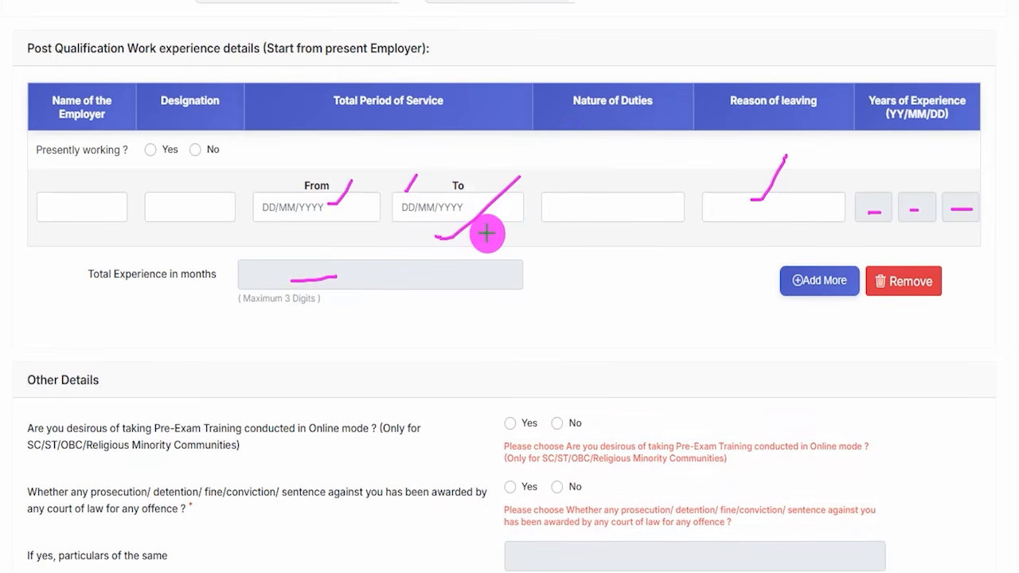
{"action": "mouse_move", "coordinate": [749, 257]}
{"action": "left_mouse_down"}
{"action": "mouse_move", "coordinate": [853, 291]}
{"action": "mouse_move", "coordinate": [865, 305]}
{"action": "left_mouse_up"}
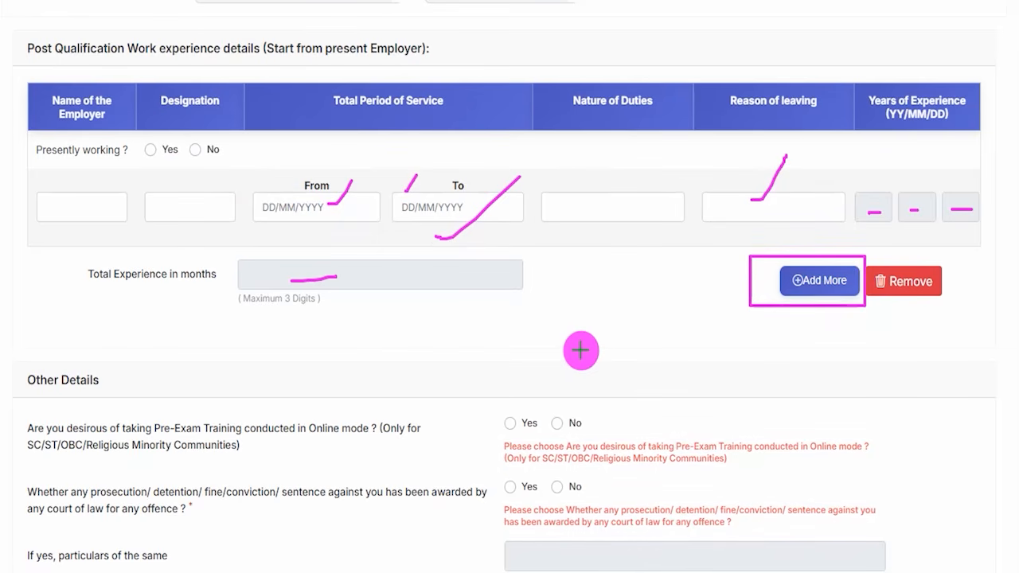
{"action": "key", "text": "Escape"}
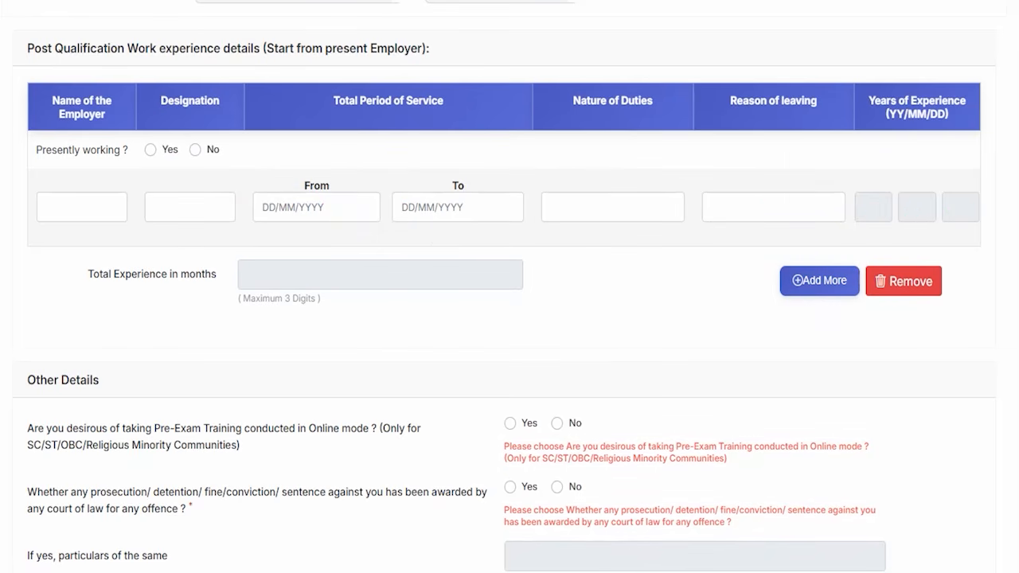
- In Other Details, try Yes for the Pre-Exam Training and prosecution or conviction questions, settling on No for each
{"action": "scroll", "coordinate": [517, 345], "scroll_direction": "down", "scroll_amount": 3}
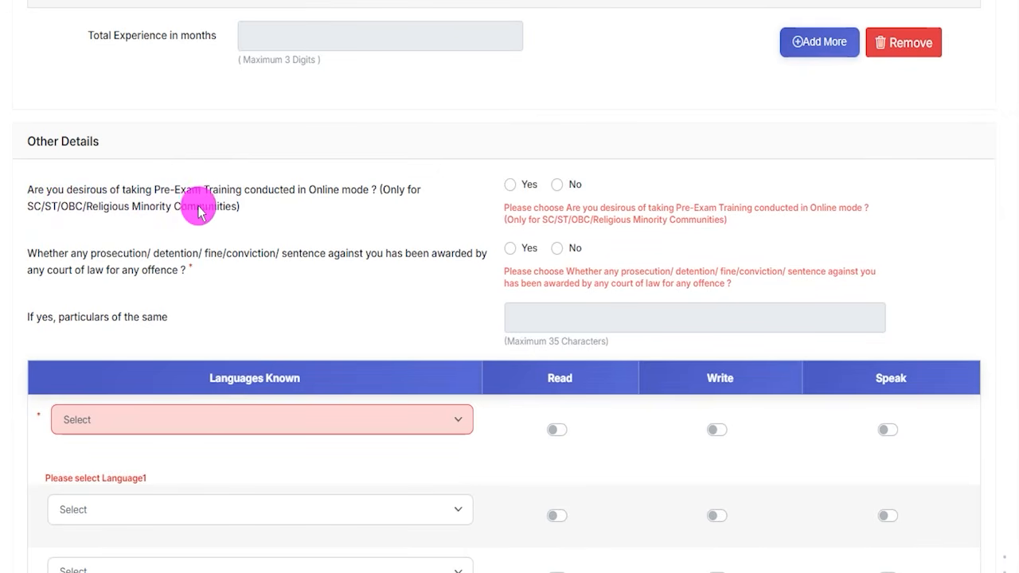
{"action": "left_click", "coordinate": [510, 185]}
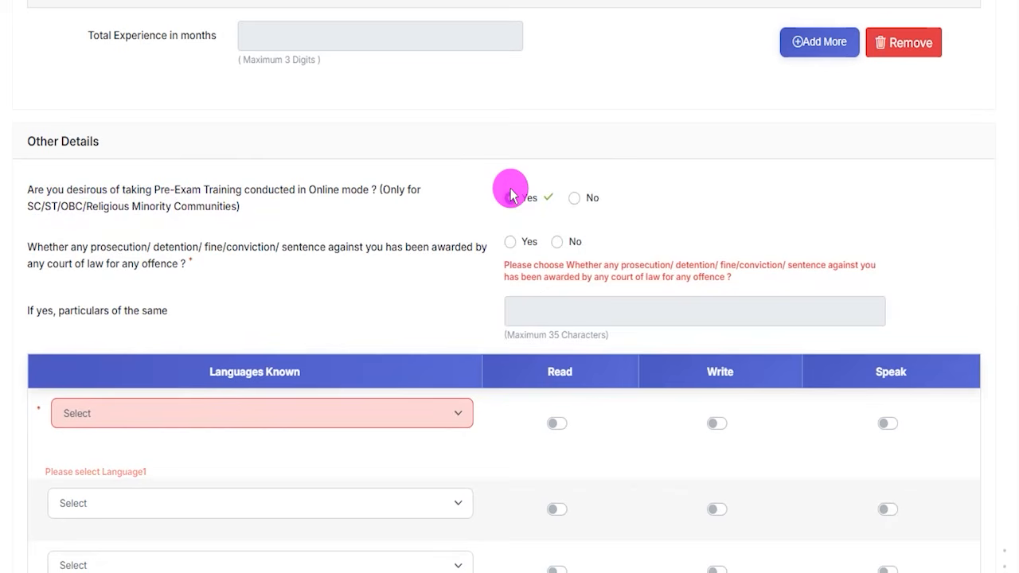
{"action": "left_click", "coordinate": [567, 199]}
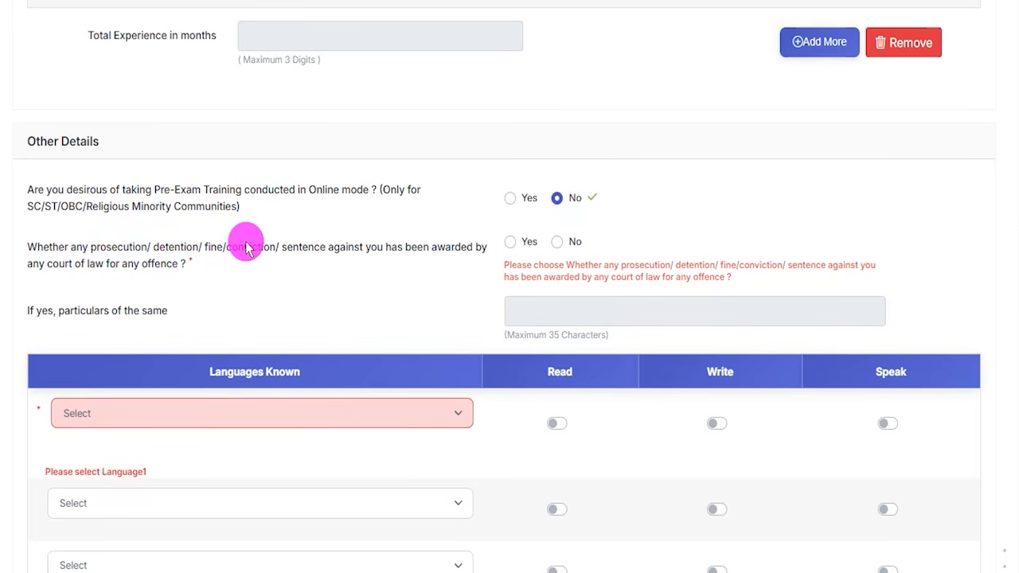
{"action": "left_click", "coordinate": [509, 241]}
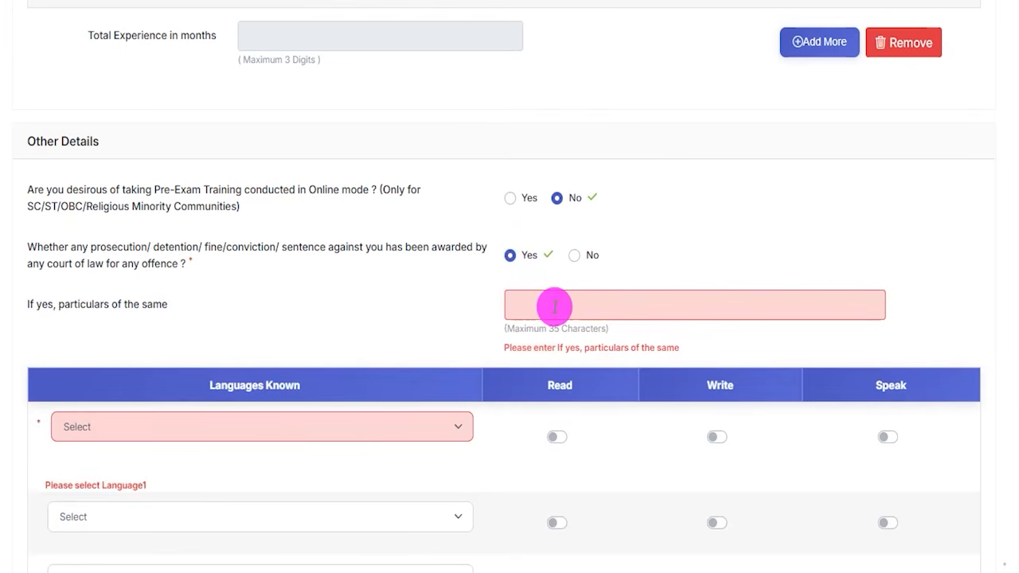
{"action": "left_click", "coordinate": [558, 257]}
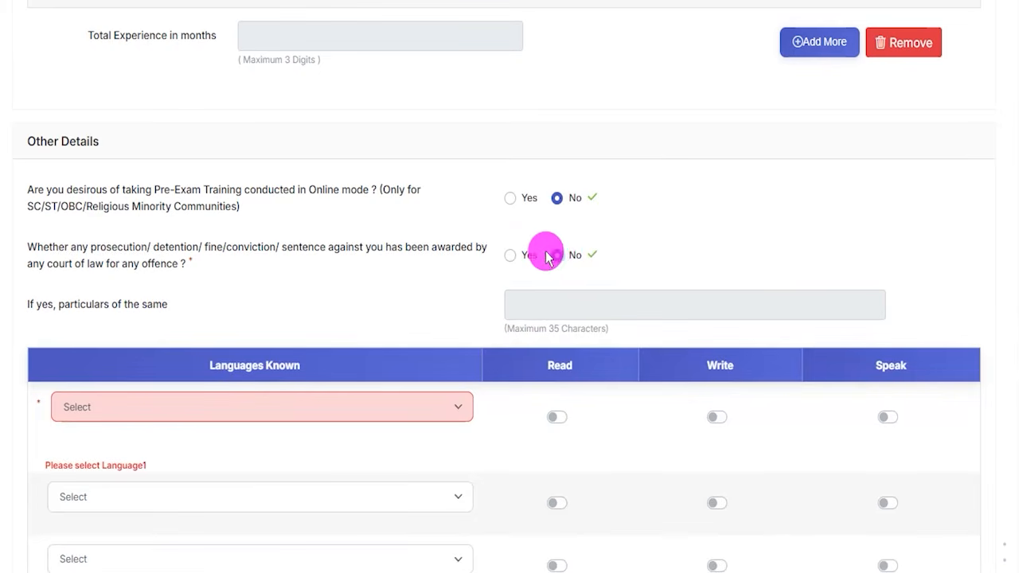
- Set Hindi as the first known language and enable Read, Write and Speak for it
{"action": "scroll", "coordinate": [303, 275], "scroll_direction": "down", "scroll_amount": 3}
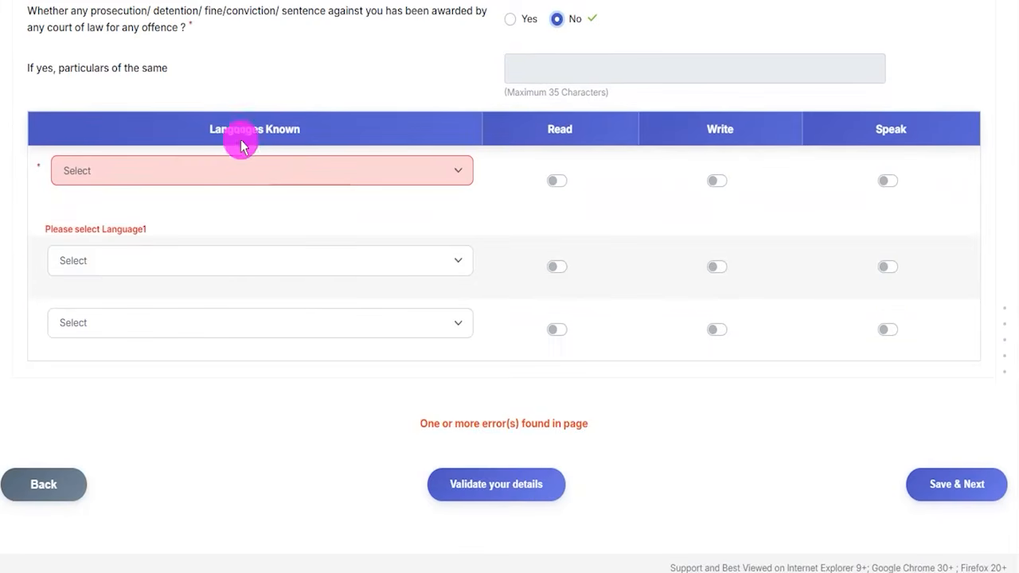
{"action": "left_click", "coordinate": [217, 172]}
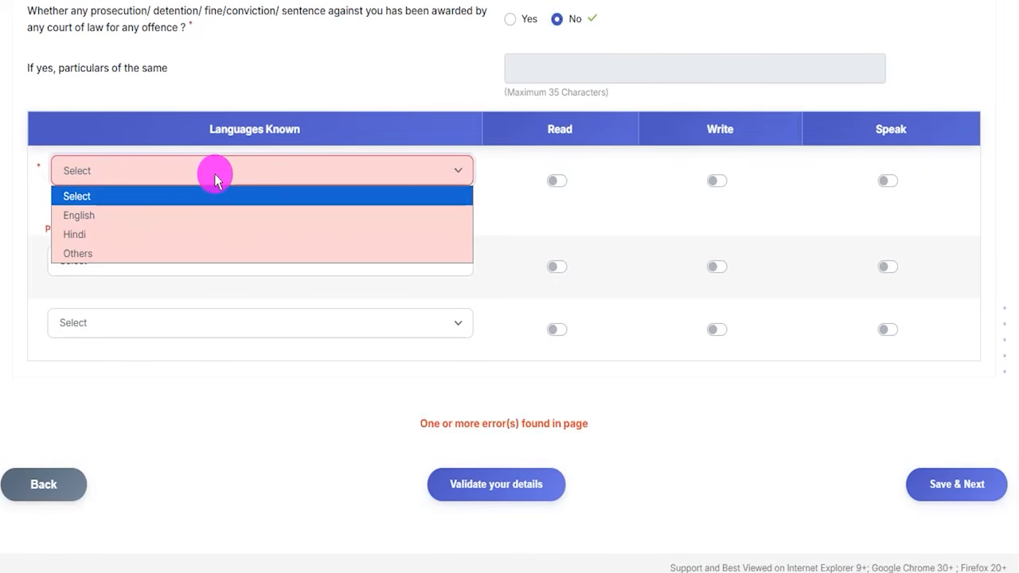
{"action": "left_click", "coordinate": [79, 232]}
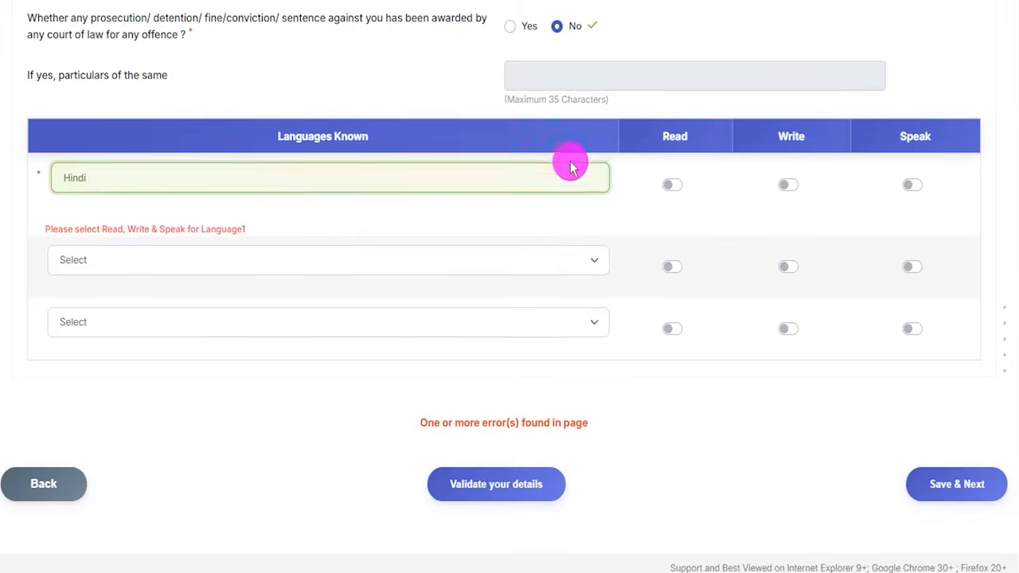
{"action": "left_click", "coordinate": [785, 186]}
{"action": "left_click", "coordinate": [912, 191]}
{"action": "left_click", "coordinate": [657, 188]}
{"action": "left_click", "coordinate": [699, 221]}
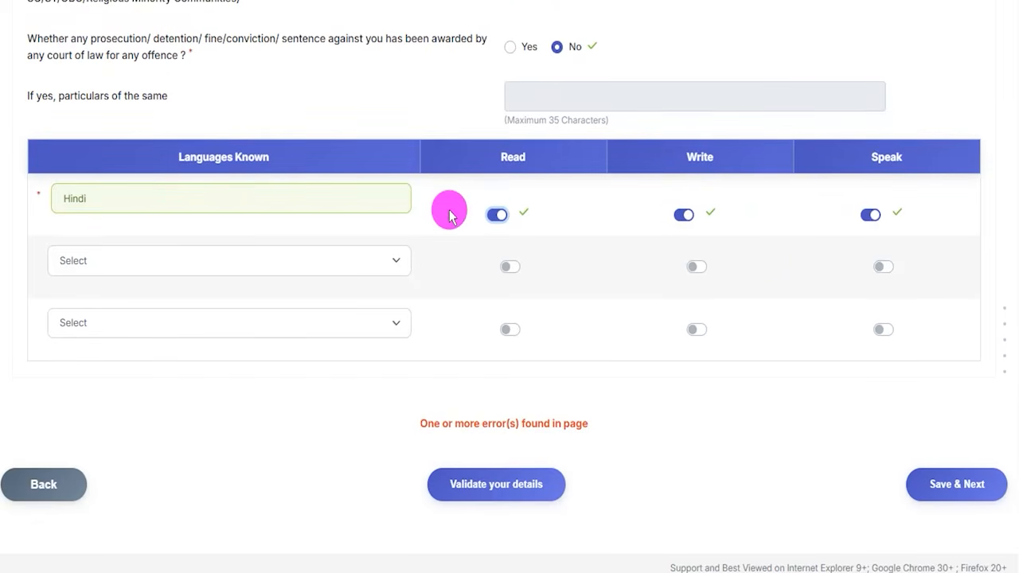
- Set English as the second known language with Read, Write and Speak enabled, and show the choices for the third language
{"action": "left_click", "coordinate": [143, 259]}
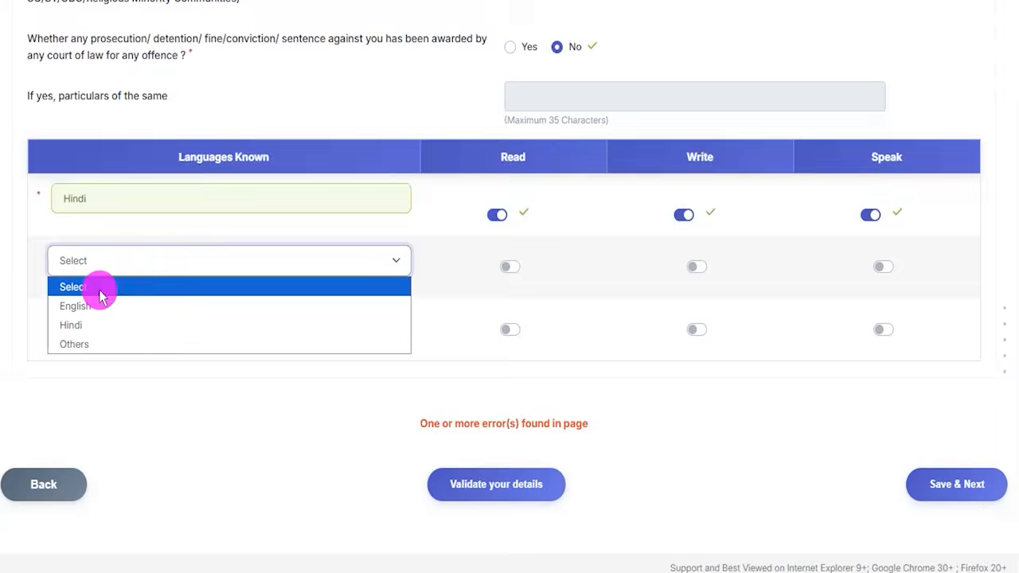
{"action": "left_click", "coordinate": [91, 306]}
{"action": "left_click", "coordinate": [646, 250]}
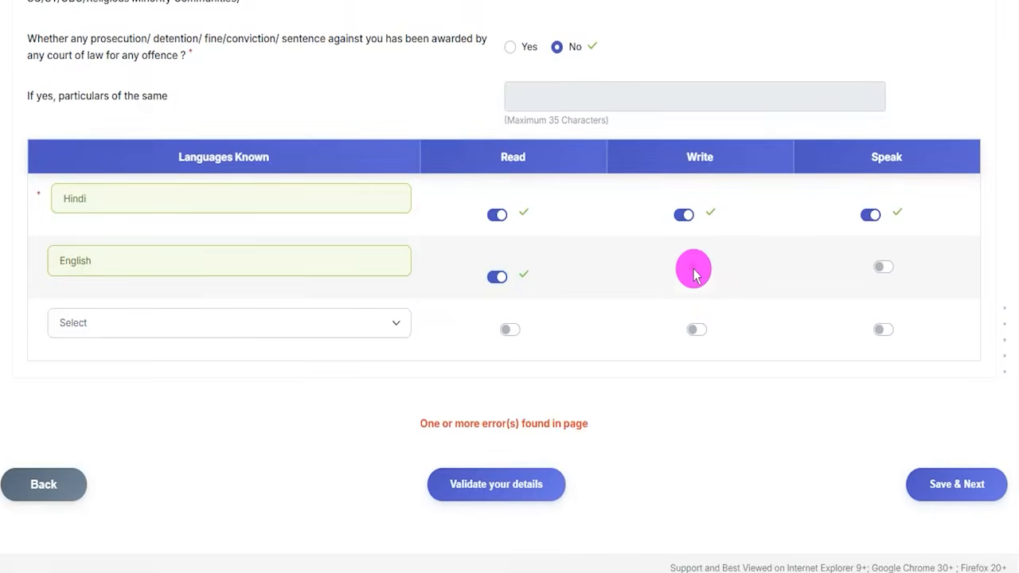
{"action": "left_click", "coordinate": [695, 270]}
{"action": "left_click", "coordinate": [880, 270]}
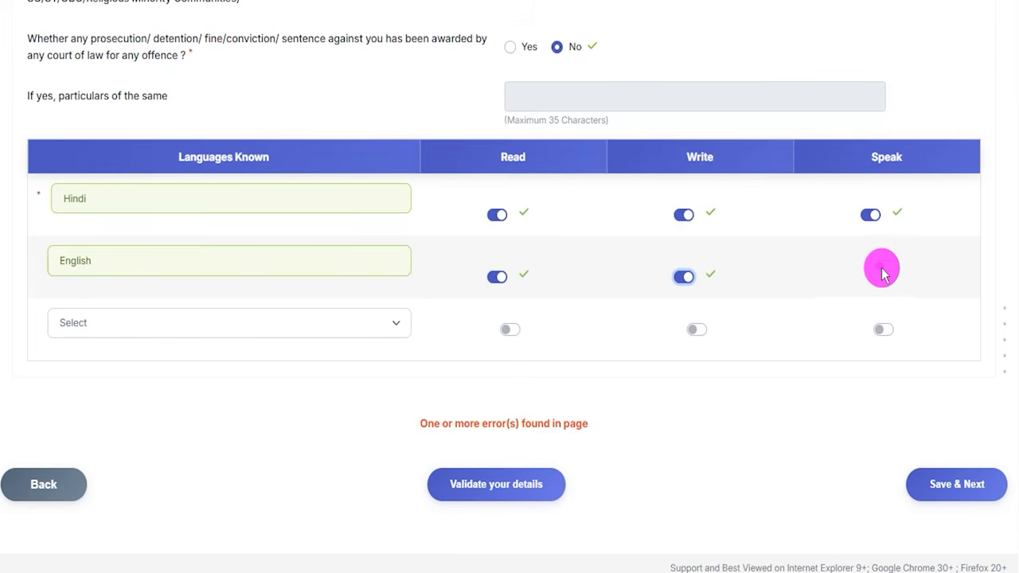
{"action": "left_click", "coordinate": [503, 269]}
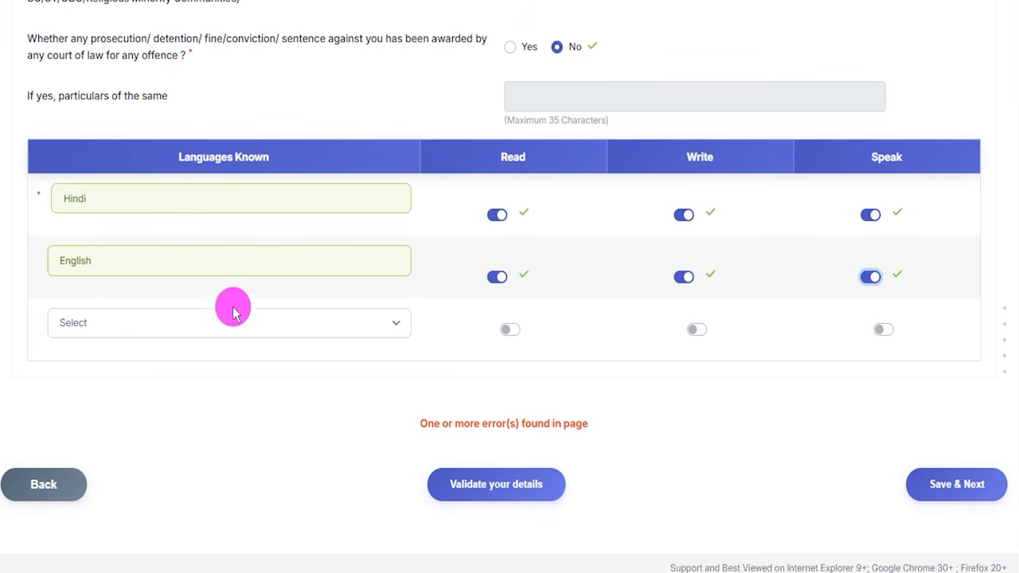
{"action": "left_click", "coordinate": [142, 325]}
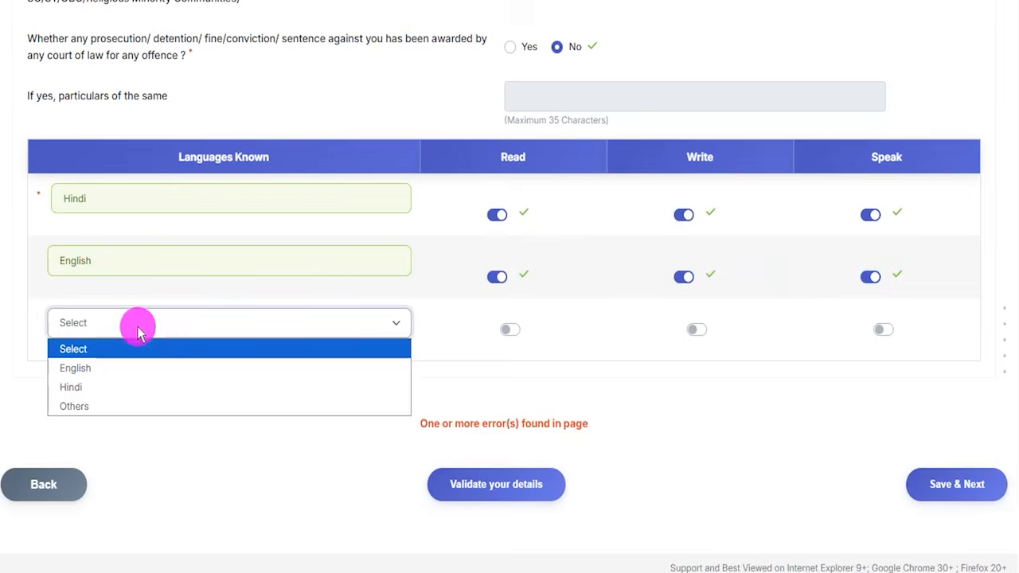
{"action": "left_click", "coordinate": [236, 465]}
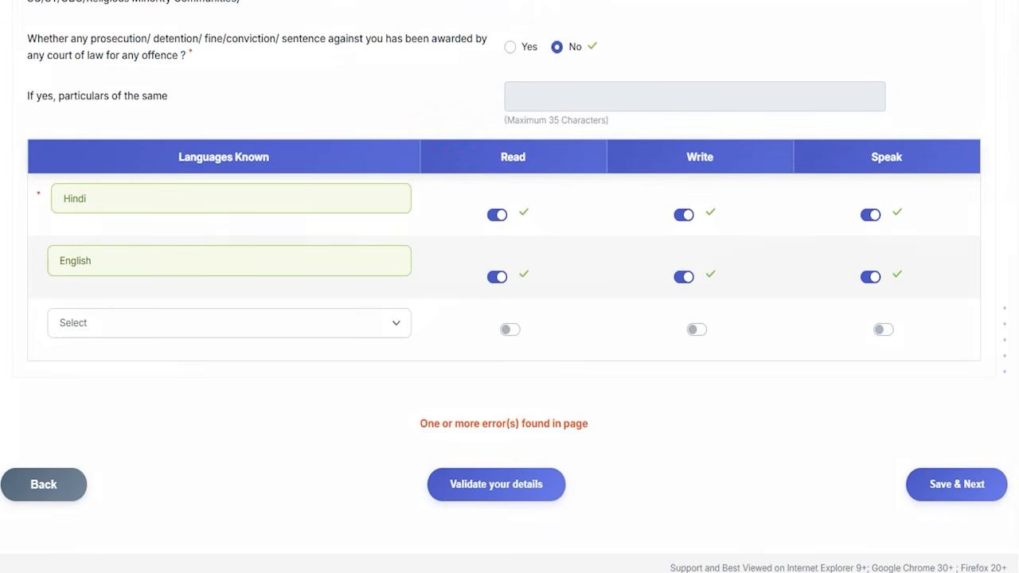
- Draw arrows to Validate your details and Save & Next, and continue to the Preference page
{"action": "left_click_drag", "start_coordinate": [269, 403], "coordinate": [427, 474]}
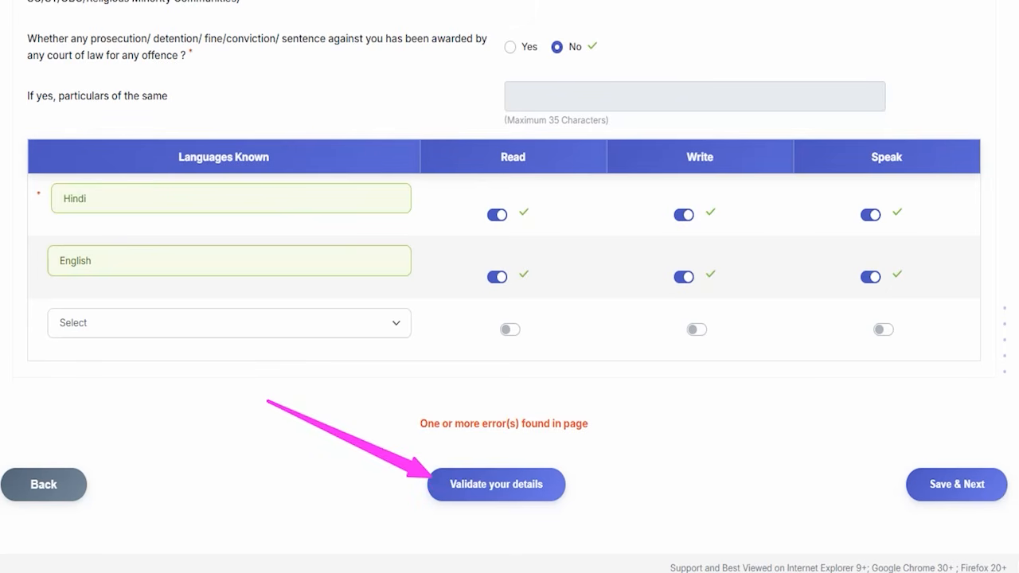
{"action": "left_click_drag", "start_coordinate": [821, 378], "coordinate": [897, 457]}
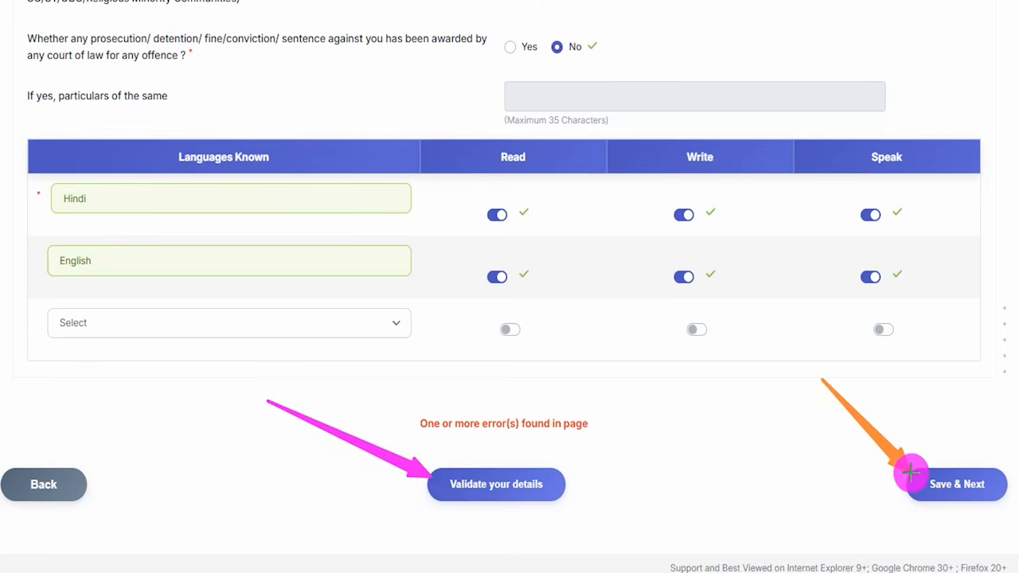
{"action": "left_click", "coordinate": [917, 477]}
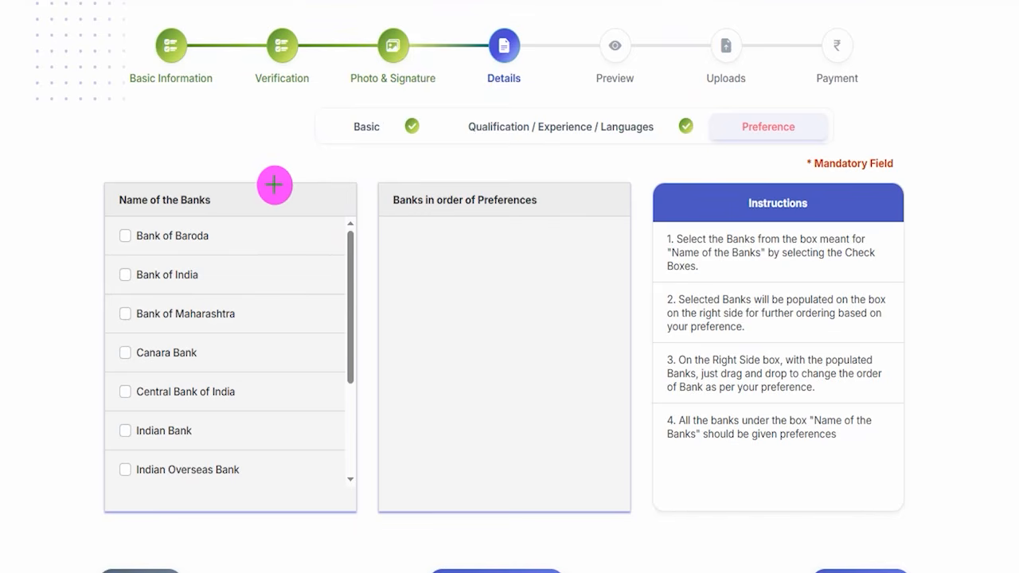
- Select every bank from Bank of Baroda to Union Bank of India, with Bank of India as first preference, and review the preference order
{"action": "left_click_drag", "start_coordinate": [274, 184], "coordinate": [305, 142]}
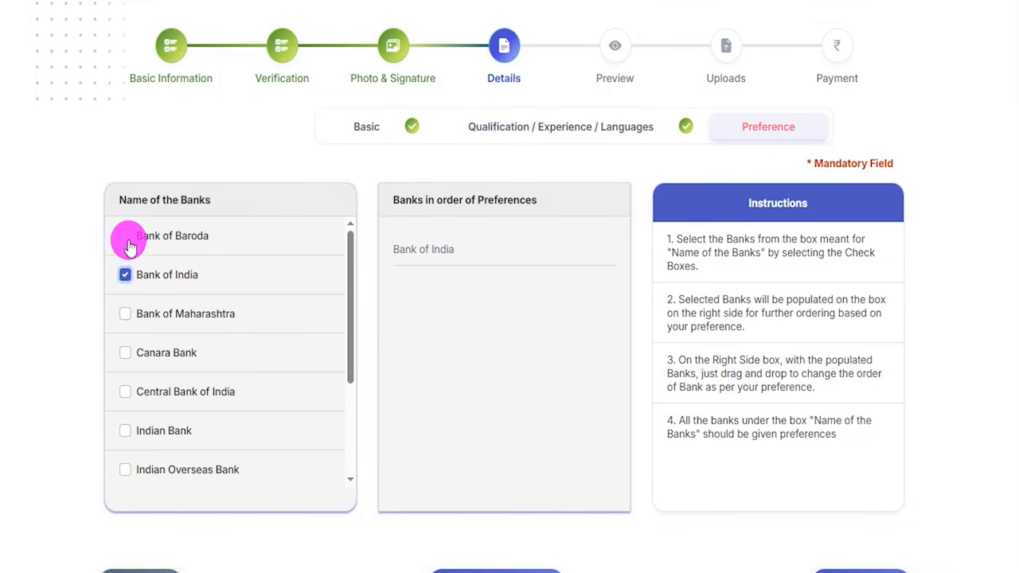
{"action": "left_click", "coordinate": [127, 240]}
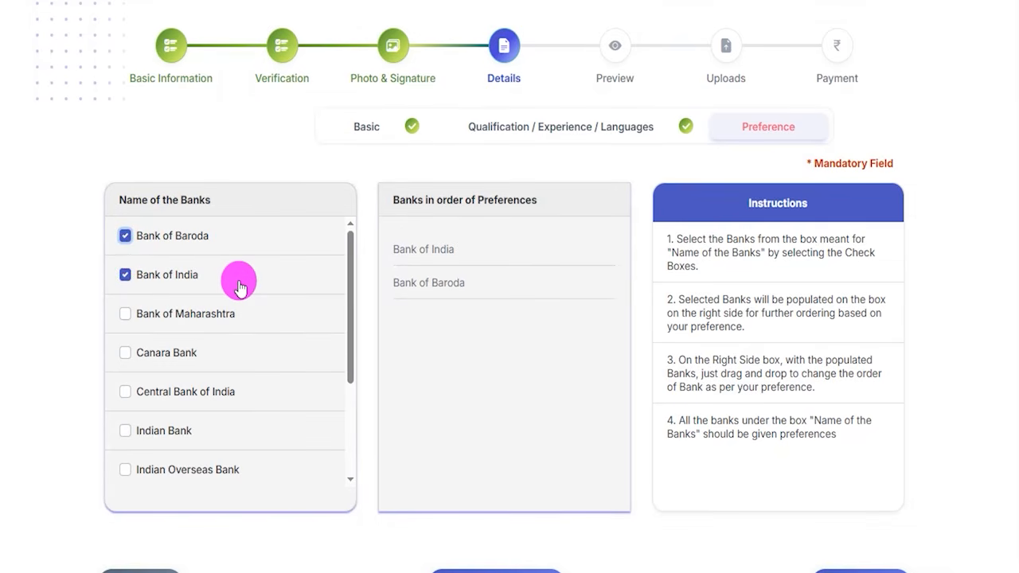
{"action": "left_click", "coordinate": [125, 313]}
{"action": "left_click", "coordinate": [125, 352]}
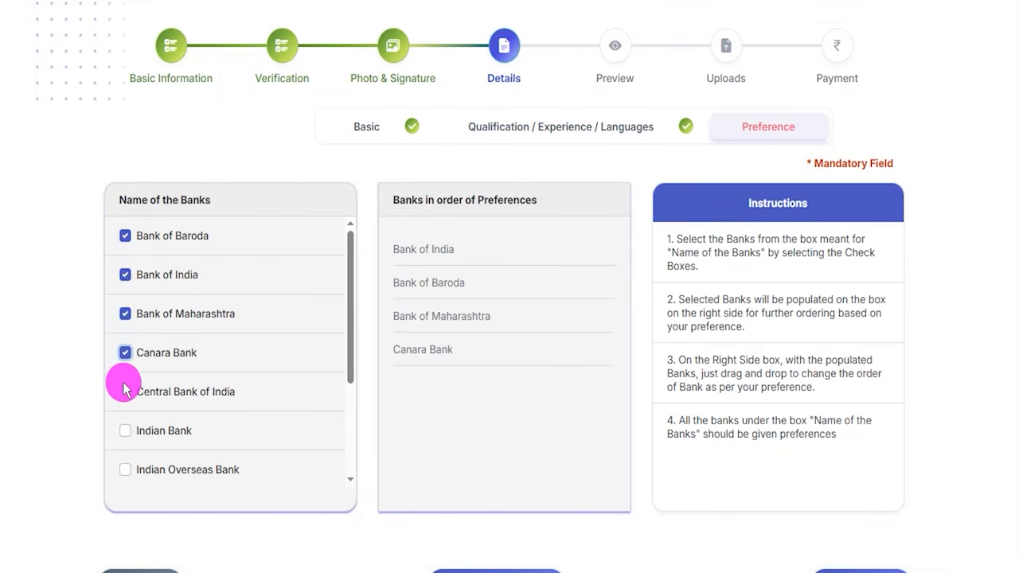
{"action": "left_click", "coordinate": [125, 391]}
{"action": "left_click", "coordinate": [125, 431]}
{"action": "scroll", "coordinate": [160, 397], "scroll_direction": "down", "scroll_amount": 2}
{"action": "left_click", "coordinate": [125, 311]}
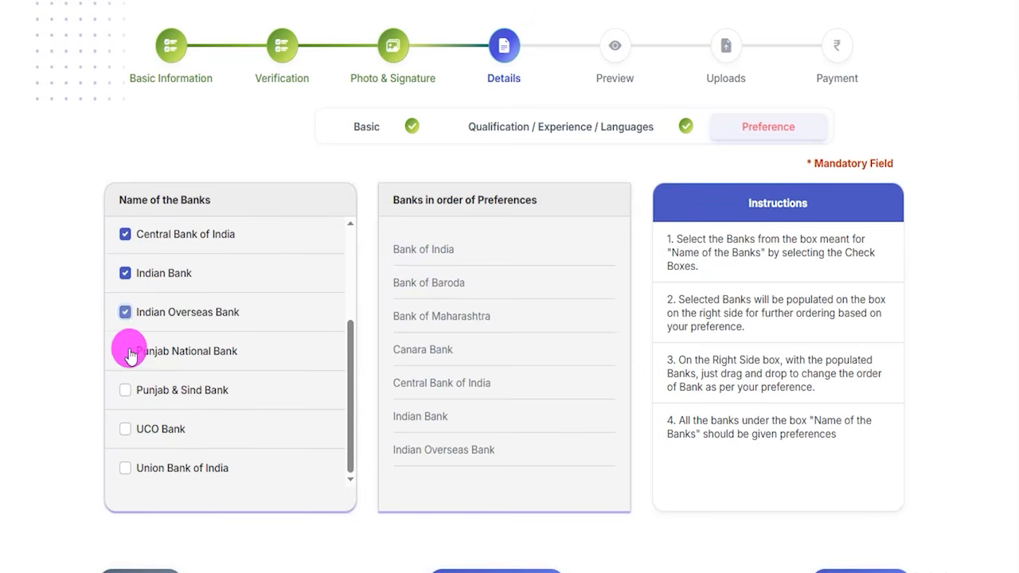
{"action": "left_click", "coordinate": [125, 351]}
{"action": "left_click", "coordinate": [125, 390]}
{"action": "left_click", "coordinate": [126, 433]}
{"action": "left_click", "coordinate": [125, 469]}
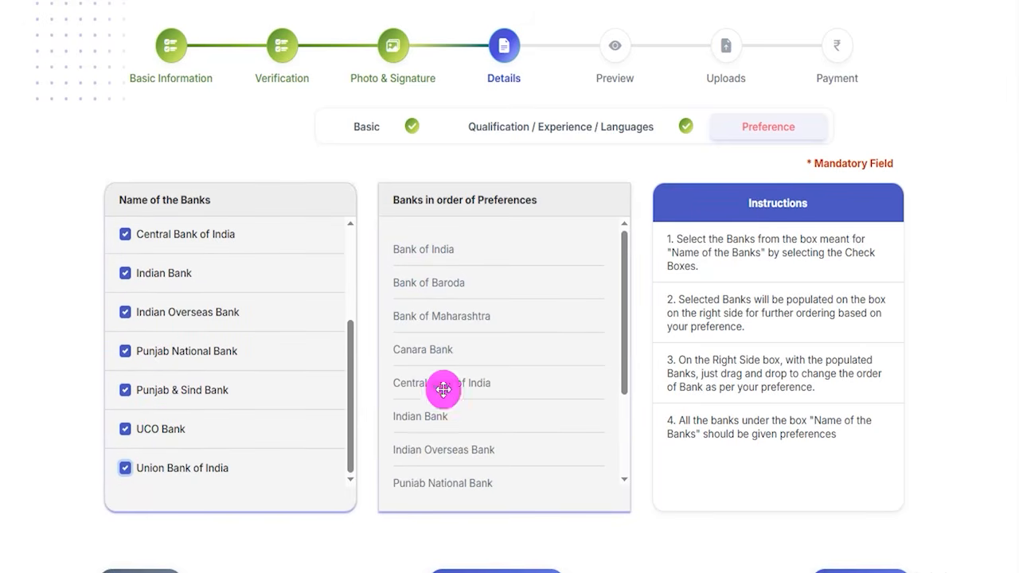
{"action": "scroll", "coordinate": [563, 307], "scroll_direction": "down", "scroll_amount": 2}
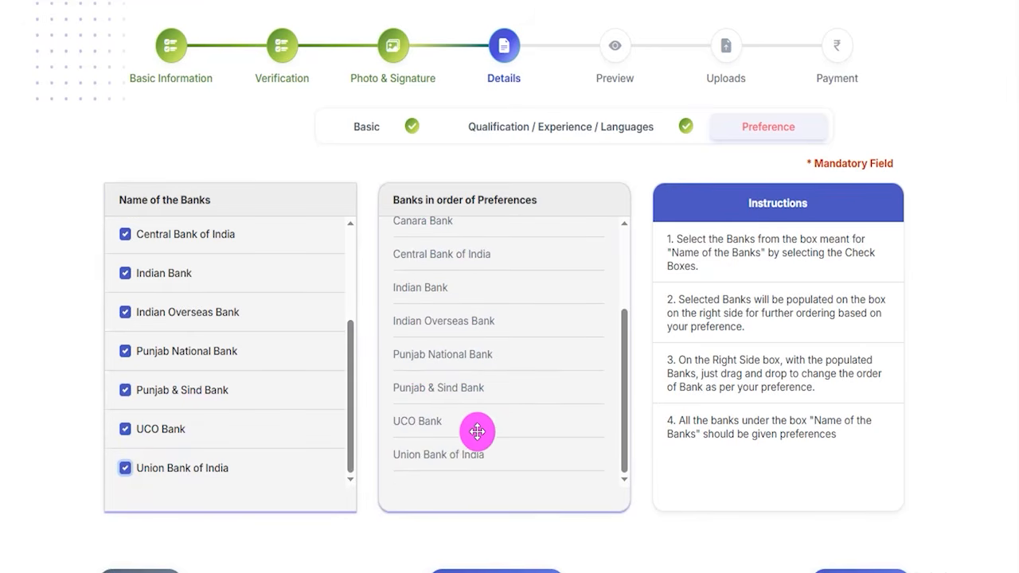
{"action": "scroll", "coordinate": [483, 401], "scroll_direction": "up", "scroll_amount": 3}
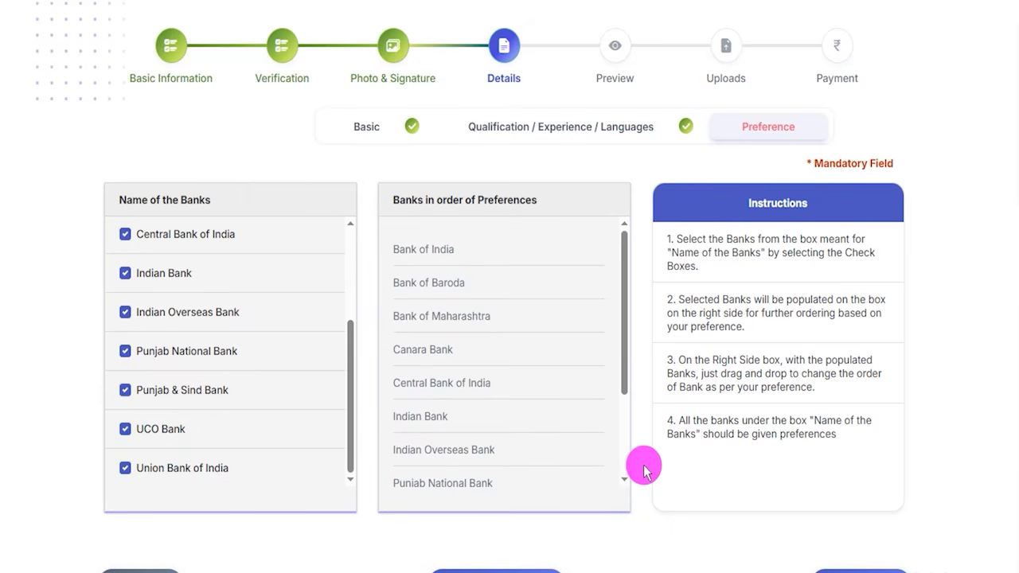
- Circle Validate your details and point an arrow at Save & Next below the bank preferences
{"action": "scroll", "coordinate": [642, 470], "scroll_direction": "down", "scroll_amount": 2}
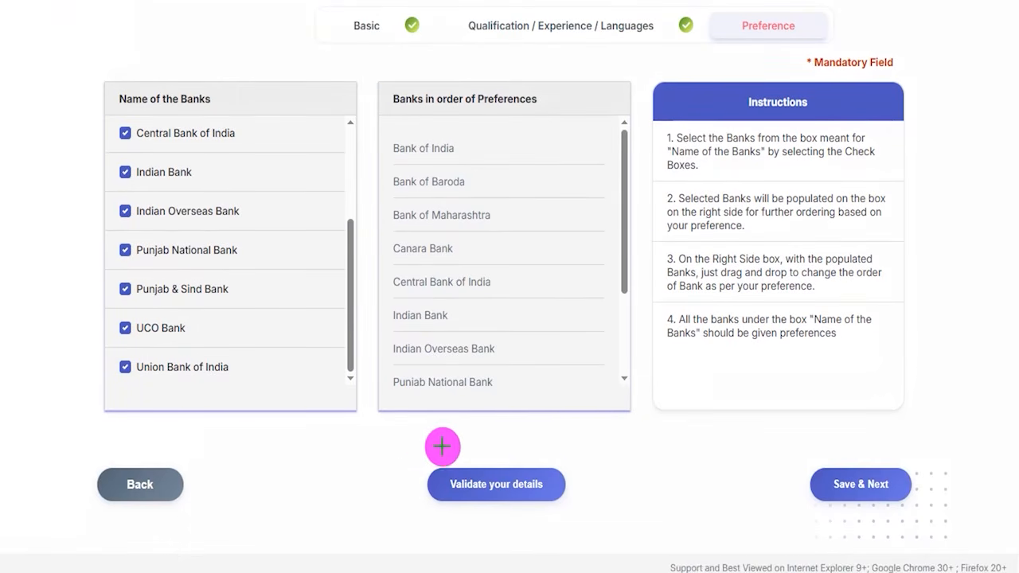
{"action": "mouse_move", "coordinate": [400, 448]}
{"action": "left_mouse_down"}
{"action": "mouse_move", "coordinate": [586, 491]}
{"action": "mouse_move", "coordinate": [580, 521]}
{"action": "mouse_move", "coordinate": [589, 524]}
{"action": "left_mouse_up"}
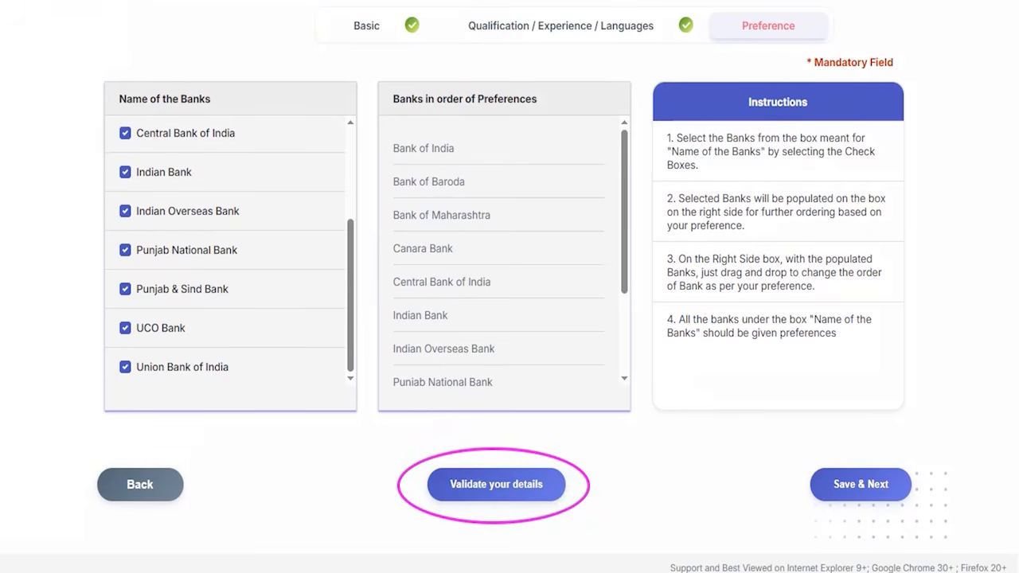
{"action": "left_click_drag", "start_coordinate": [709, 370], "coordinate": [807, 466]}
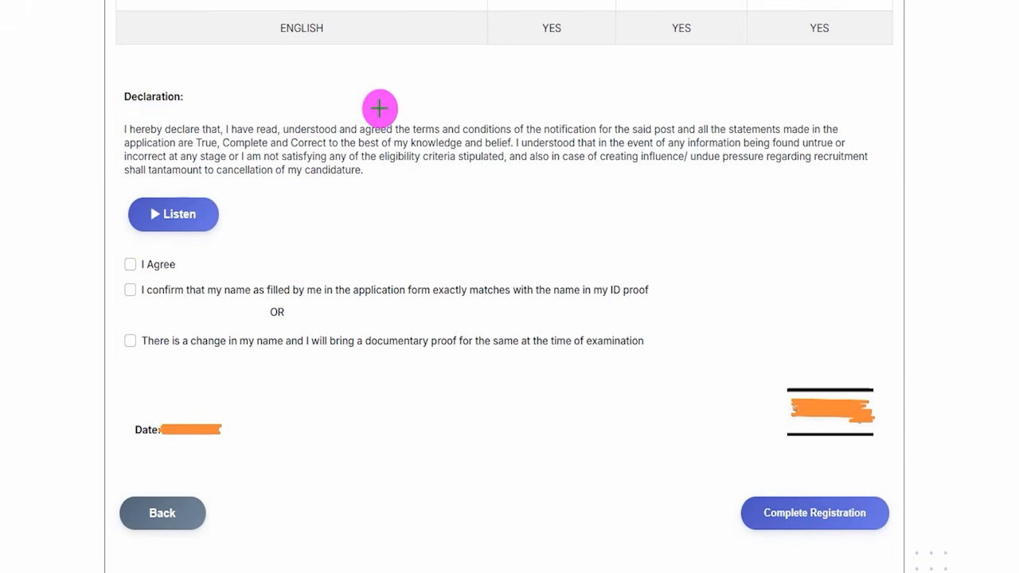
- Mark the ENGLISH language row and its three YES entries above the declaration with pen strokes
{"action": "left_click_drag", "start_coordinate": [358, 30], "coordinate": [373, 13]}
{"action": "left_click_drag", "start_coordinate": [522, 33], "coordinate": [537, 26]}
{"action": "left_click_drag", "start_coordinate": [637, 35], "coordinate": [670, 9]}
{"action": "left_click_drag", "start_coordinate": [782, 34], "coordinate": [793, 24]}
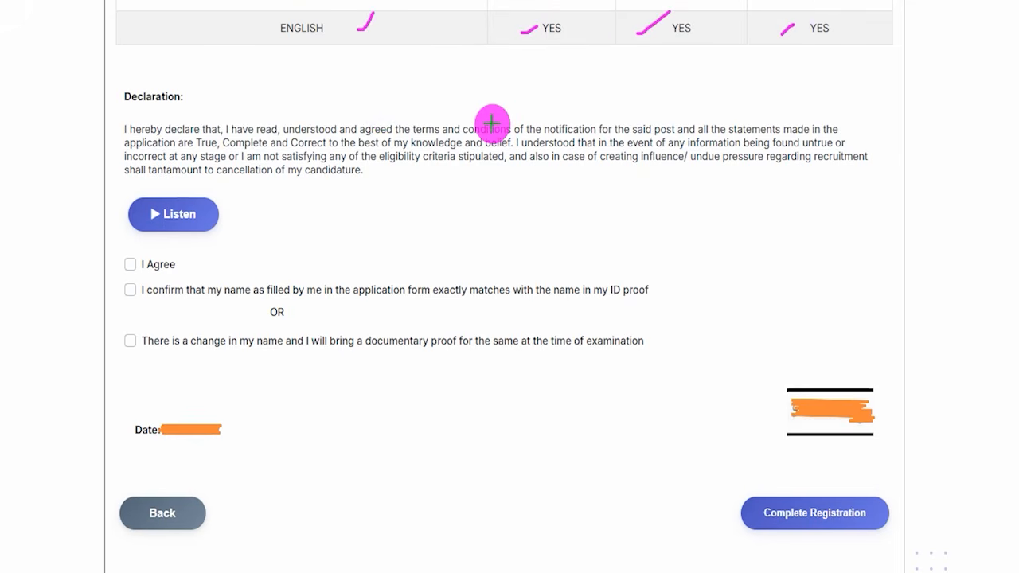
- Underline the Declaration heading and the end of its paragraph, and mark the I Agree checkbox with a pen tick
{"action": "left_click_drag", "start_coordinate": [126, 104], "coordinate": [169, 104]}
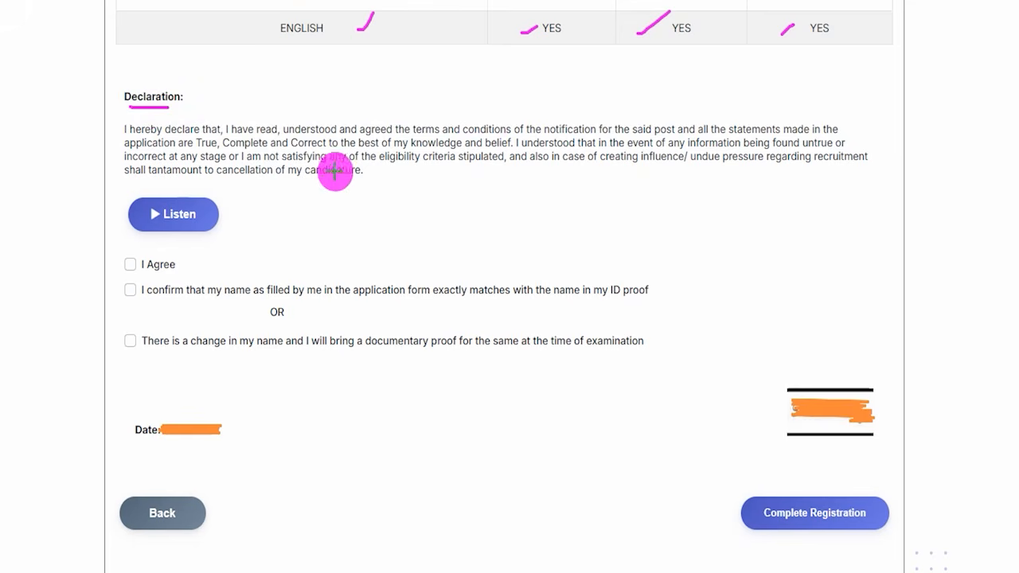
{"action": "left_click_drag", "start_coordinate": [333, 187], "coordinate": [410, 178]}
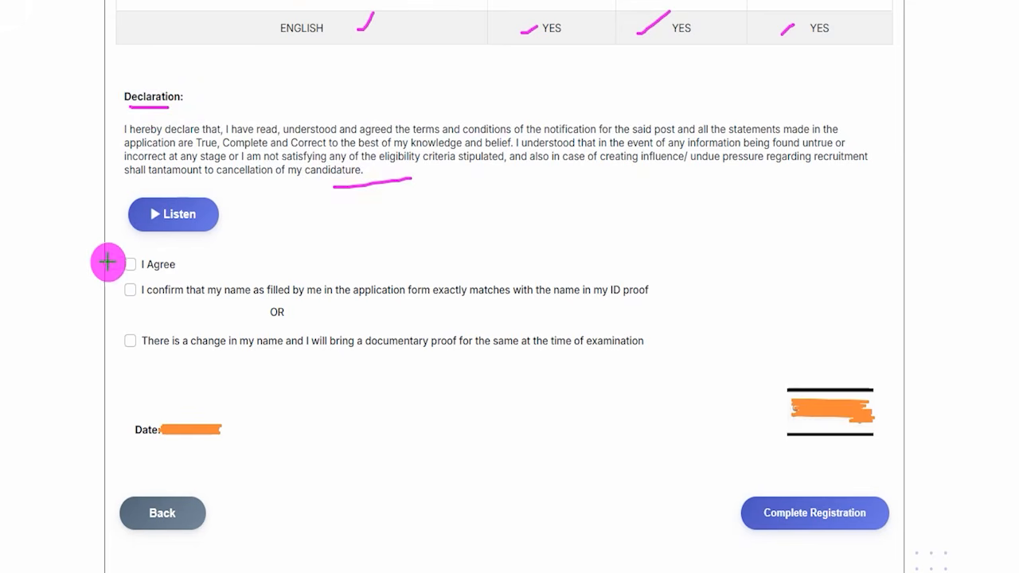
{"action": "left_click_drag", "start_coordinate": [128, 263], "coordinate": [156, 244]}
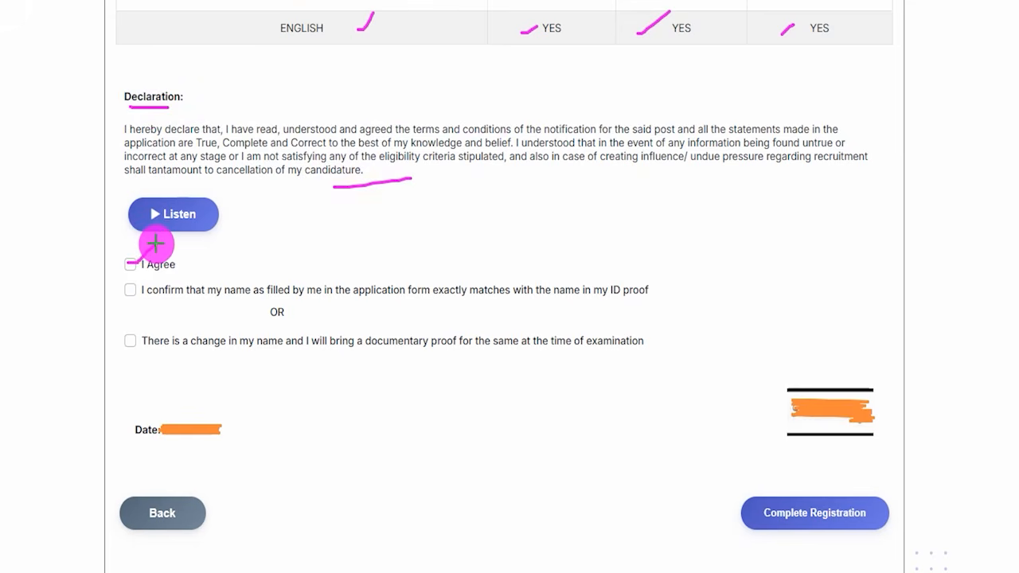
- Underline "my name" and "ID proof" in the name confirmation statement and mark its checkbox with a pen tick
{"action": "left_click_drag", "start_coordinate": [205, 302], "coordinate": [241, 302]}
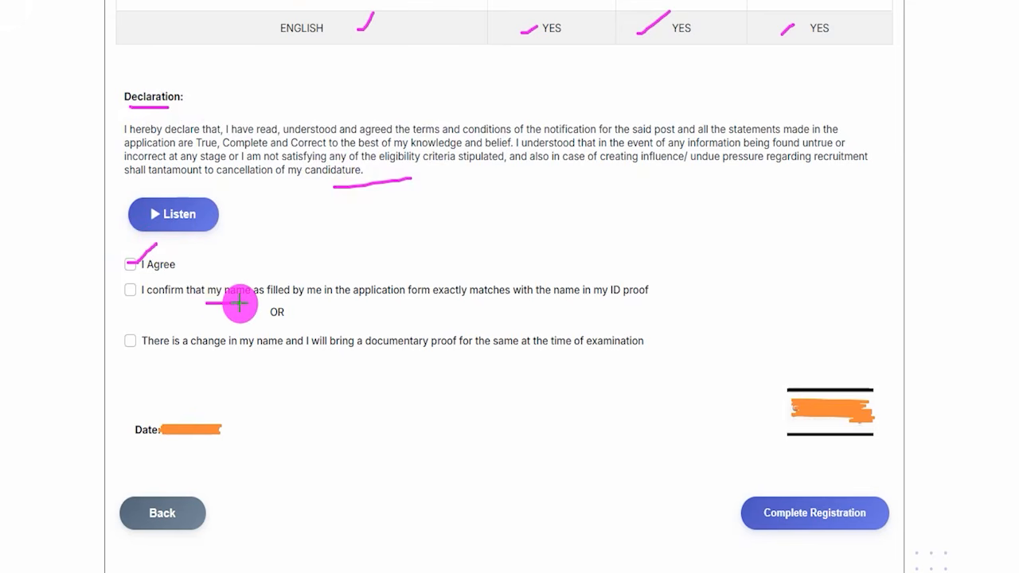
{"action": "left_click_drag", "start_coordinate": [610, 300], "coordinate": [648, 300]}
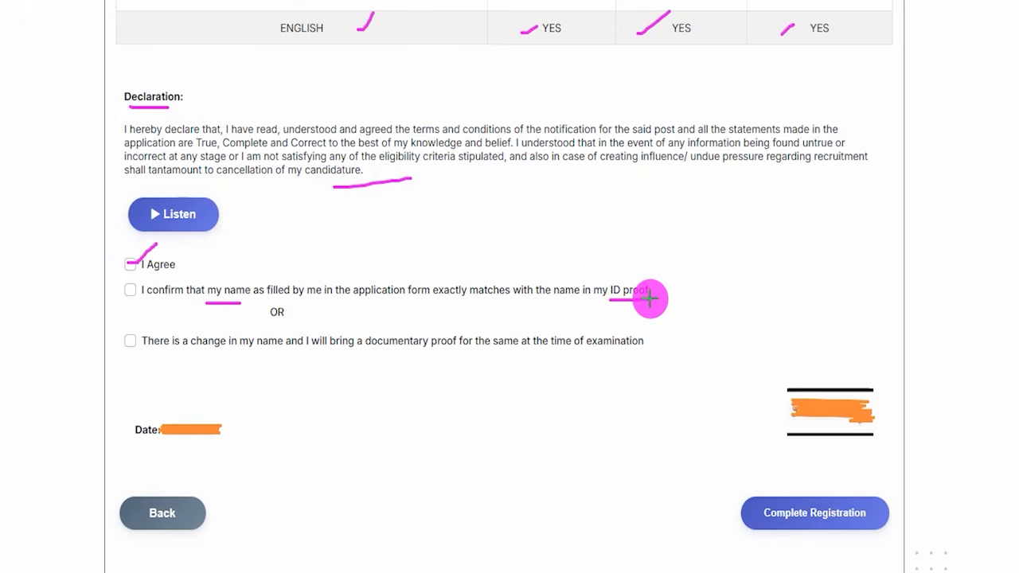
{"action": "left_click_drag", "start_coordinate": [650, 297], "coordinate": [651, 300]}
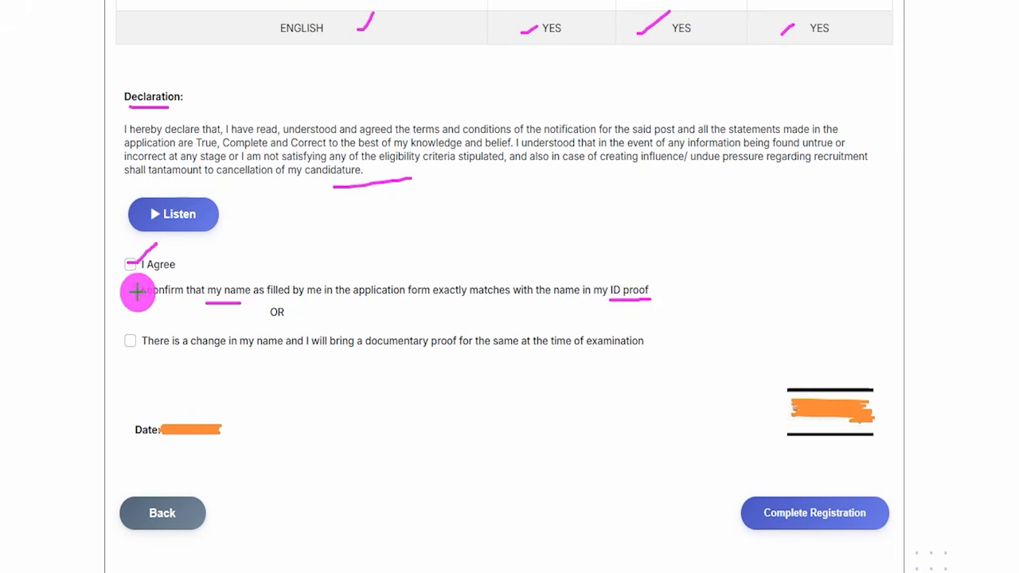
{"action": "left_click_drag", "start_coordinate": [127, 291], "coordinate": [144, 278]}
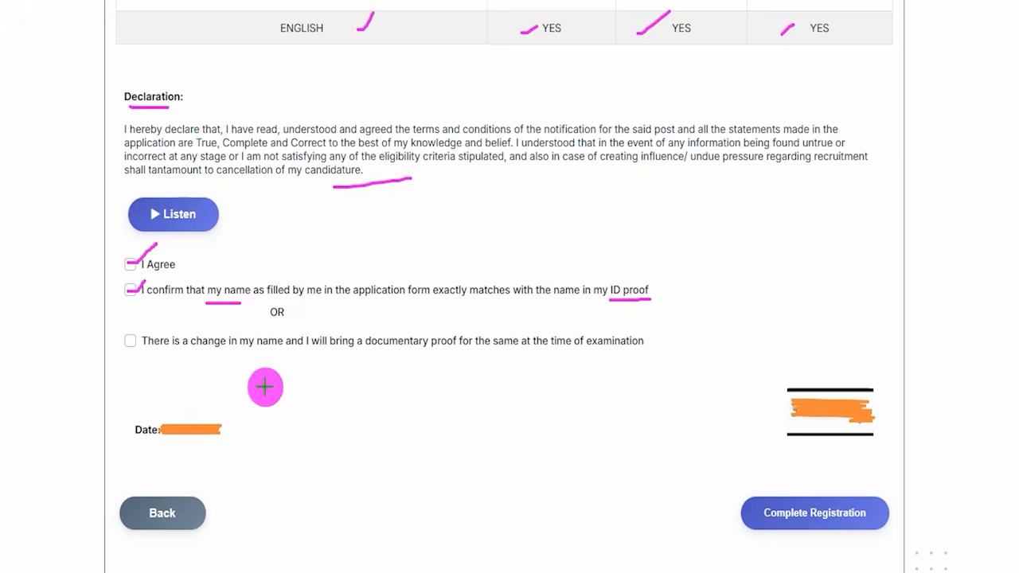
- Mark the change-in-name checkbox with a pen tick and draw arrows to Back and Complete Registration
{"action": "left_click_drag", "start_coordinate": [128, 339], "coordinate": [162, 308]}
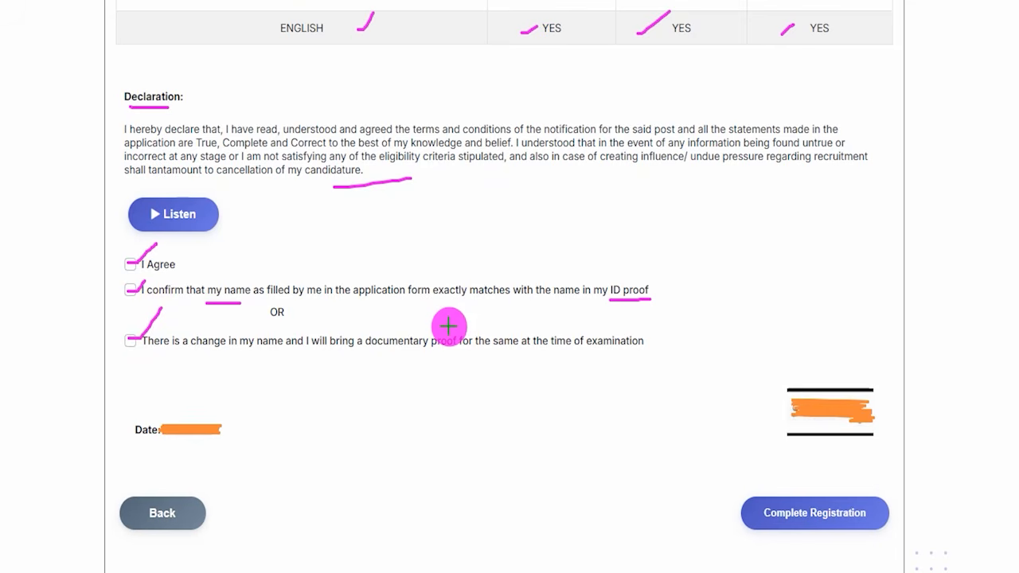
{"action": "mouse_move", "coordinate": [358, 423]}
{"action": "left_mouse_down"}
{"action": "mouse_move", "coordinate": [292, 467]}
{"action": "mouse_move", "coordinate": [205, 501]}
{"action": "left_mouse_up"}
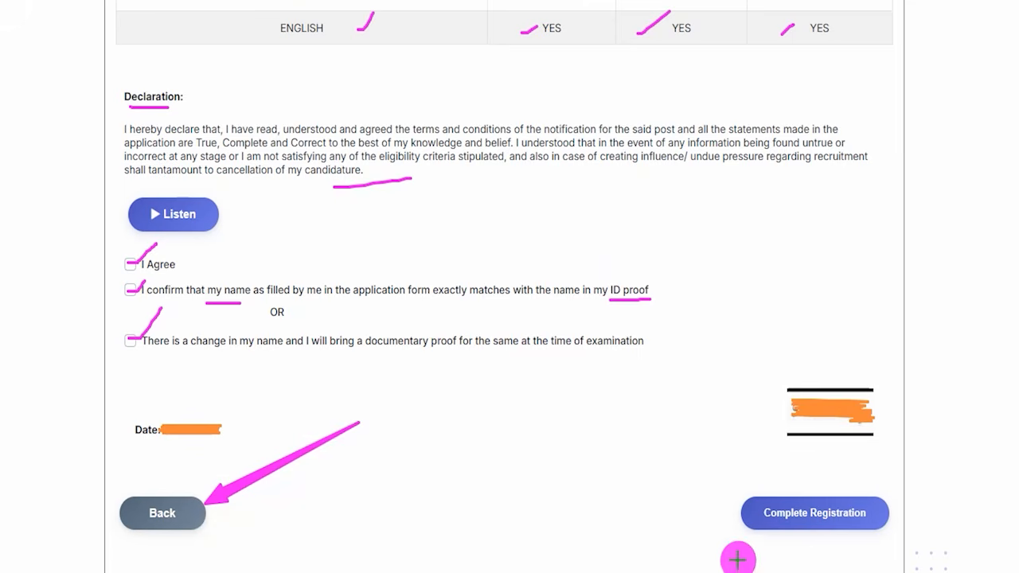
{"action": "left_click_drag", "start_coordinate": [605, 415], "coordinate": [736, 502]}
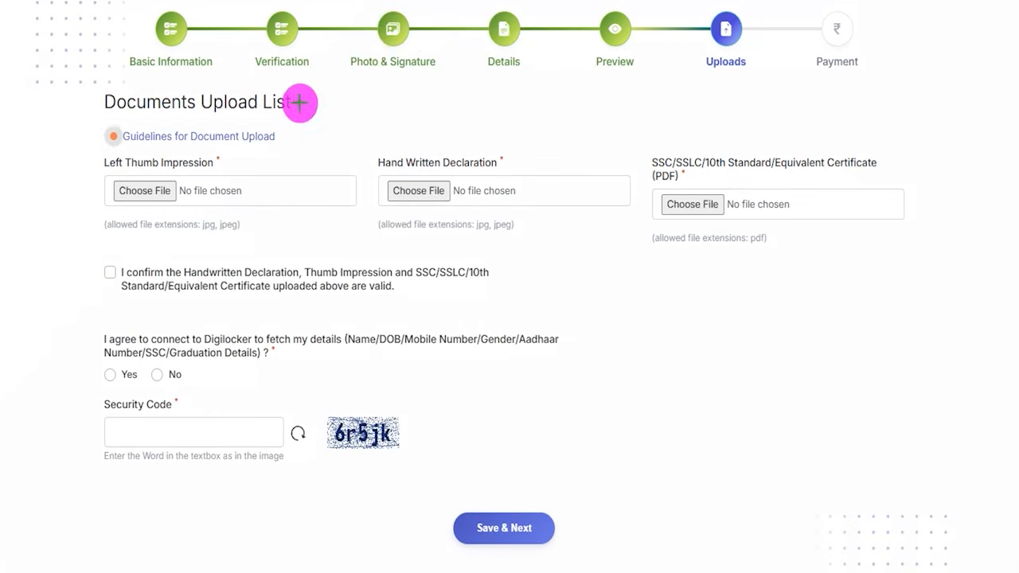
- Mark the Documents Upload List heading and its thumb impression, handwritten declaration and certificate labels with pen ticks, and clear the marks
{"action": "left_click_drag", "start_coordinate": [298, 102], "coordinate": [351, 62]}
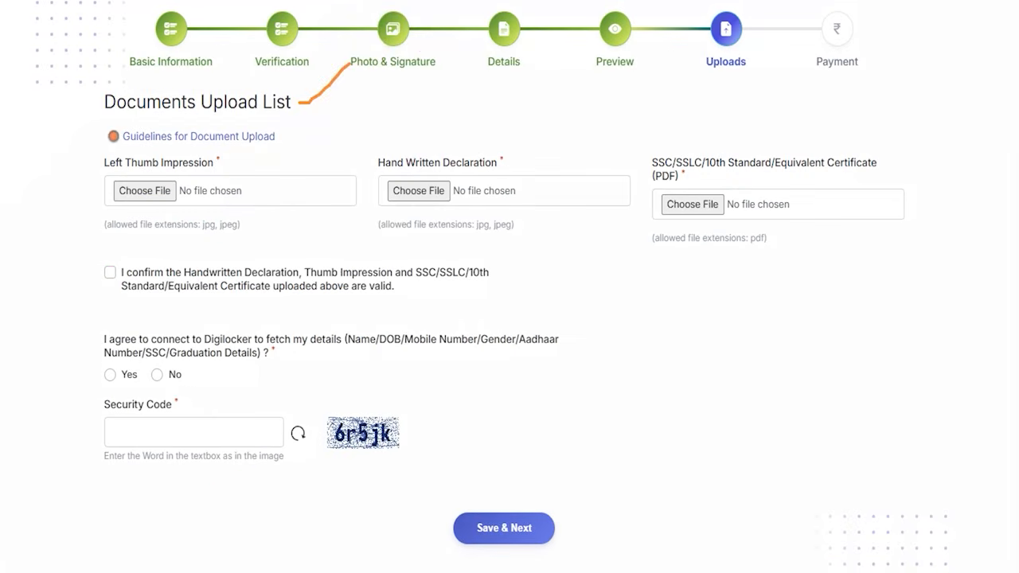
{"action": "left_click_drag", "start_coordinate": [229, 162], "coordinate": [277, 135]}
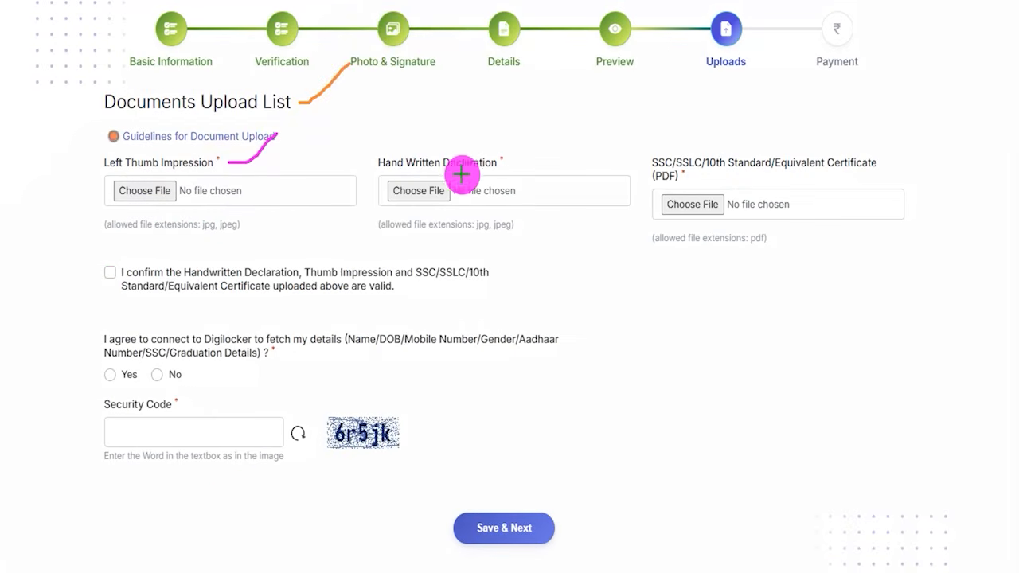
{"action": "left_click_drag", "start_coordinate": [516, 159], "coordinate": [541, 133]}
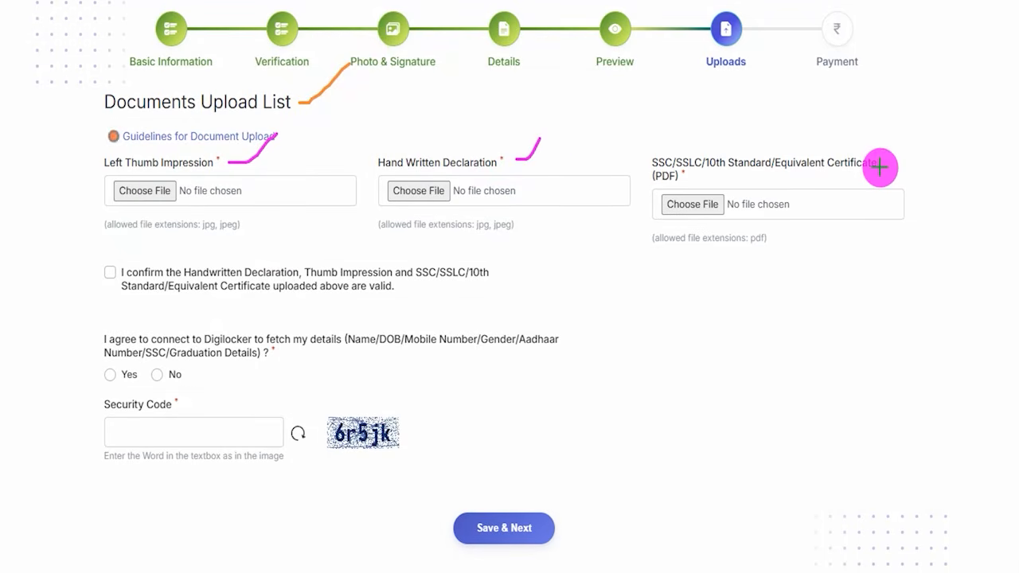
{"action": "left_click_drag", "start_coordinate": [886, 163], "coordinate": [923, 114]}
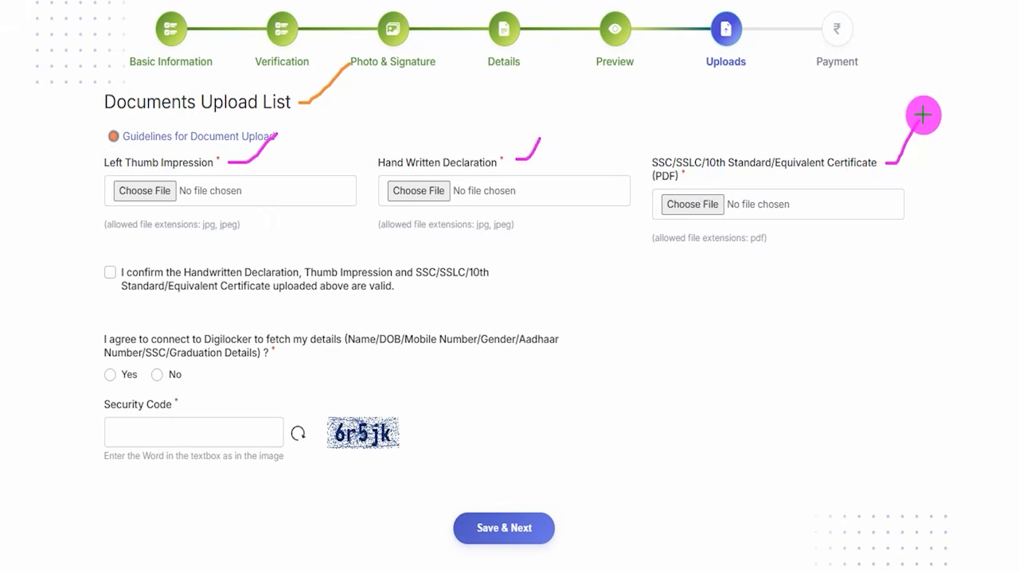
{"action": "left_click_drag", "start_coordinate": [897, 163], "coordinate": [937, 111]}
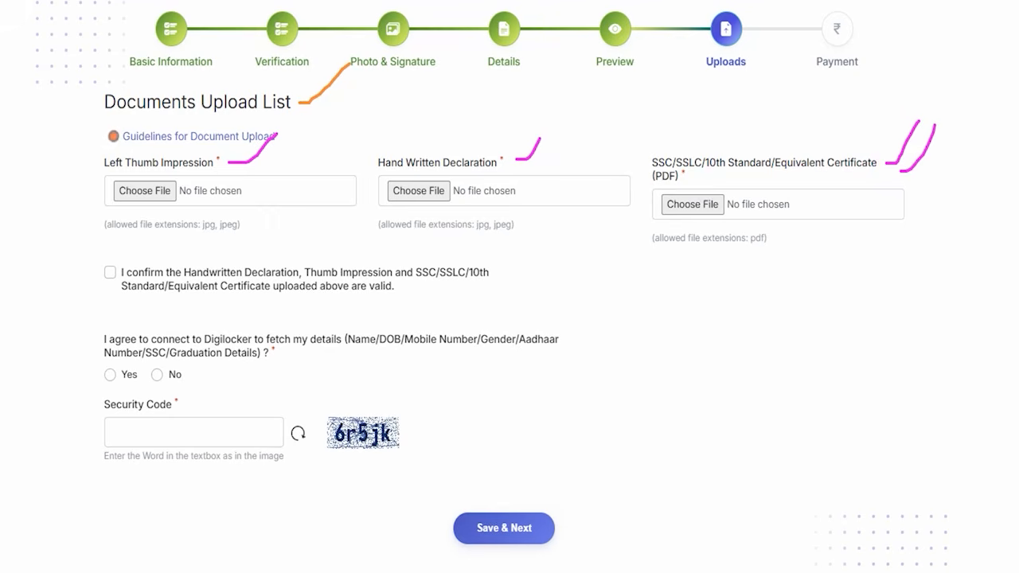
{"action": "key", "text": "Escape"}
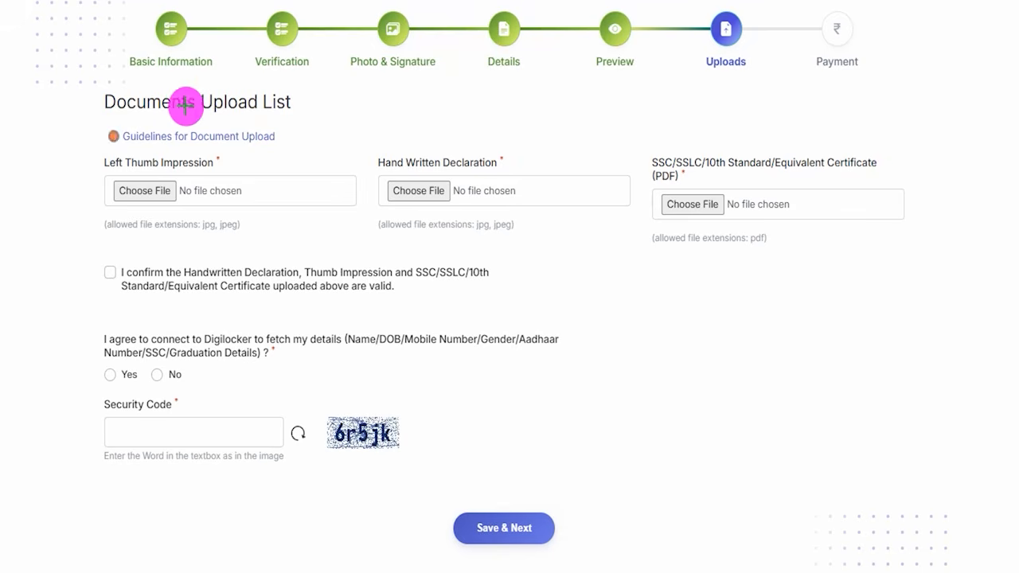
- Frame the Guidelines for Document Upload link with a rectangle, clear the frame and open the guidelines
{"action": "left_click_drag", "start_coordinate": [76, 114], "coordinate": [299, 148]}
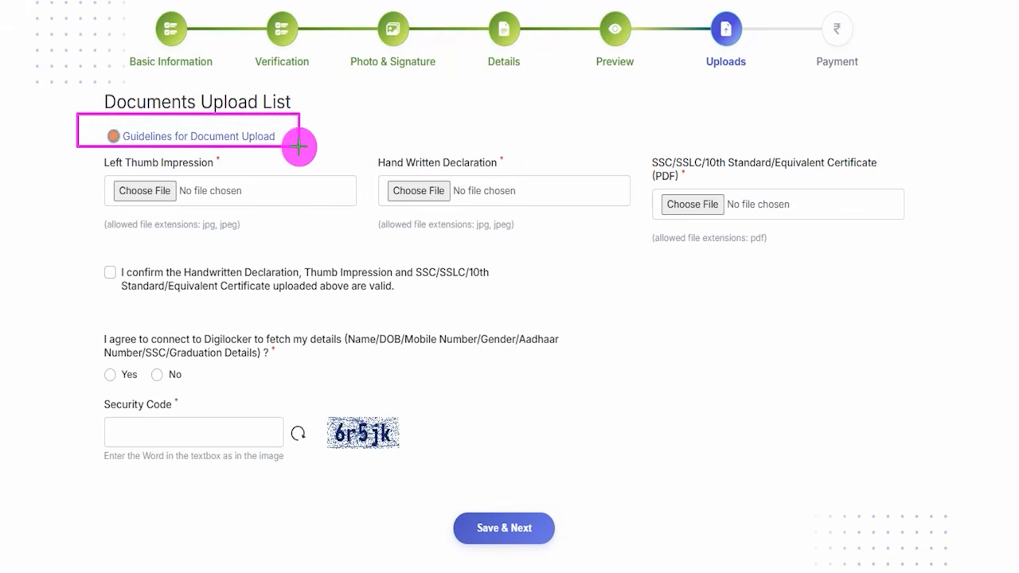
{"action": "key", "text": "Escape"}
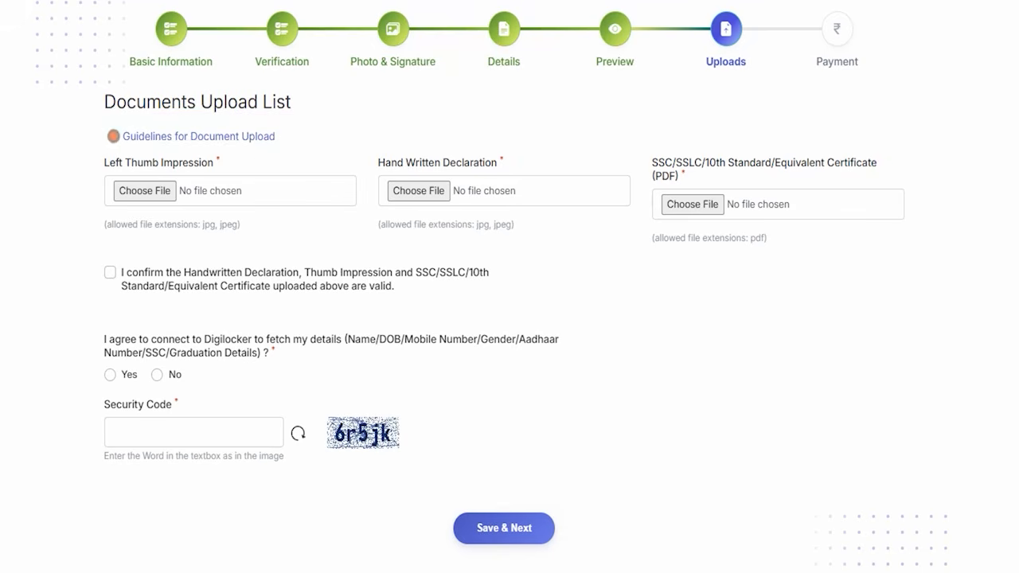
{"action": "left_click", "coordinate": [113, 136]}
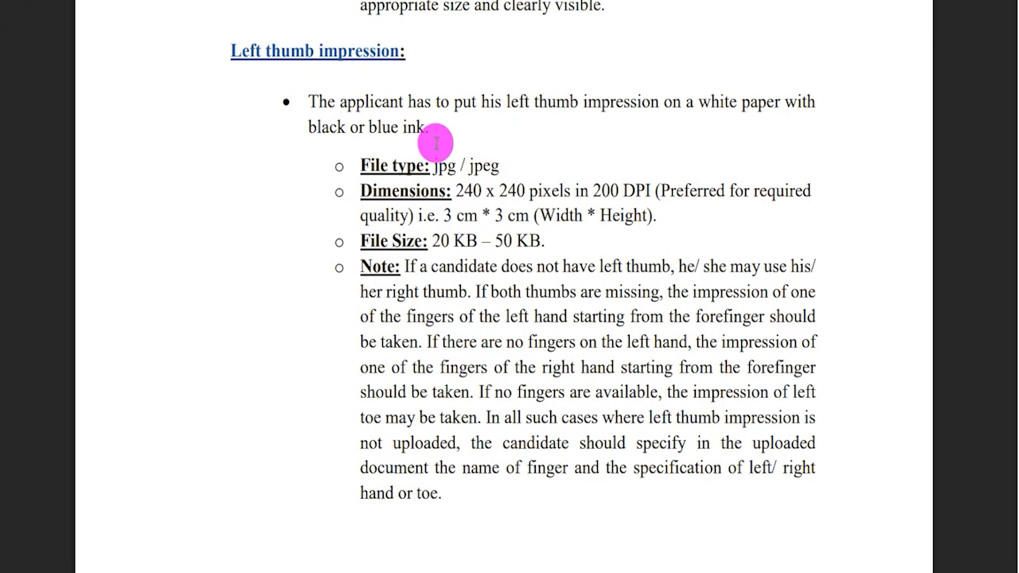
- Highlight the Left thumb impression heading and its 240 x 240 dimensions, jpg / jpeg file type and 20 KB – 50 KB file size
{"action": "left_click_drag", "start_coordinate": [239, 48], "coordinate": [360, 52]}
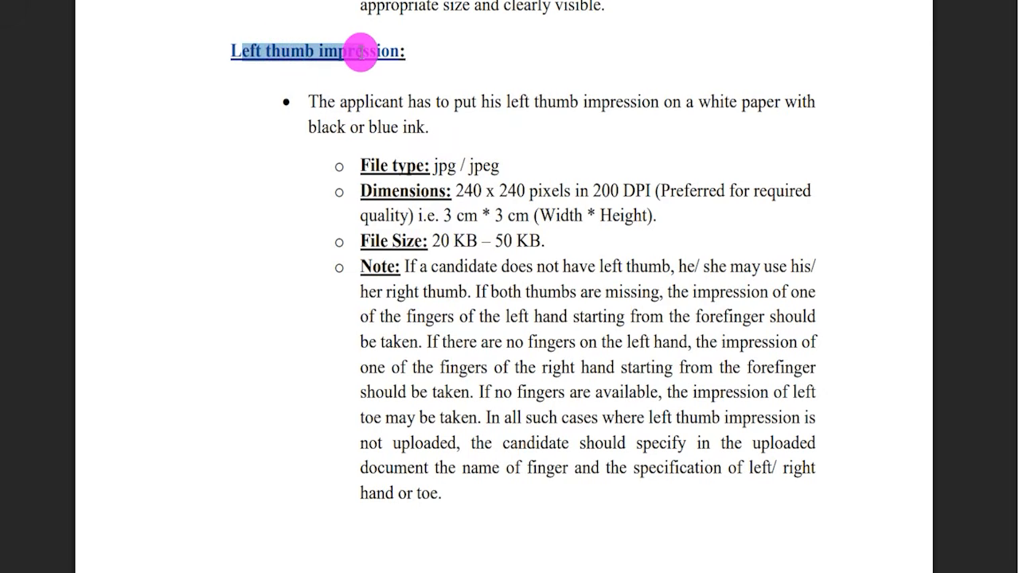
{"action": "left_click", "coordinate": [461, 194]}
{"action": "left_click_drag", "start_coordinate": [471, 192], "coordinate": [519, 191]}
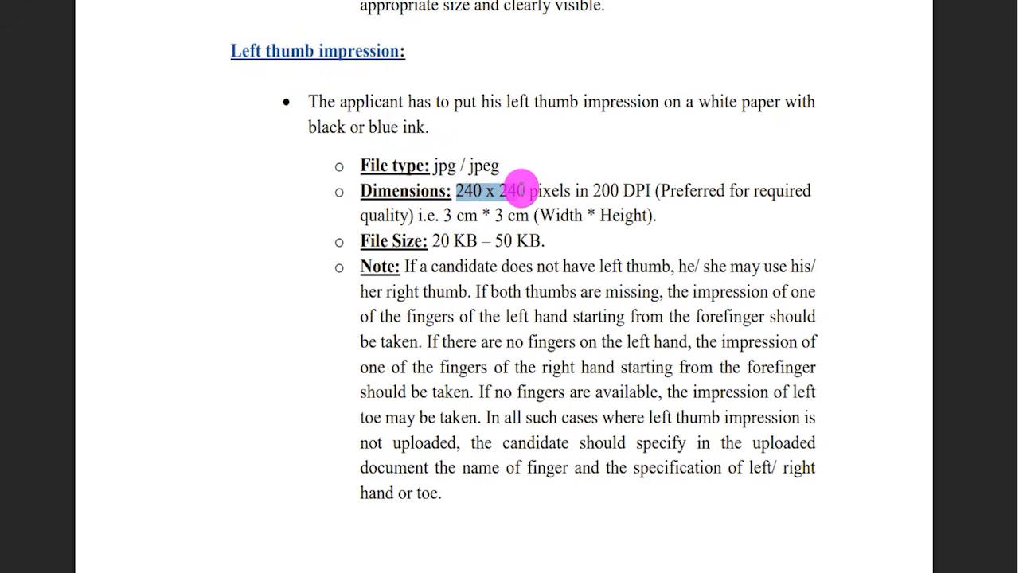
{"action": "left_click_drag", "start_coordinate": [429, 165], "coordinate": [495, 163]}
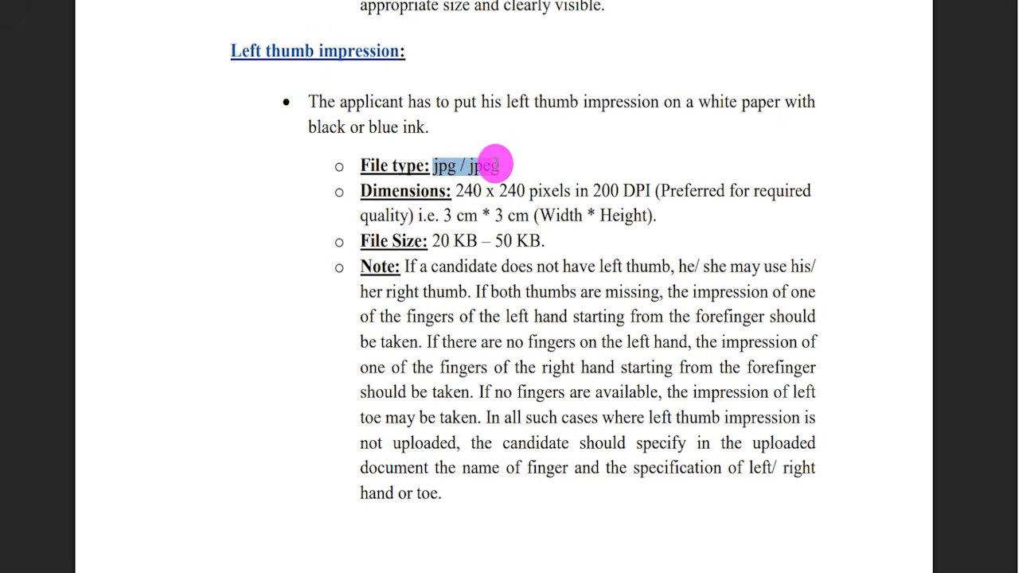
{"action": "left_click_drag", "start_coordinate": [431, 241], "coordinate": [538, 241]}
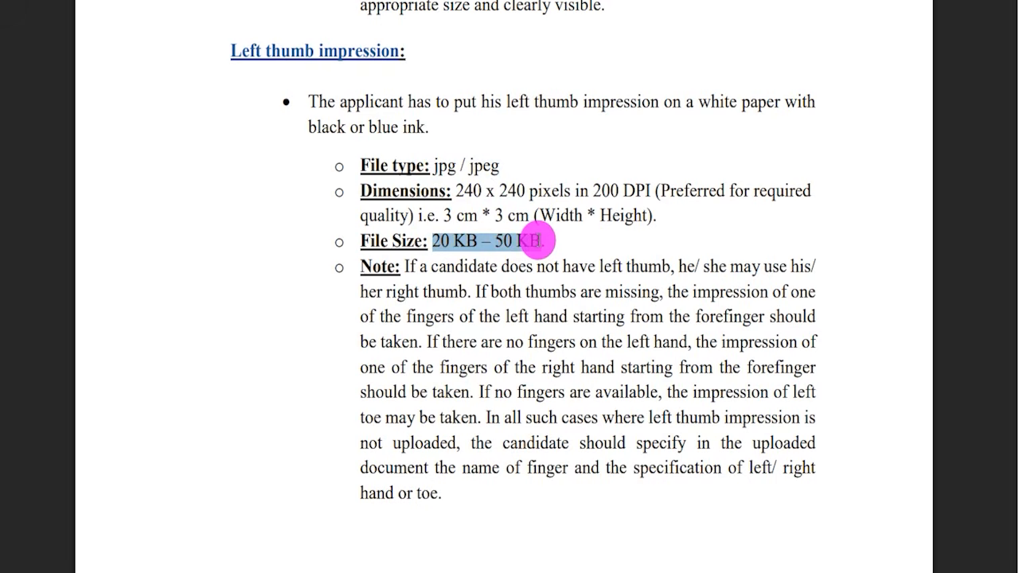
- Highlight the Hand-written declaration Image heading and its jpg / jpeg file type, 800 x 400 pixels dimensions and 50 KB – 100 KB file size
{"action": "scroll", "coordinate": [444, 278], "scroll_direction": "down", "scroll_amount": 6}
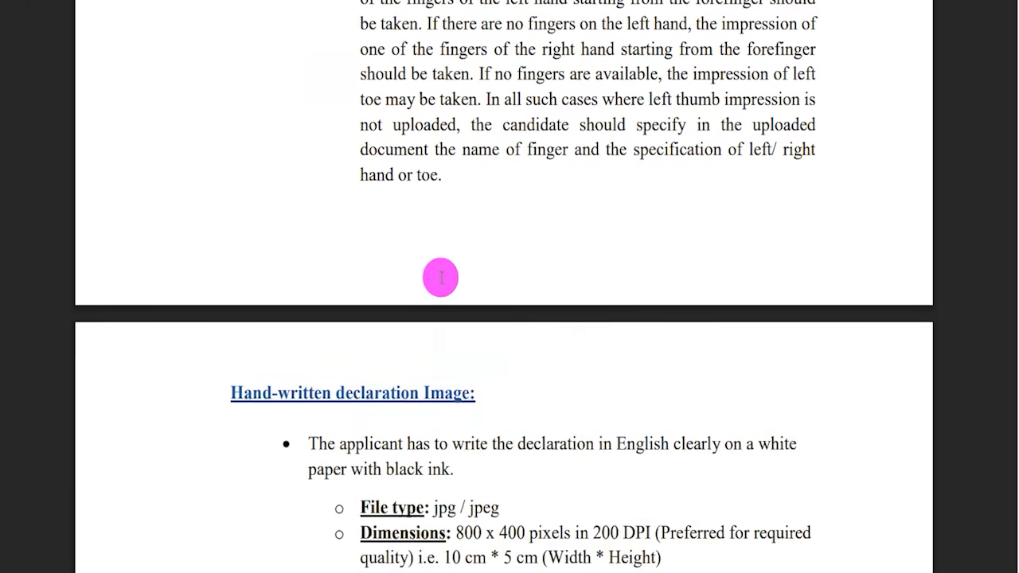
{"action": "left_click_drag", "start_coordinate": [252, 155], "coordinate": [396, 155]}
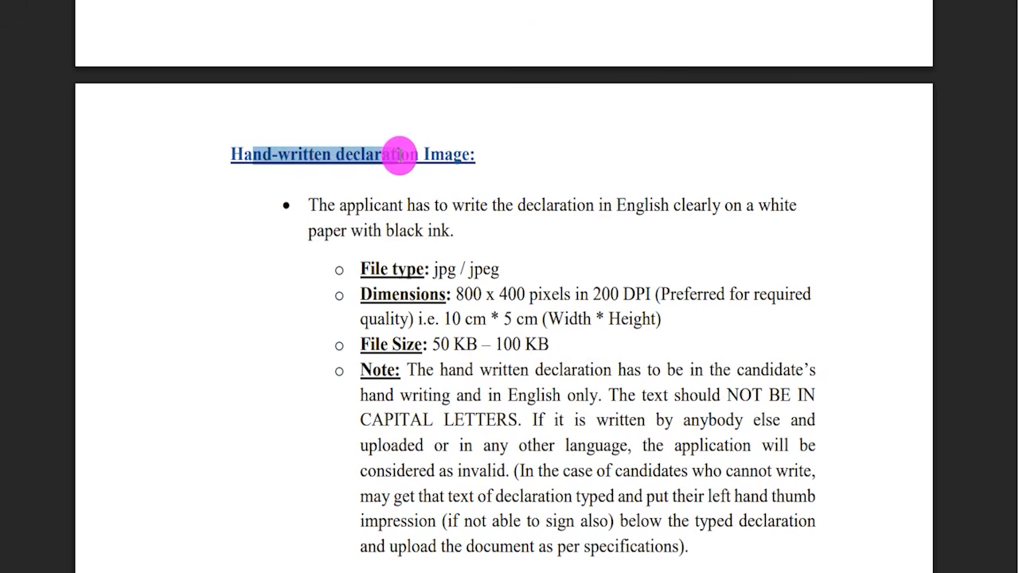
{"action": "left_click_drag", "start_coordinate": [433, 269], "coordinate": [498, 268]}
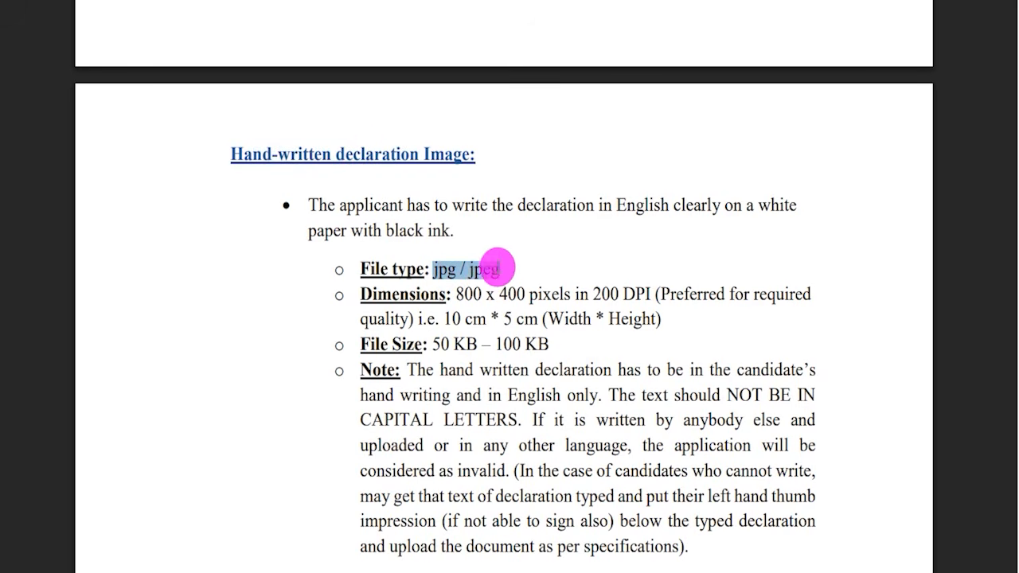
{"action": "left_click", "coordinate": [452, 291]}
{"action": "left_click_drag", "start_coordinate": [457, 294], "coordinate": [561, 294]}
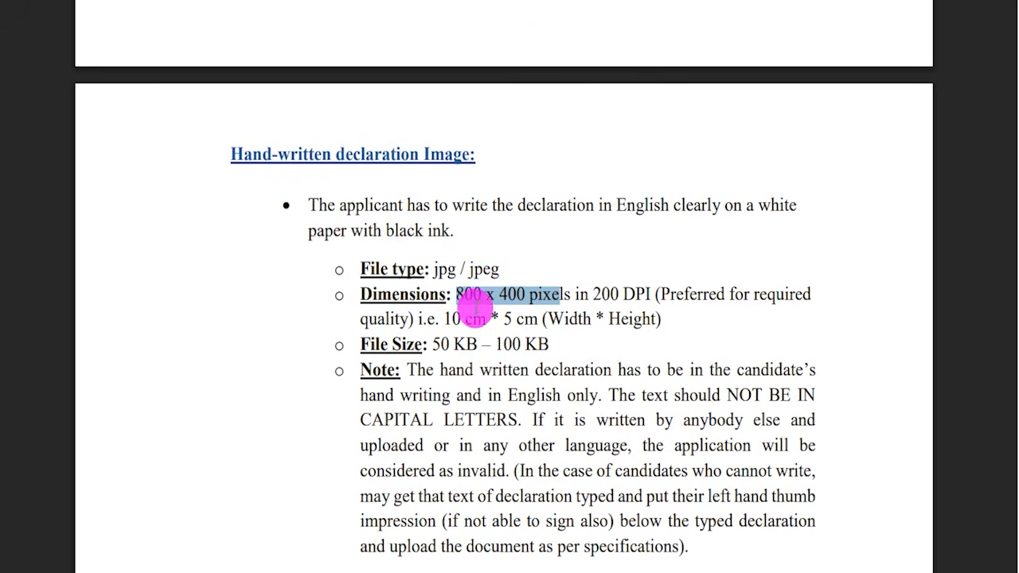
{"action": "left_click_drag", "start_coordinate": [434, 343], "coordinate": [538, 344]}
- Review the handwritten declaration note, highlighting the word CAPITAL and the full declaration text in the box
{"action": "scroll", "coordinate": [450, 325], "scroll_direction": "up", "scroll_amount": 2}
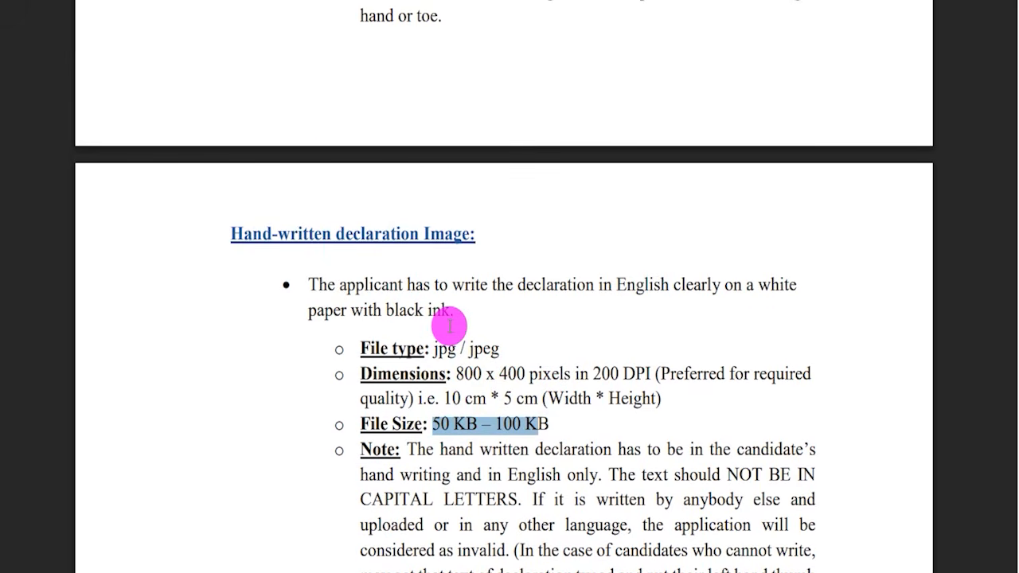
{"action": "scroll", "coordinate": [449, 325], "scroll_direction": "down", "scroll_amount": 4}
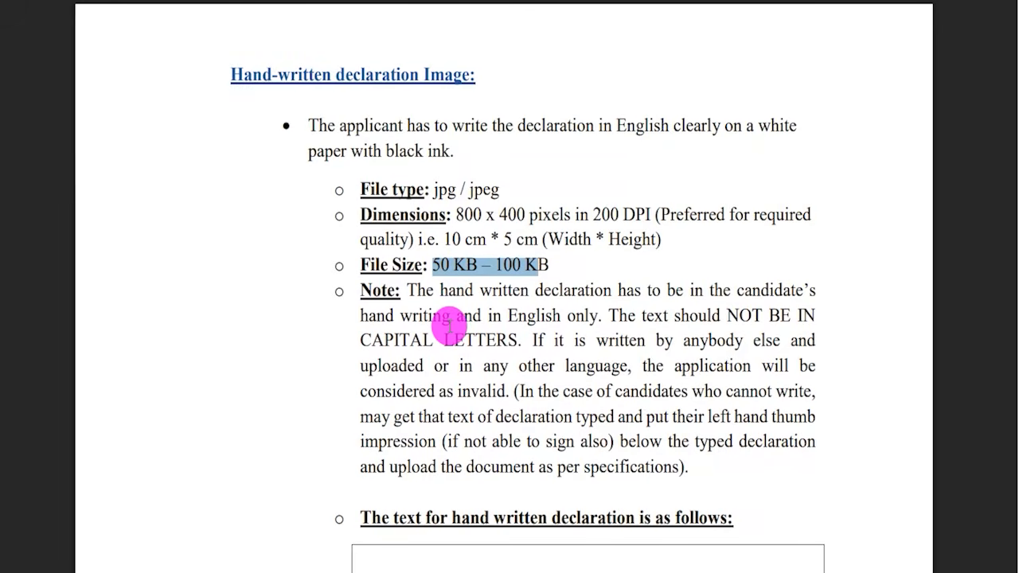
{"action": "scroll", "coordinate": [448, 323], "scroll_direction": "down", "scroll_amount": 2}
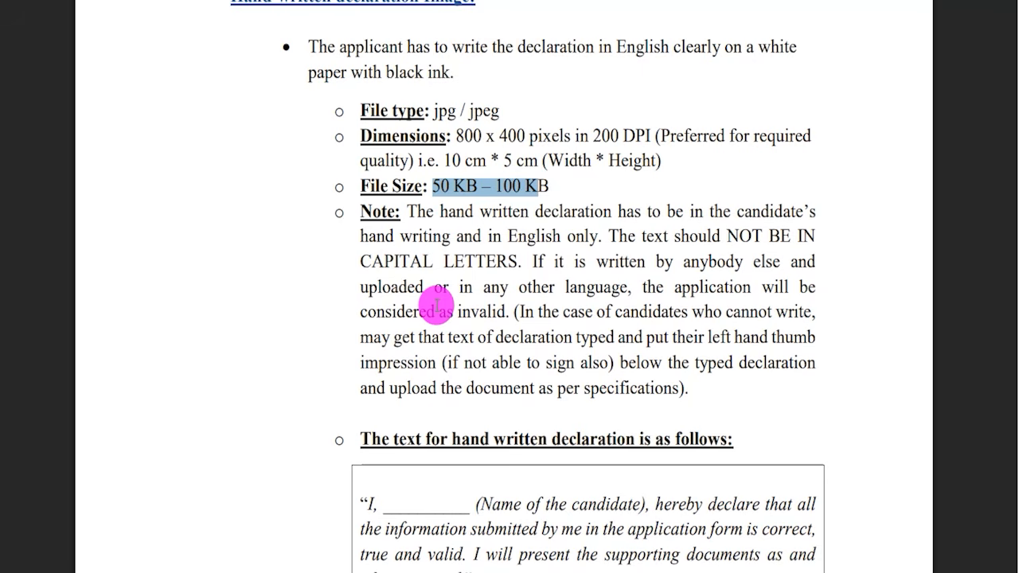
{"action": "left_click_drag", "start_coordinate": [371, 261], "coordinate": [434, 261]}
{"action": "scroll", "coordinate": [478, 331], "scroll_direction": "down", "scroll_amount": 4}
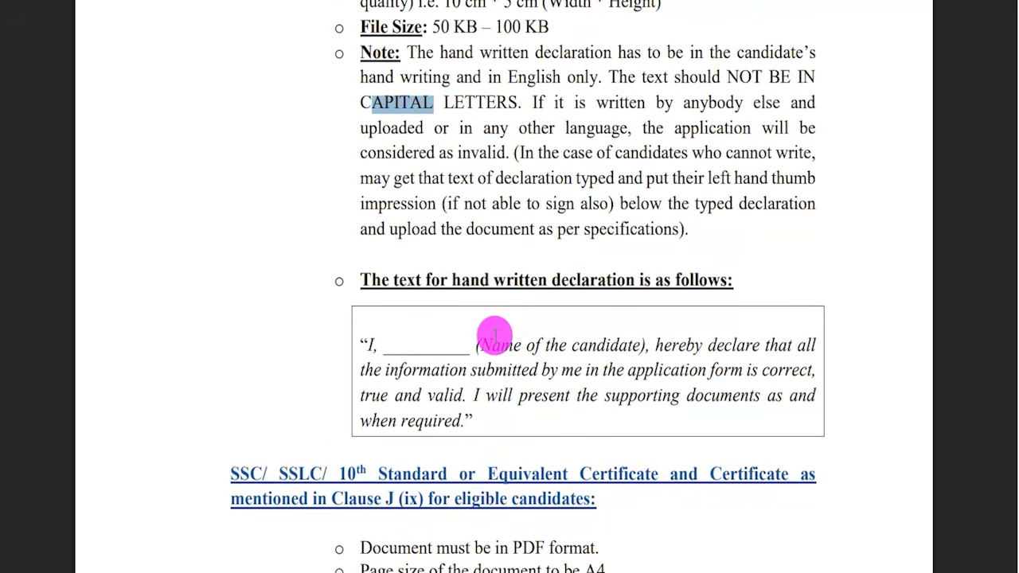
{"action": "left_click_drag", "start_coordinate": [366, 343], "coordinate": [471, 411]}
- Highlight the SSC/SSLC/10th Standard certificate heading with its PDF format and 500 KB file size requirements
{"action": "scroll", "coordinate": [477, 366], "scroll_direction": "down", "scroll_amount": 5}
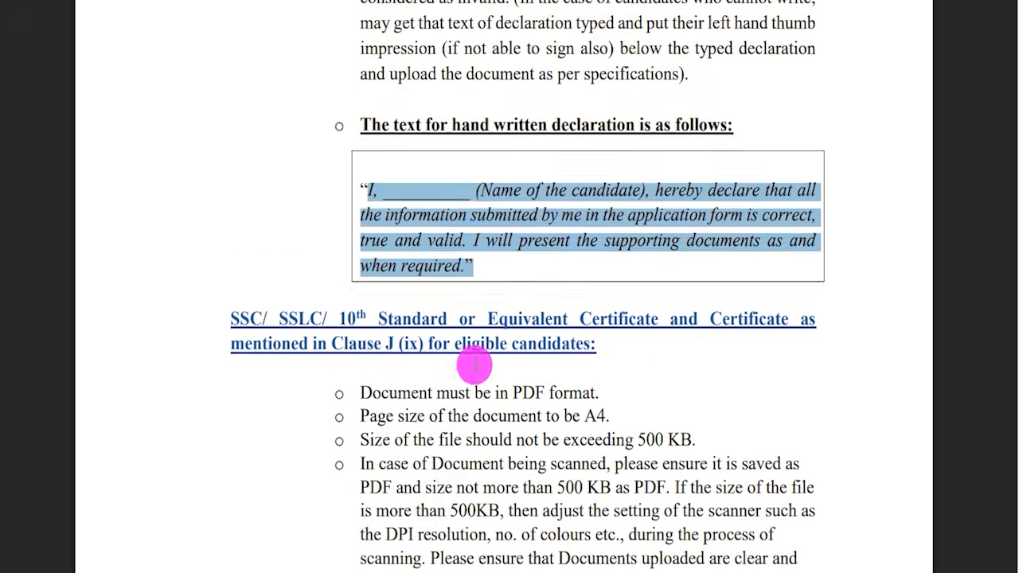
{"action": "left_click_drag", "start_coordinate": [380, 156], "coordinate": [617, 151]}
{"action": "left_click_drag", "start_coordinate": [514, 230], "coordinate": [539, 229]}
{"action": "left_click_drag", "start_coordinate": [641, 276], "coordinate": [682, 265]}
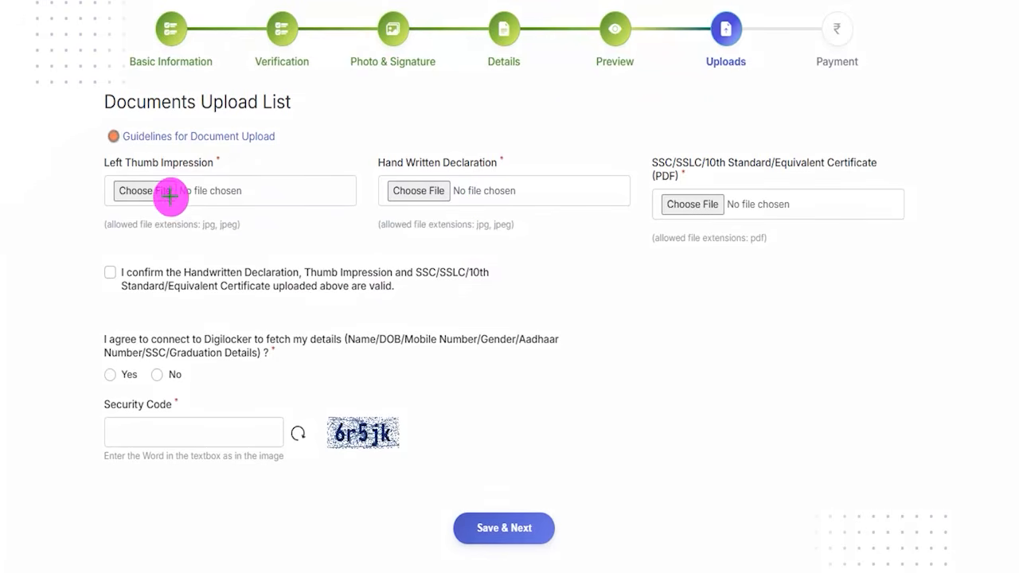
- Mark the Choose File controls for the thumb impression, handwritten declaration and SSC certificate with pen ticks on the Uploads page
{"action": "left_click_drag", "start_coordinate": [170, 197], "coordinate": [222, 147]}
{"action": "left_click_drag", "start_coordinate": [445, 188], "coordinate": [500, 139]}
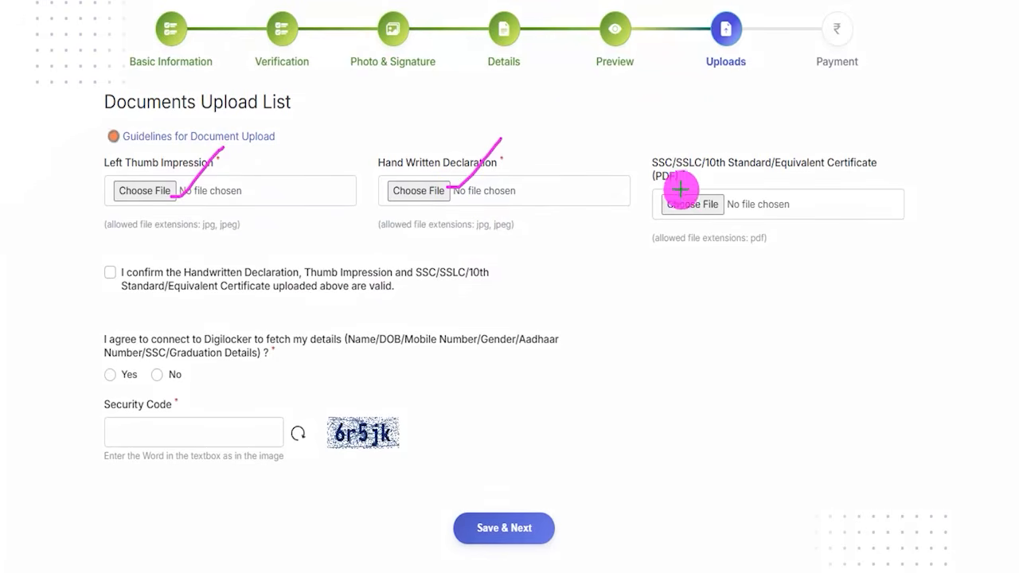
{"action": "left_click_drag", "start_coordinate": [712, 196], "coordinate": [748, 155]}
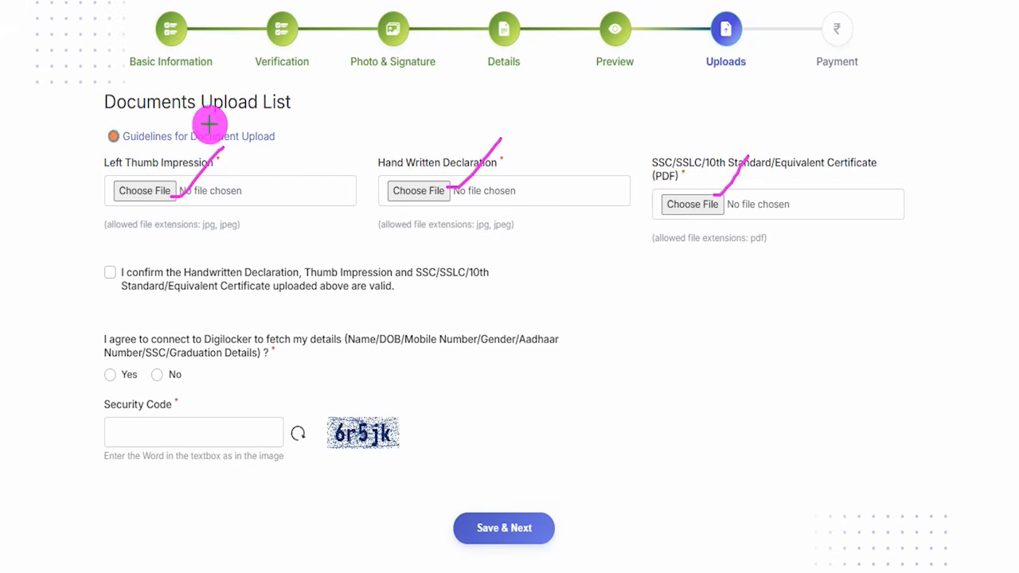
- Add pen ticks beside the thumb impression, handwritten declaration and SSC certificate headings and at the validity confirmation checkbox
{"action": "left_click_drag", "start_coordinate": [239, 166], "coordinate": [284, 131]}
{"action": "left_click_drag", "start_coordinate": [518, 165], "coordinate": [550, 130]}
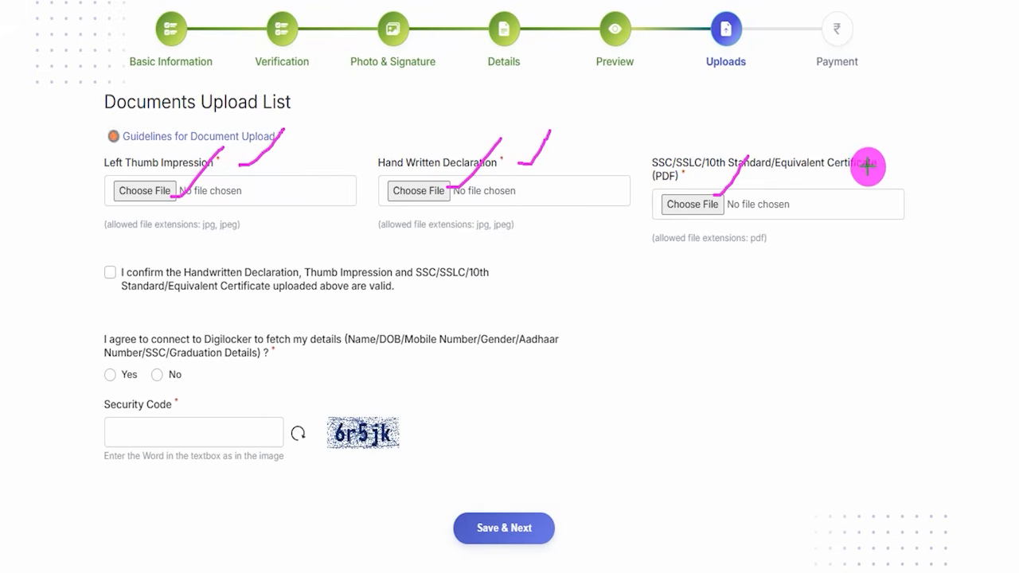
{"action": "left_click_drag", "start_coordinate": [882, 161], "coordinate": [926, 123]}
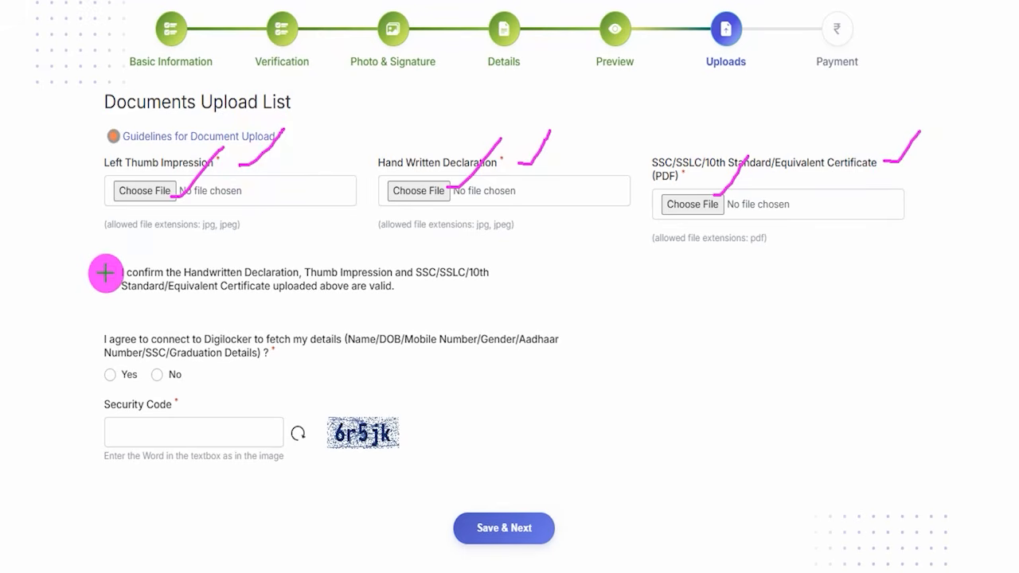
{"action": "left_click_drag", "start_coordinate": [108, 271], "coordinate": [143, 235]}
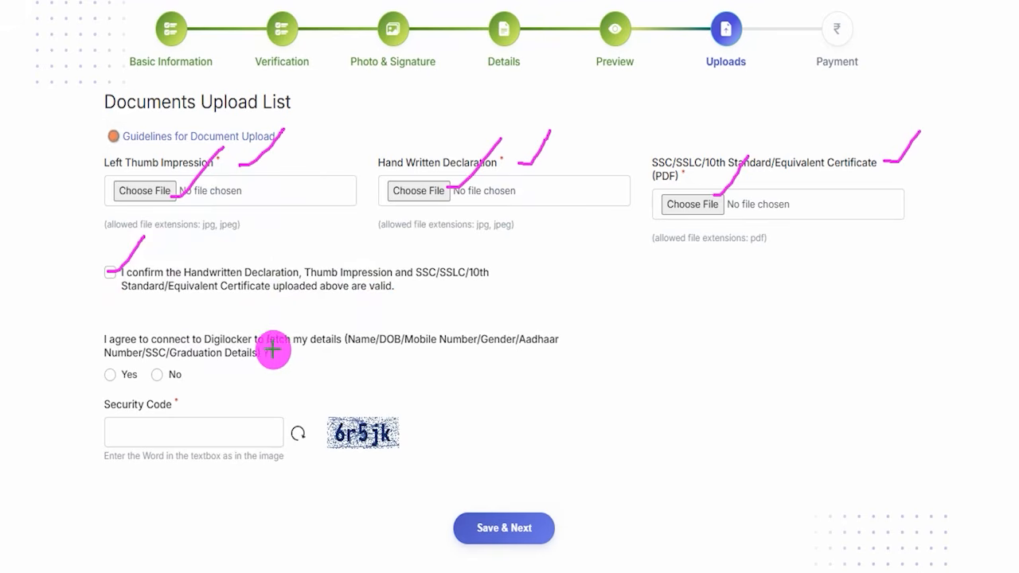
- Underline the personal and education details listed in the Digilocker consent question, and tick the question and its Yes and No options with the pen
{"action": "left_click_drag", "start_coordinate": [355, 351], "coordinate": [549, 347]}
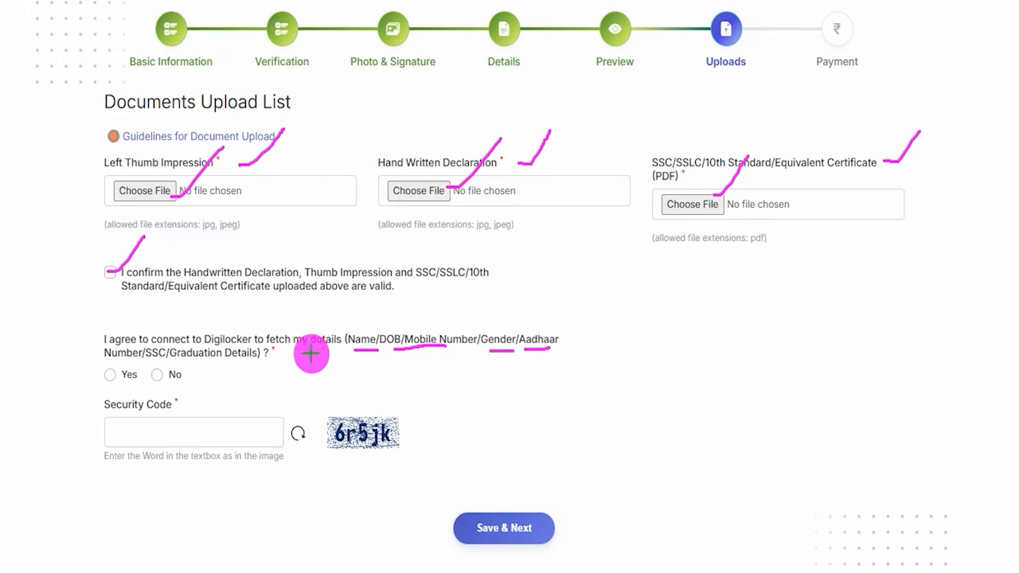
{"action": "left_click_drag", "start_coordinate": [146, 360], "coordinate": [234, 362]}
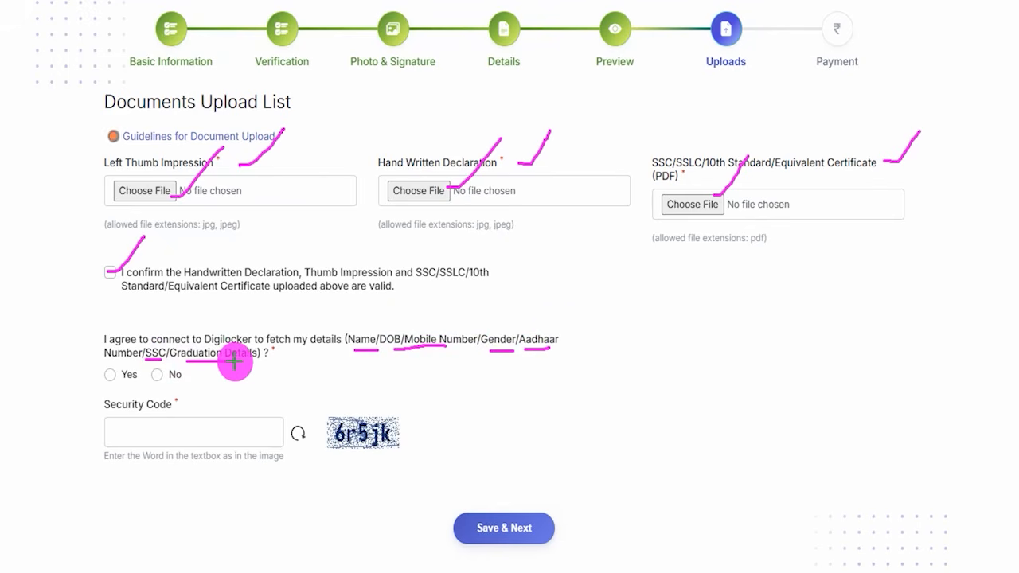
{"action": "left_click_drag", "start_coordinate": [234, 325], "coordinate": [299, 267]}
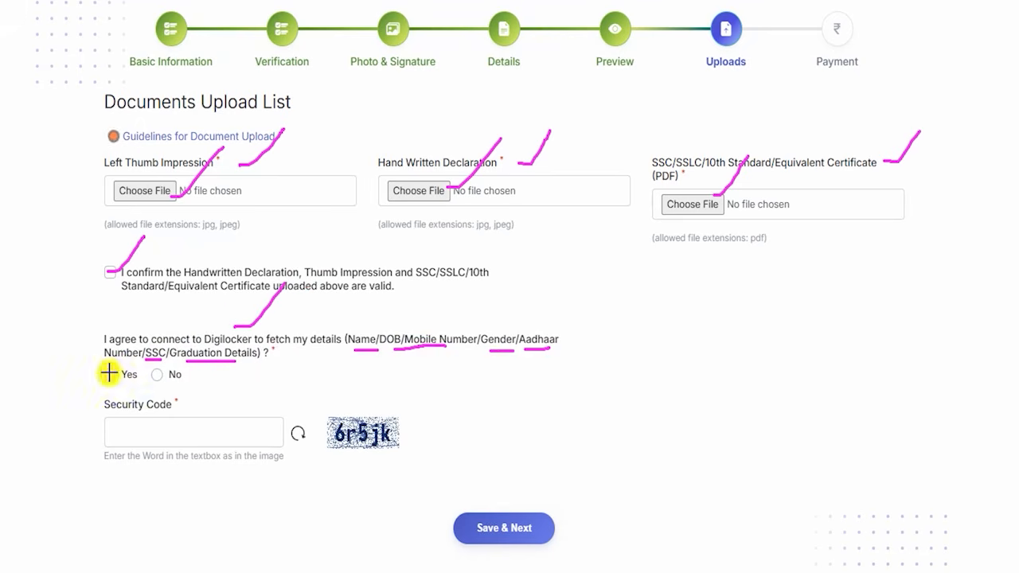
{"action": "left_click_drag", "start_coordinate": [109, 372], "coordinate": [140, 330]}
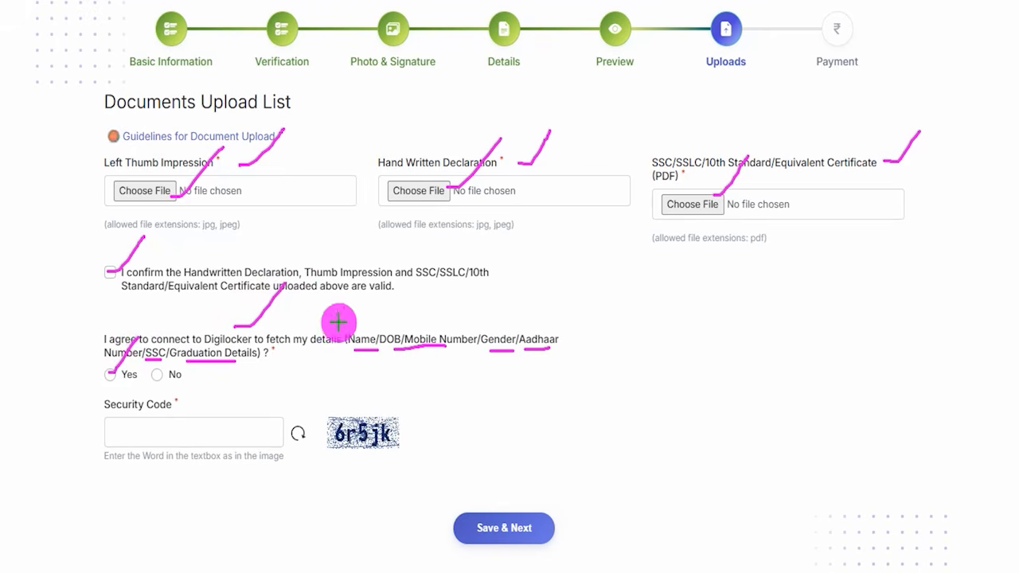
{"action": "left_click_drag", "start_coordinate": [159, 373], "coordinate": [230, 290]}
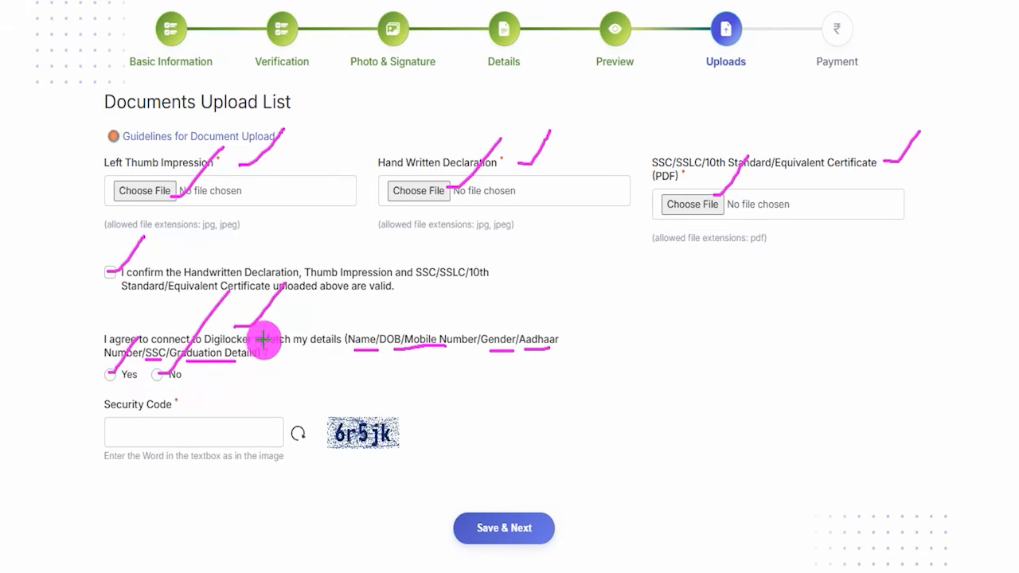
- Mark the captcha image and Security Code field with pen ticks, and point an arrow at Save & Next
{"action": "left_click_drag", "start_coordinate": [396, 433], "coordinate": [466, 372]}
{"action": "left_click_drag", "start_coordinate": [252, 431], "coordinate": [330, 363]}
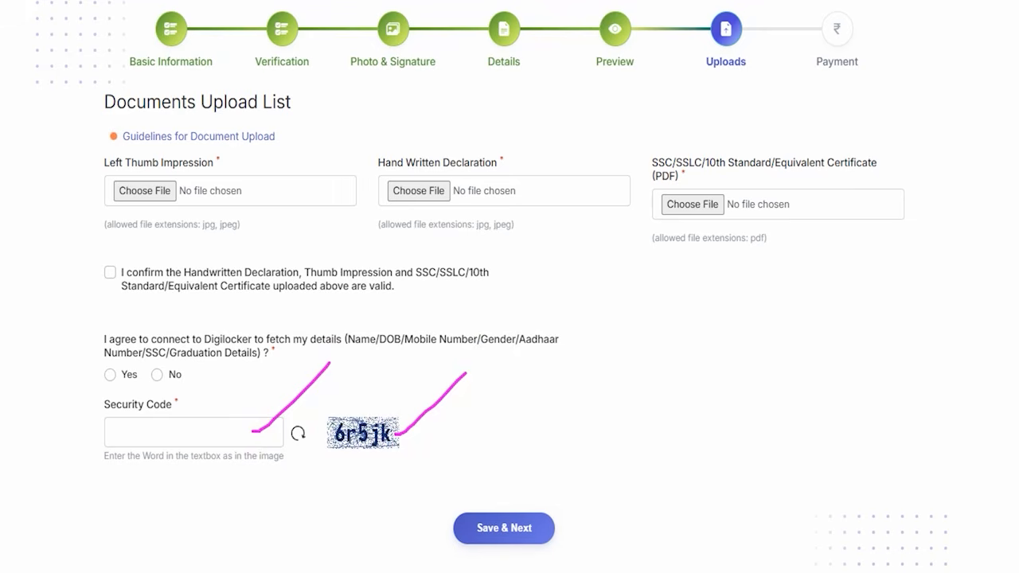
{"action": "left_click_drag", "start_coordinate": [718, 355], "coordinate": [541, 519]}
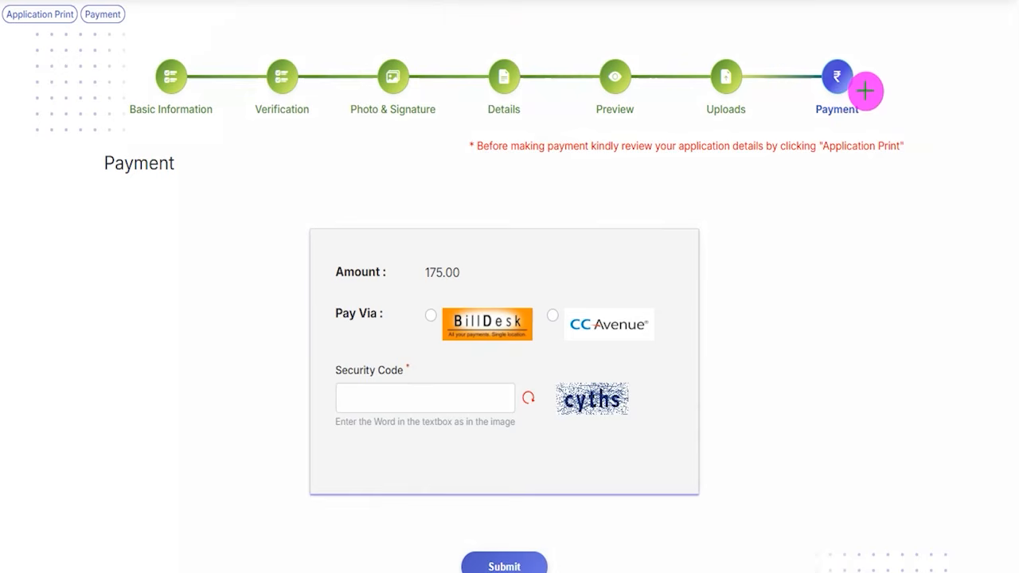
- Annotate the Payment stage, the 175.00 amount and the Application Print link with pen marks, and clear the annotations
{"action": "left_click_drag", "start_coordinate": [864, 90], "coordinate": [920, 37]}
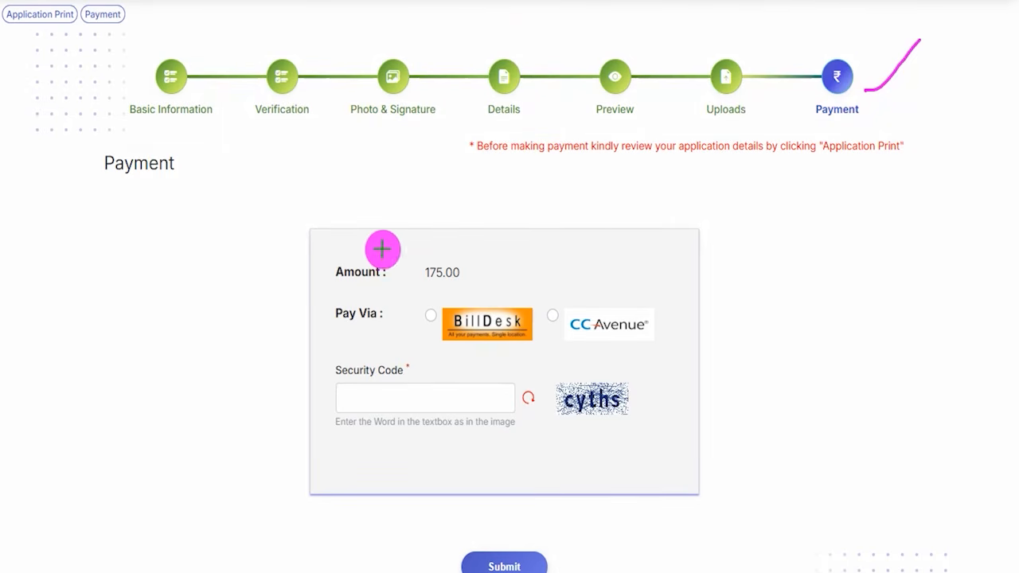
{"action": "mouse_move", "coordinate": [409, 251]}
{"action": "left_mouse_down"}
{"action": "mouse_move", "coordinate": [434, 255]}
{"action": "mouse_move", "coordinate": [473, 286]}
{"action": "left_mouse_up"}
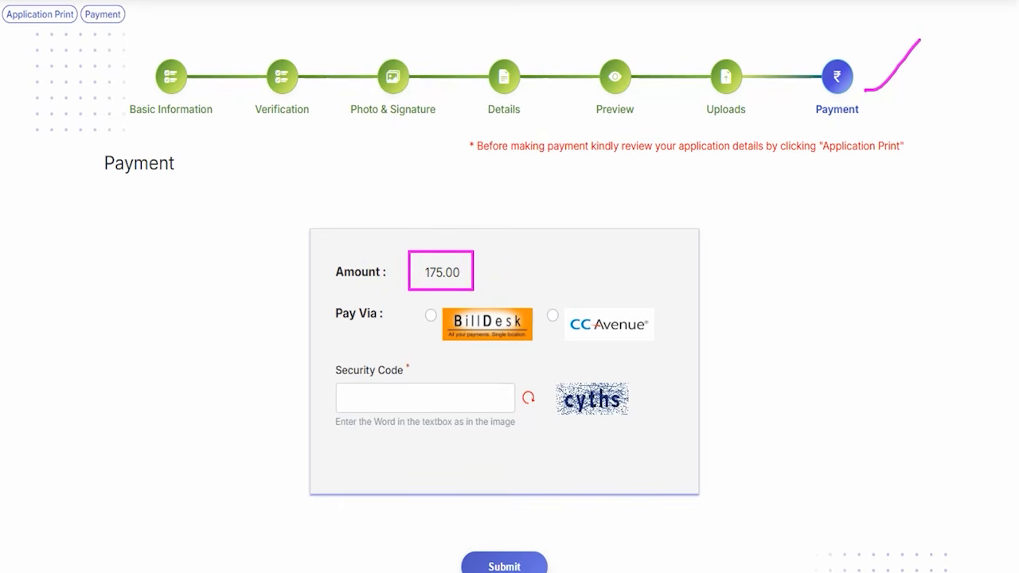
{"action": "left_click_drag", "start_coordinate": [483, 265], "coordinate": [514, 218]}
{"action": "mouse_move", "coordinate": [11, 156]}
{"action": "left_mouse_down"}
{"action": "mouse_move", "coordinate": [39, 32]}
{"action": "mouse_move", "coordinate": [57, 24]}
{"action": "left_mouse_up"}
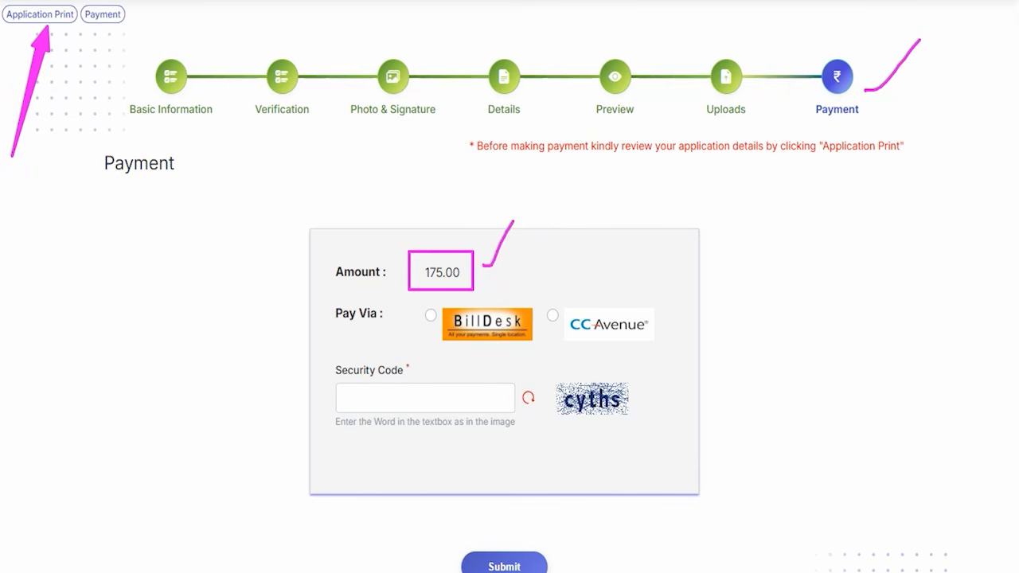
{"action": "key", "text": "Escape"}
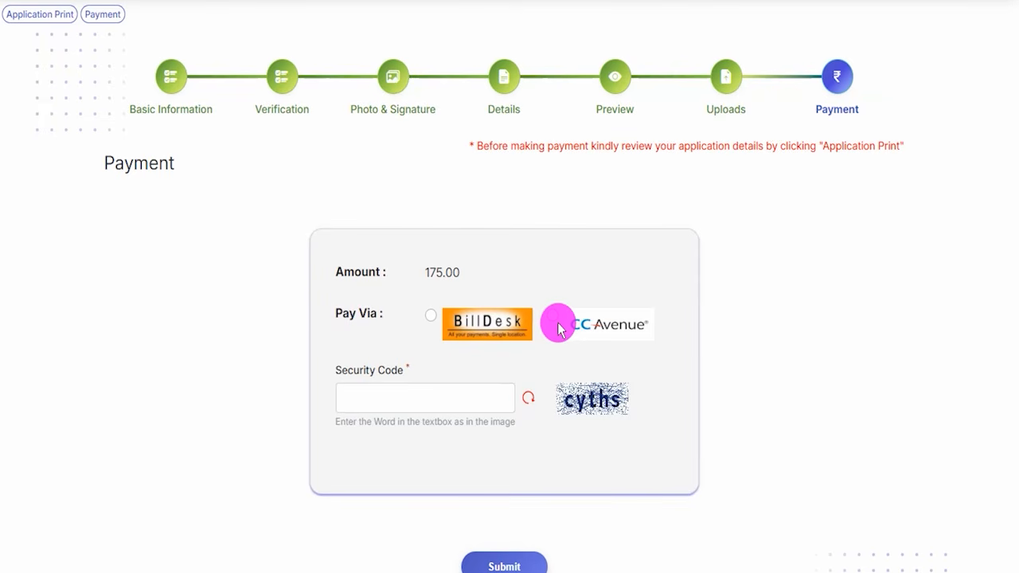
- Select BillDesk as the payment gateway, and mark the captcha, Security Code field and Submit with the pen
{"action": "left_click", "coordinate": [432, 318]}
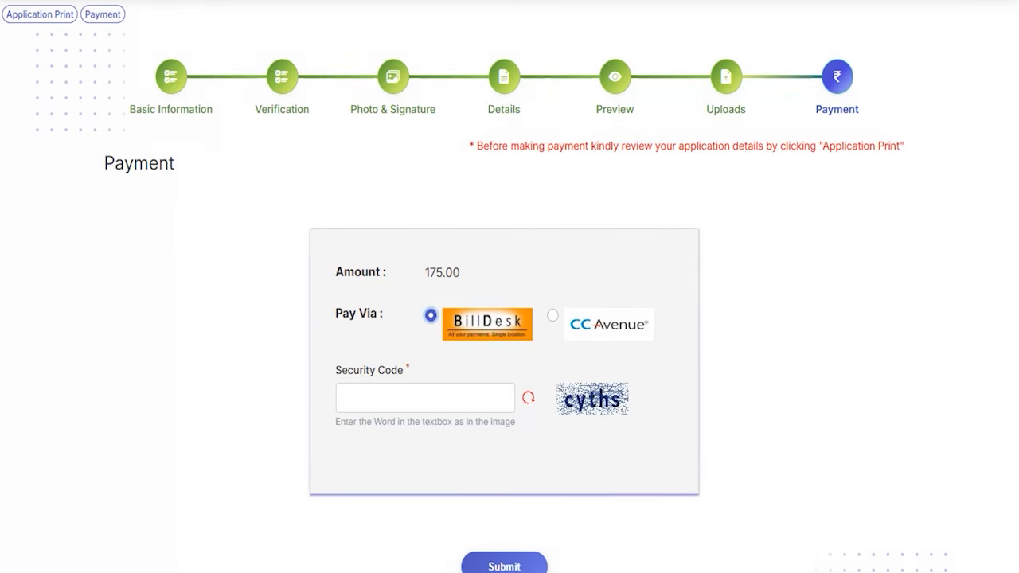
{"action": "left_click_drag", "start_coordinate": [638, 400], "coordinate": [689, 336]}
{"action": "left_click_drag", "start_coordinate": [356, 403], "coordinate": [412, 402]}
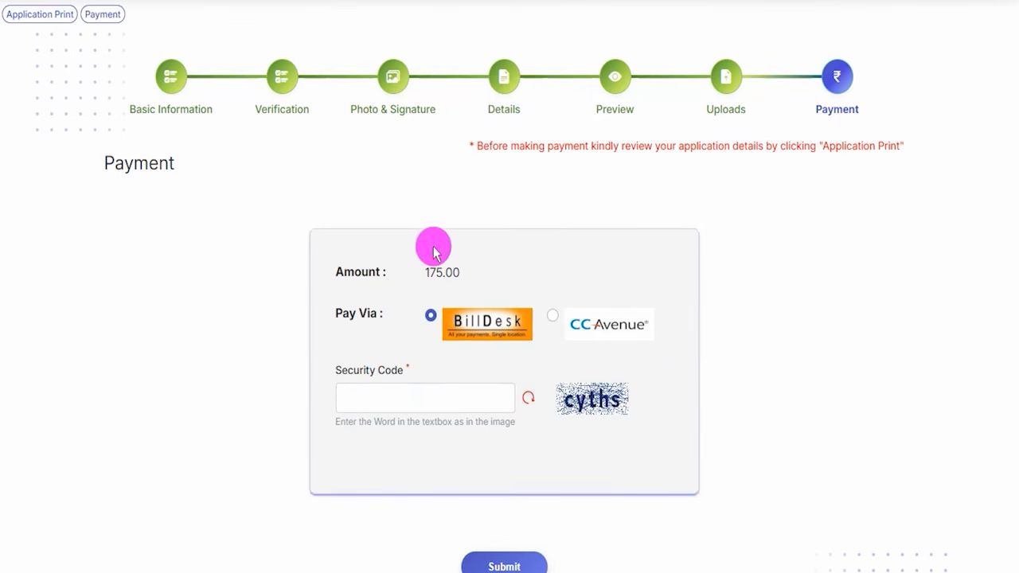
{"action": "scroll", "coordinate": [433, 248], "scroll_direction": "down", "scroll_amount": 1}
{"action": "left_click_drag", "start_coordinate": [425, 447], "coordinate": [571, 516]}
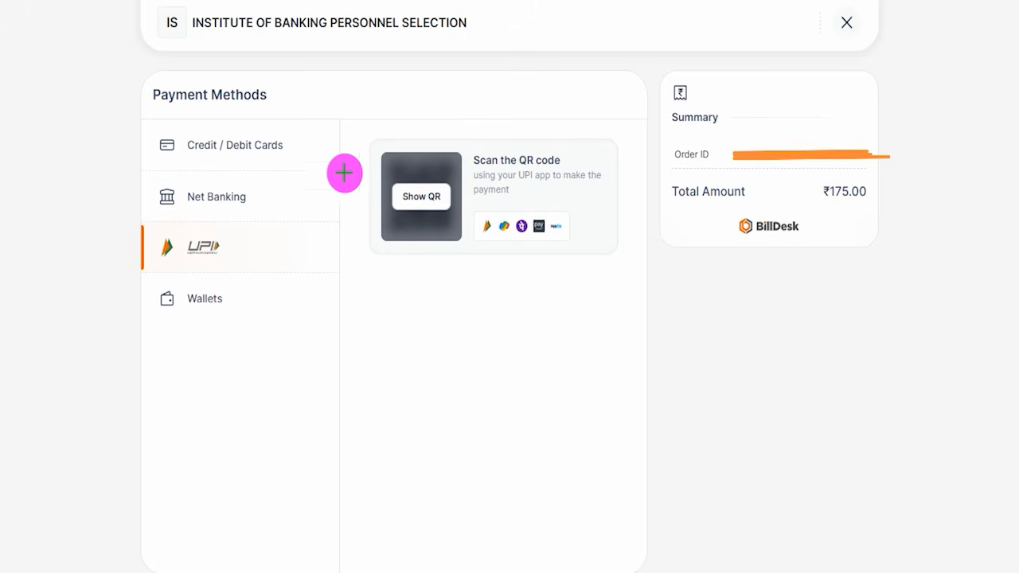
- Tick the Payment Methods heading and the Credit / Debit Cards, Net Banking, UPI and Wallets options with the pen
{"action": "left_click_drag", "start_coordinate": [295, 92], "coordinate": [362, 33]}
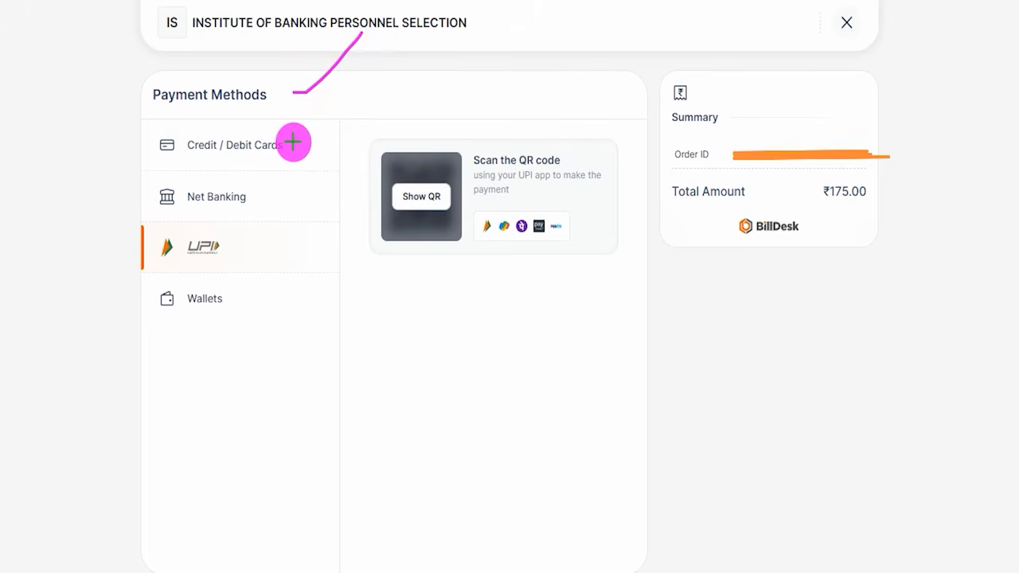
{"action": "left_click_drag", "start_coordinate": [293, 144], "coordinate": [330, 111]}
{"action": "left_click_drag", "start_coordinate": [275, 198], "coordinate": [318, 166]}
{"action": "left_click_drag", "start_coordinate": [257, 247], "coordinate": [285, 228]}
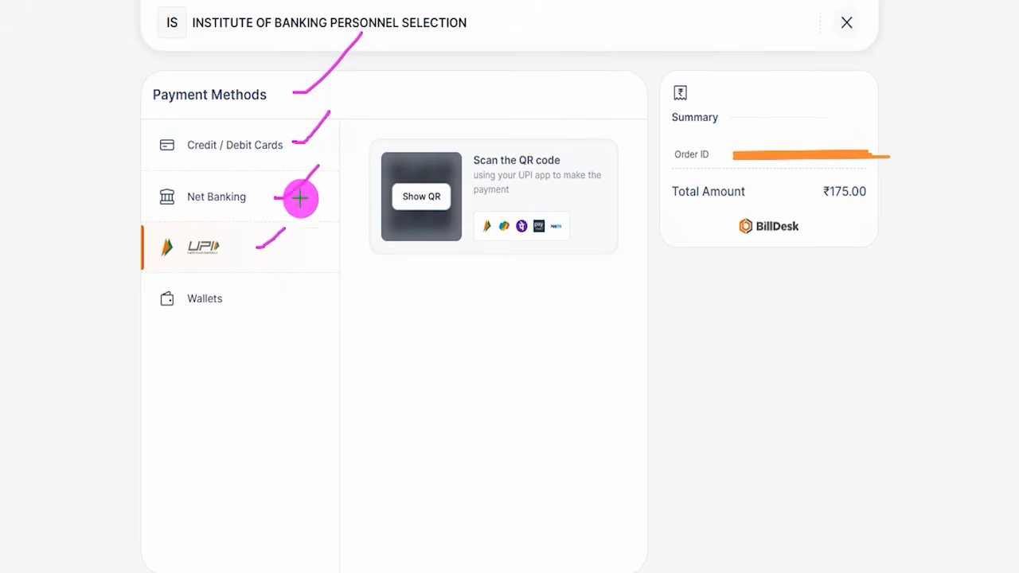
{"action": "left_click_drag", "start_coordinate": [251, 296], "coordinate": [280, 264]}
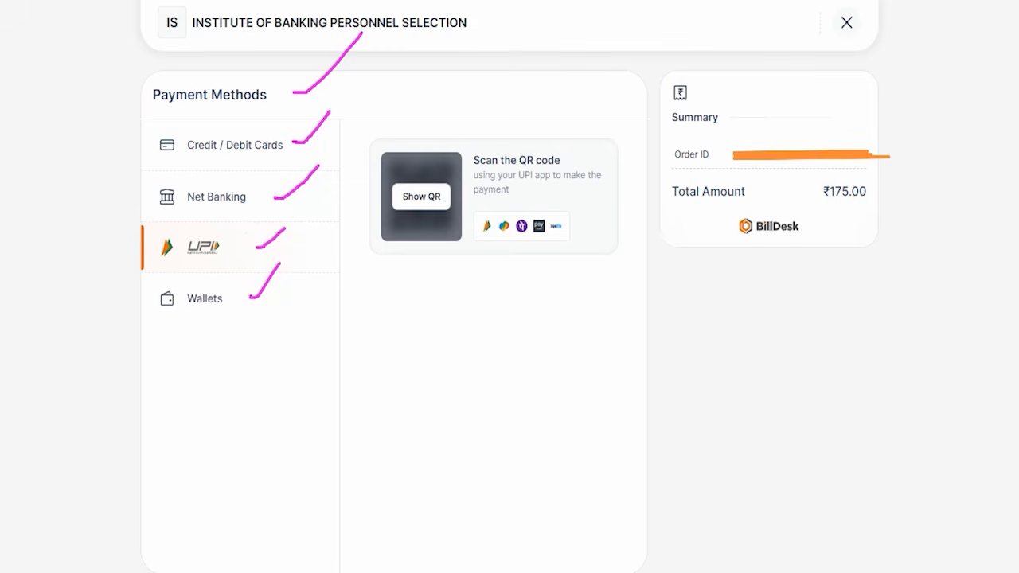
- Undo the five pen ticks on the payment methods list
{"action": "key", "text": "ctrl+z"}
{"action": "key", "text": "ctrl+z"}
{"action": "key", "text": "ctrl+z"}
{"action": "key", "text": "ctrl+z"}
{"action": "key", "text": "ctrl+z"}
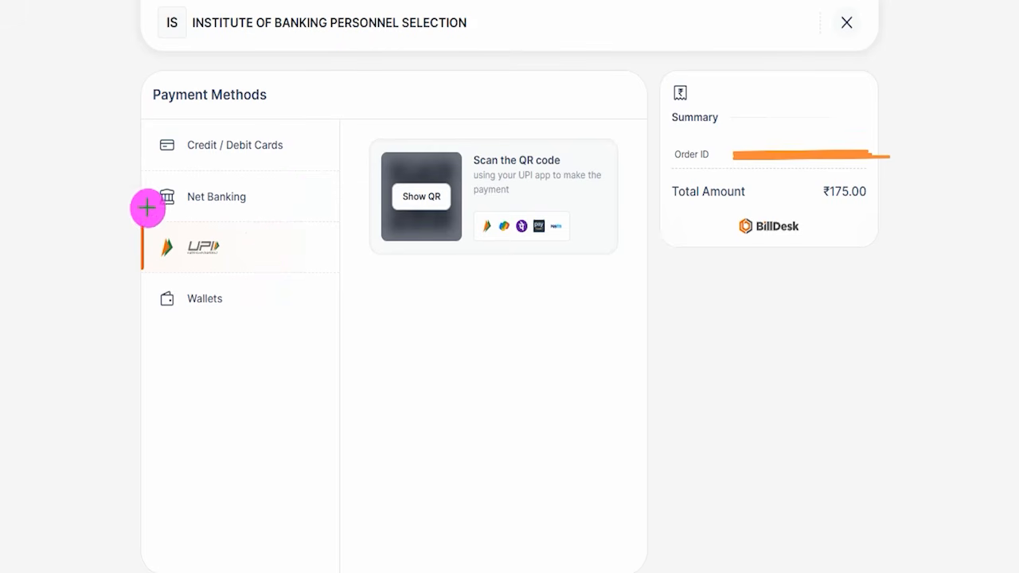
- Frame the UPI payment method with a rectangle and tick it, and tick Show QR and the scan instruction
{"action": "mouse_move", "coordinate": [116, 221]}
{"action": "left_mouse_down"}
{"action": "mouse_move", "coordinate": [246, 242]}
{"action": "mouse_move", "coordinate": [341, 272]}
{"action": "left_mouse_up"}
{"action": "left_click_drag", "start_coordinate": [248, 242], "coordinate": [299, 173]}
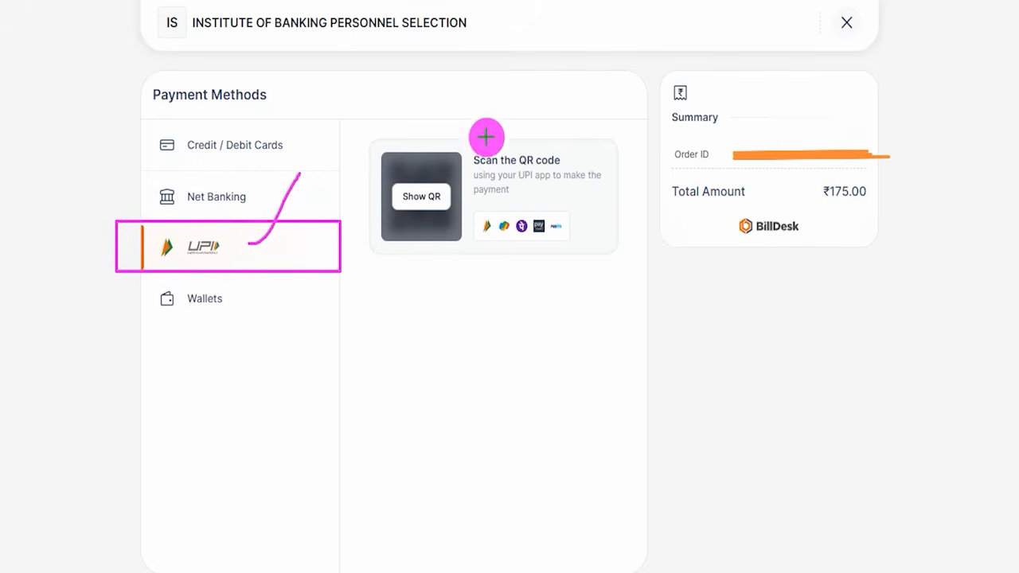
{"action": "mouse_move", "coordinate": [452, 199]}
{"action": "left_mouse_down"}
{"action": "mouse_move", "coordinate": [495, 161]}
{"action": "mouse_move", "coordinate": [479, 135]}
{"action": "mouse_move", "coordinate": [501, 99]}
{"action": "left_mouse_up"}
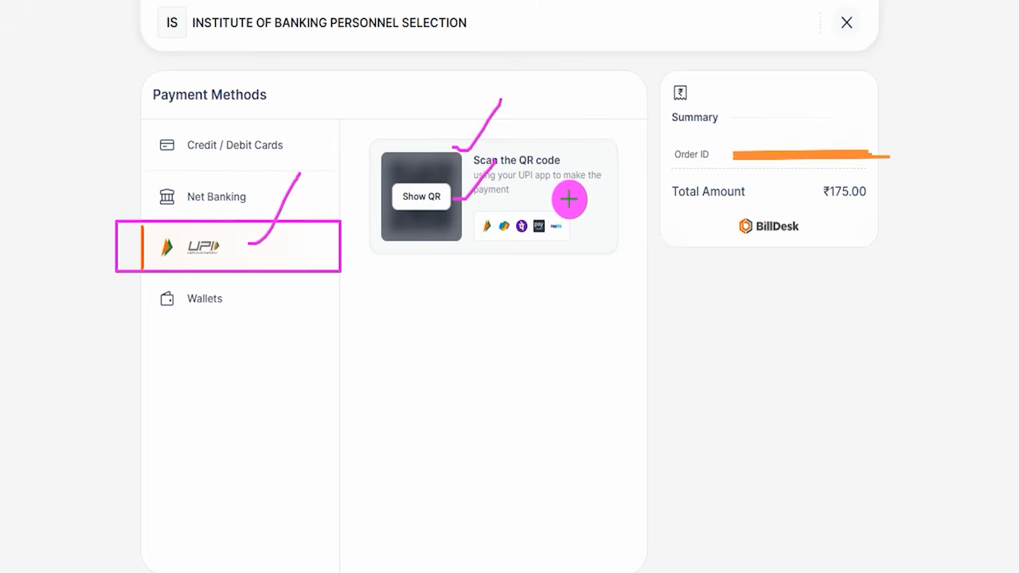
- Draw three pen ticks in the empty area below the QR code card
{"action": "left_click_drag", "start_coordinate": [437, 341], "coordinate": [487, 293]}
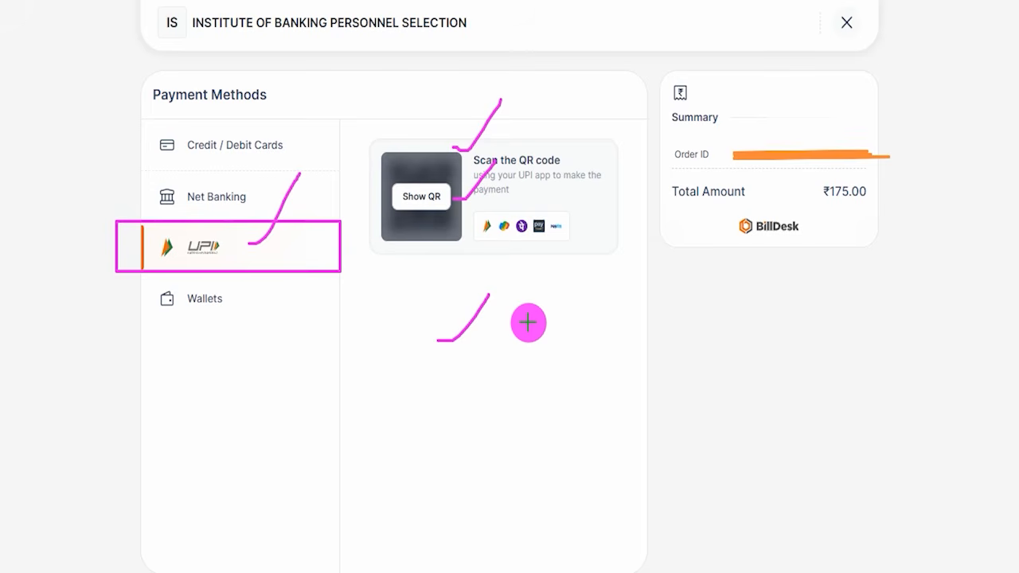
{"action": "left_click_drag", "start_coordinate": [507, 348], "coordinate": [557, 292]}
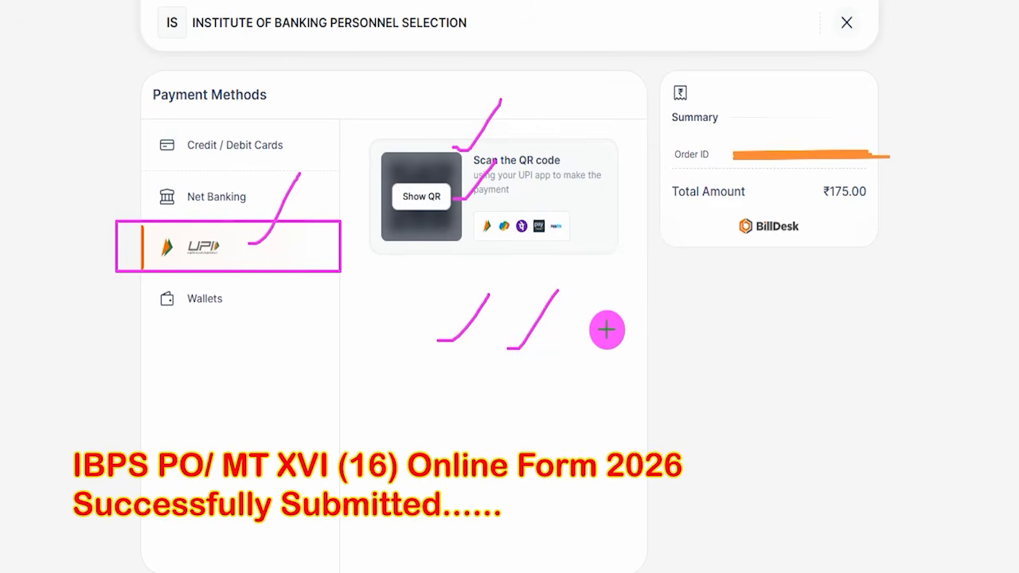
{"action": "left_click_drag", "start_coordinate": [607, 328], "coordinate": [631, 276]}
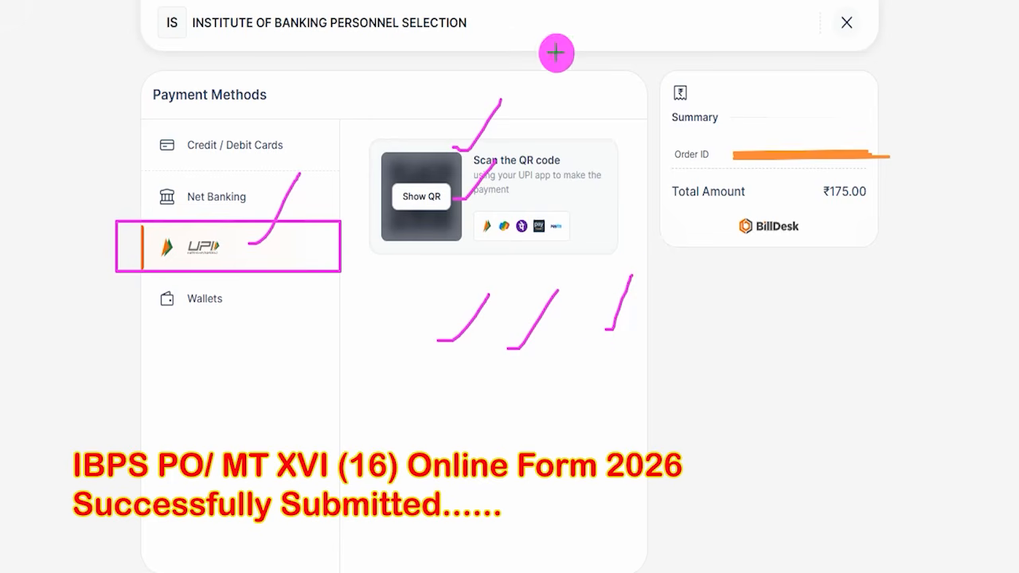